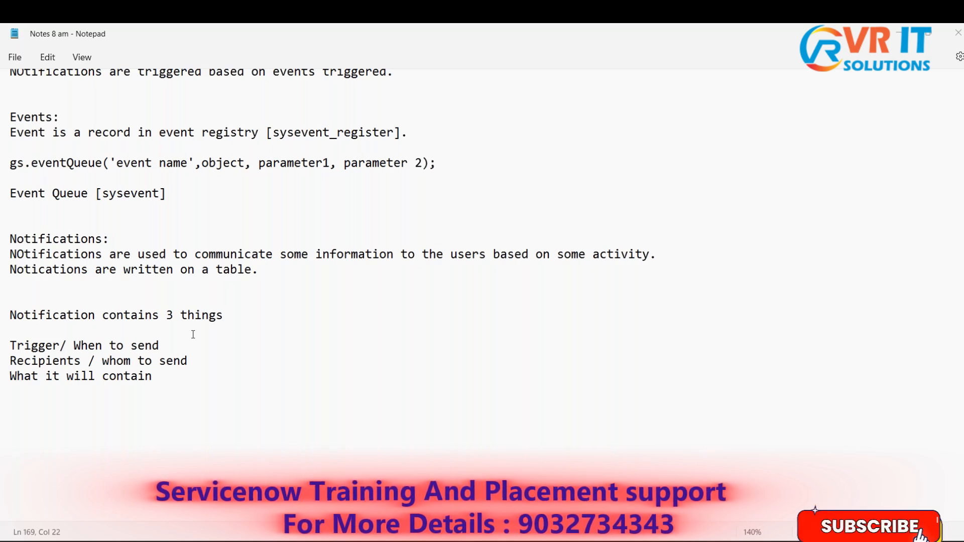
- Switch from the notes to ServiceNow and filter the navigator for "notifications"
{"action": "left_click", "coordinate": [212, 376]}
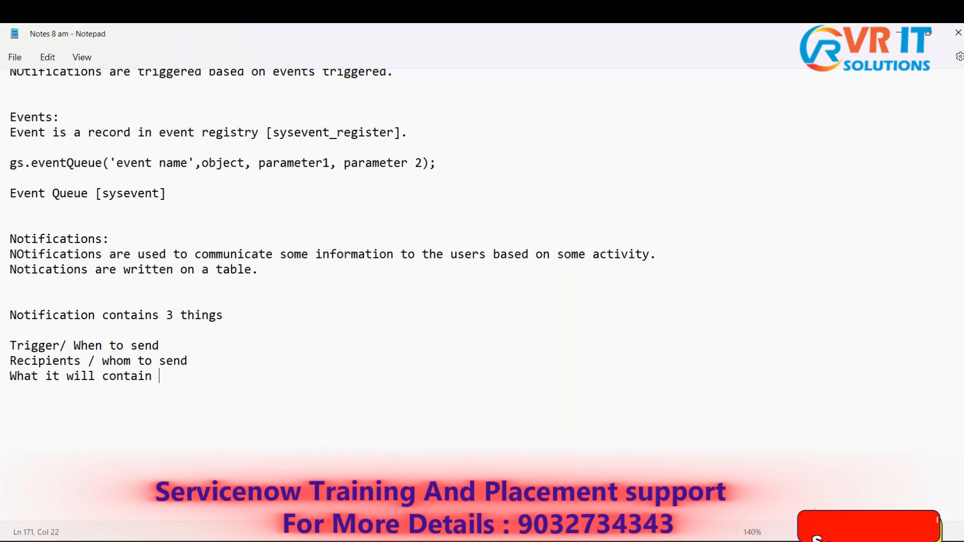
{"action": "key", "text": "alt+Tab"}
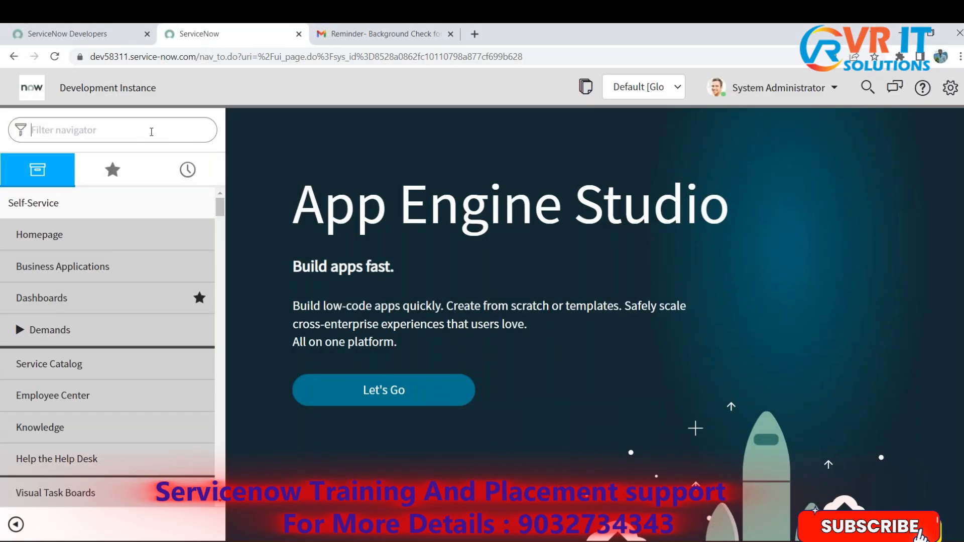
{"action": "type", "text": "n"}
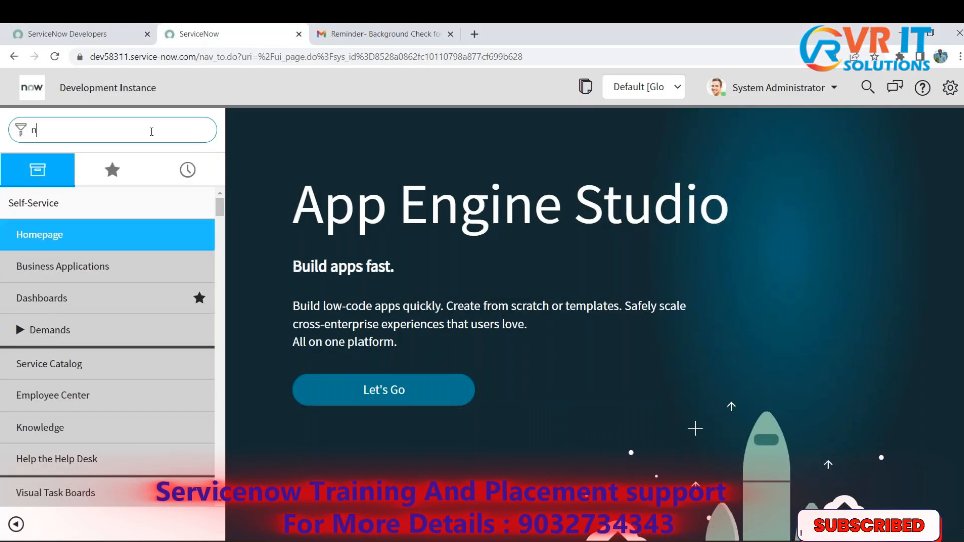
{"action": "type", "text": "otific"}
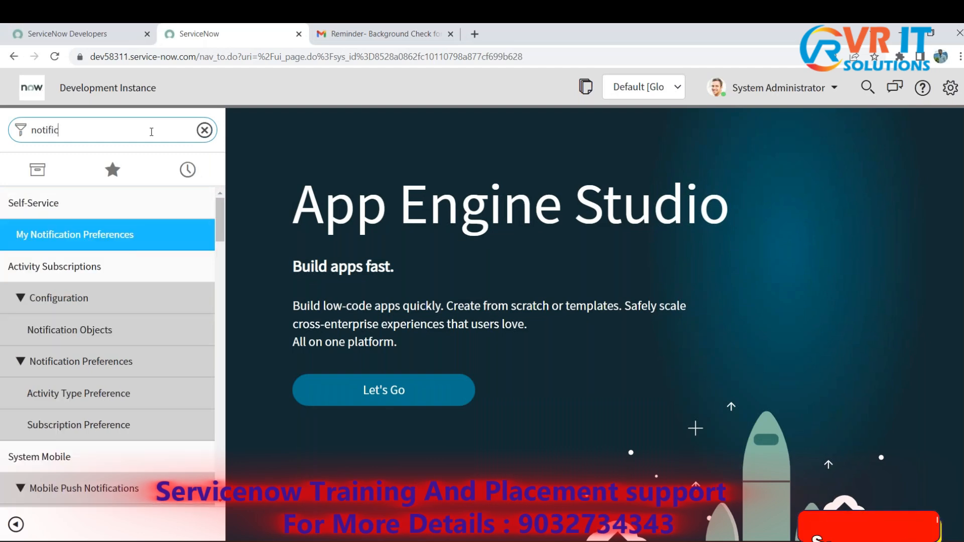
{"action": "type", "text": "ations"}
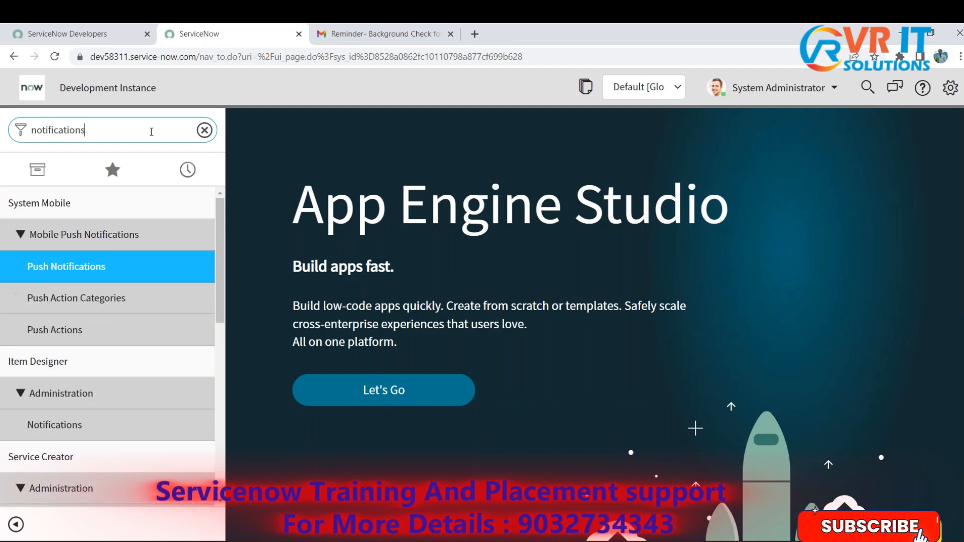
- Open the email Notifications module under System Notification in a new browser tab and close the Gmail tab
{"action": "scroll", "coordinate": [136, 404], "scroll_direction": "down", "scroll_amount": 1}
{"action": "scroll", "coordinate": [136, 404], "scroll_direction": "down", "scroll_amount": 7}
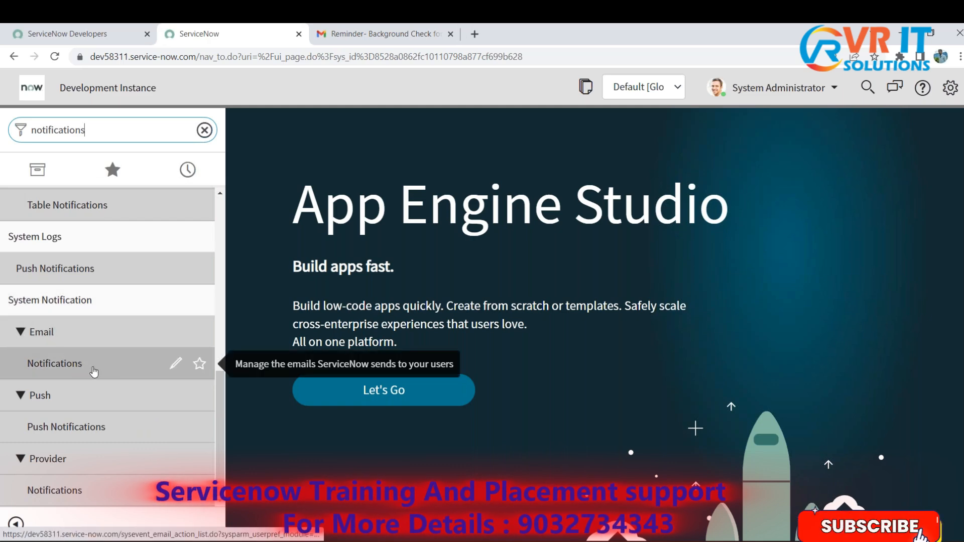
{"action": "left_click", "coordinate": [59, 359], "text": "ctrl"}
{"action": "left_click", "coordinate": [384, 31]}
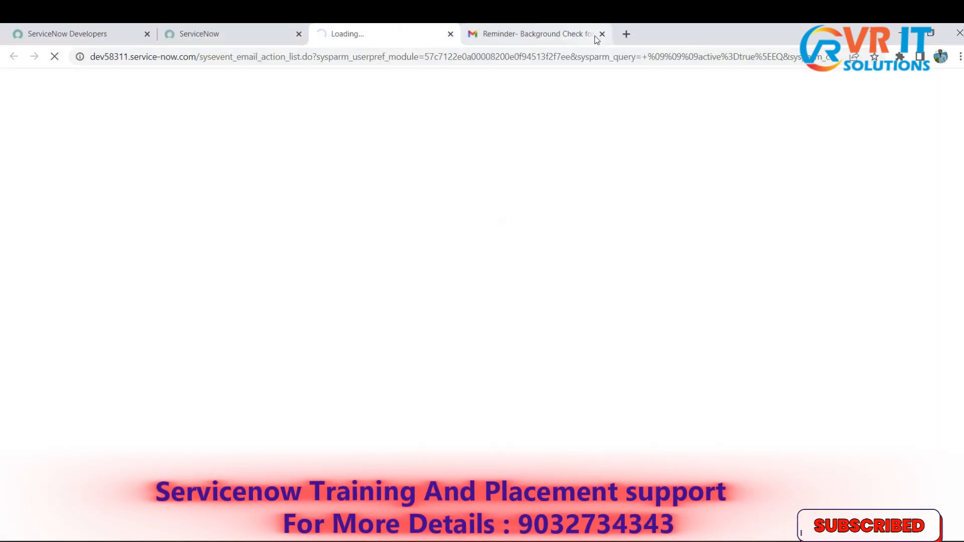
{"action": "left_click", "coordinate": [602, 33]}
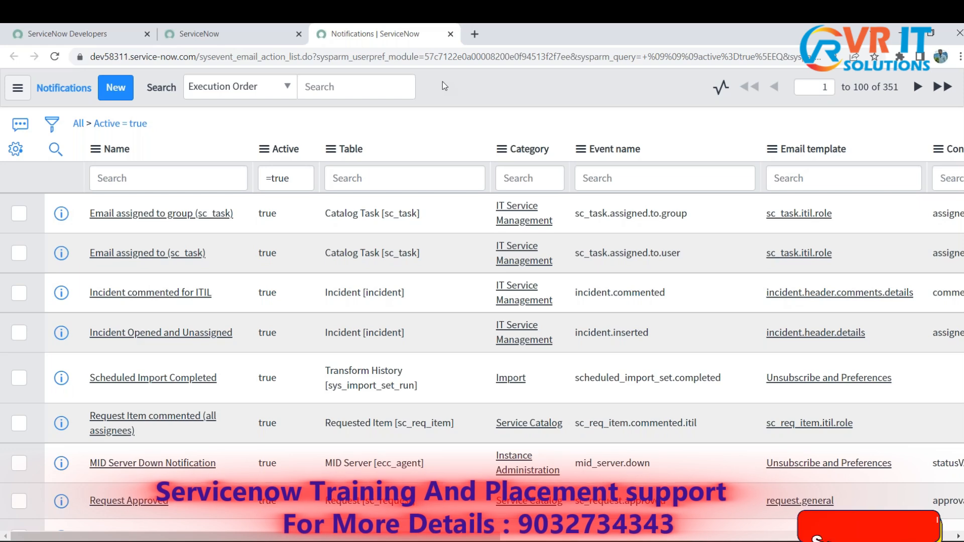
- Filter the notifications list so that the Table column equals incident
{"action": "left_click", "coordinate": [421, 171]}
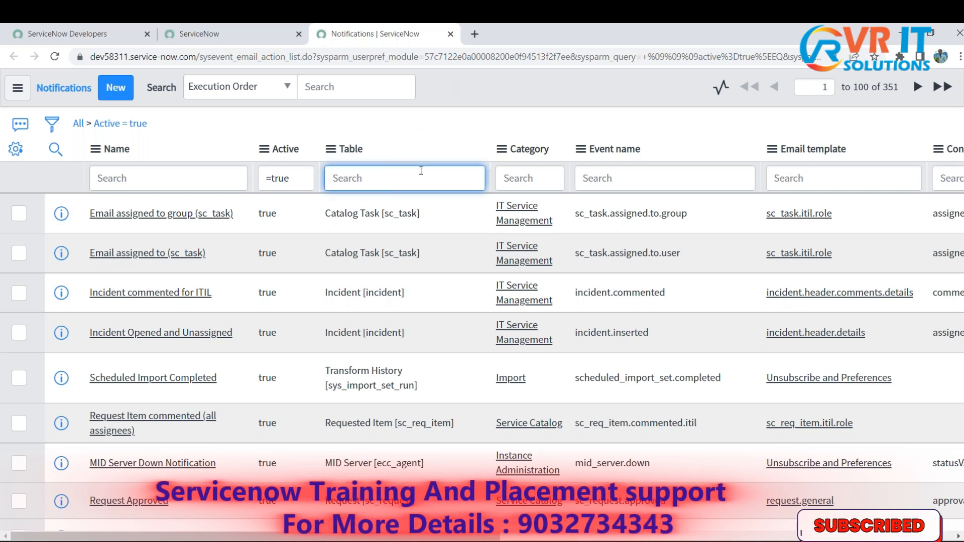
{"action": "type", "text": "="}
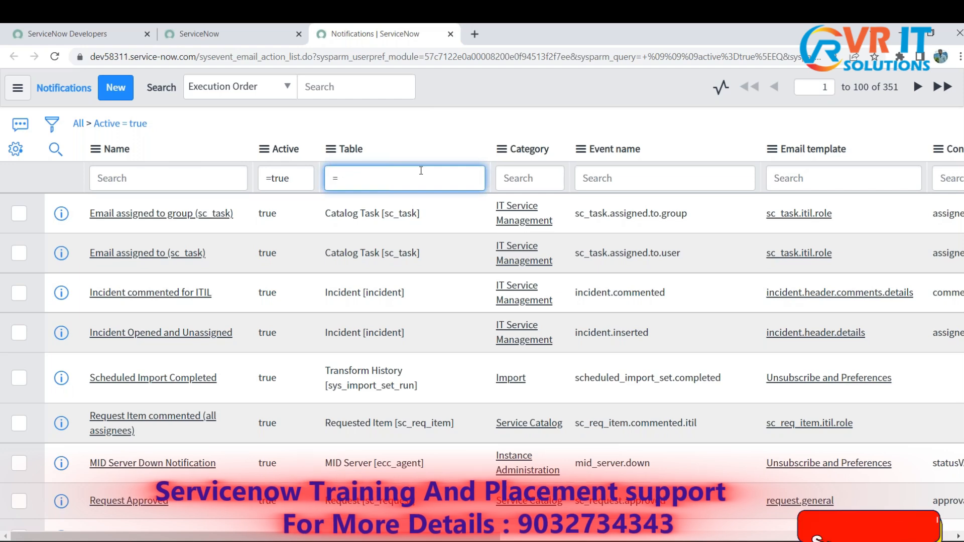
{"action": "type", "text": "incident"}
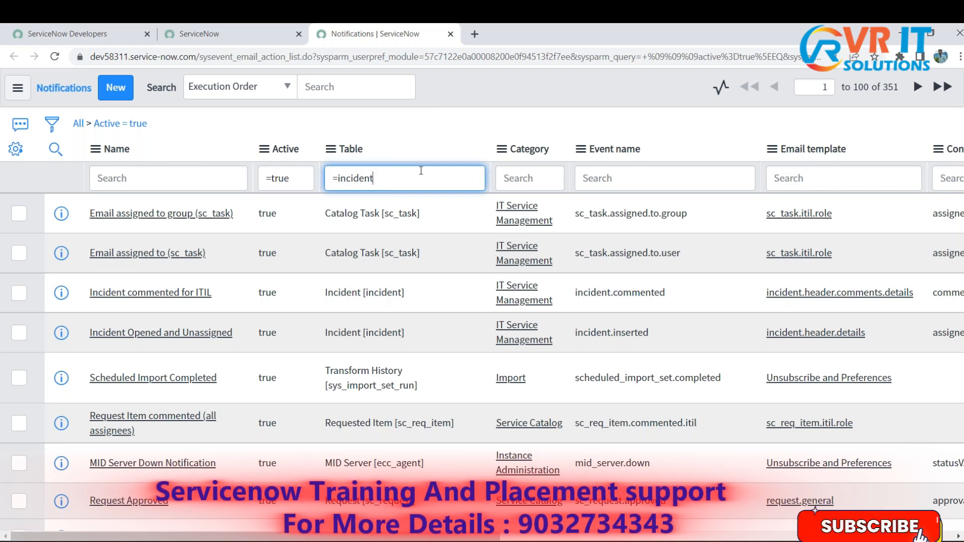
{"action": "key", "text": "Return"}
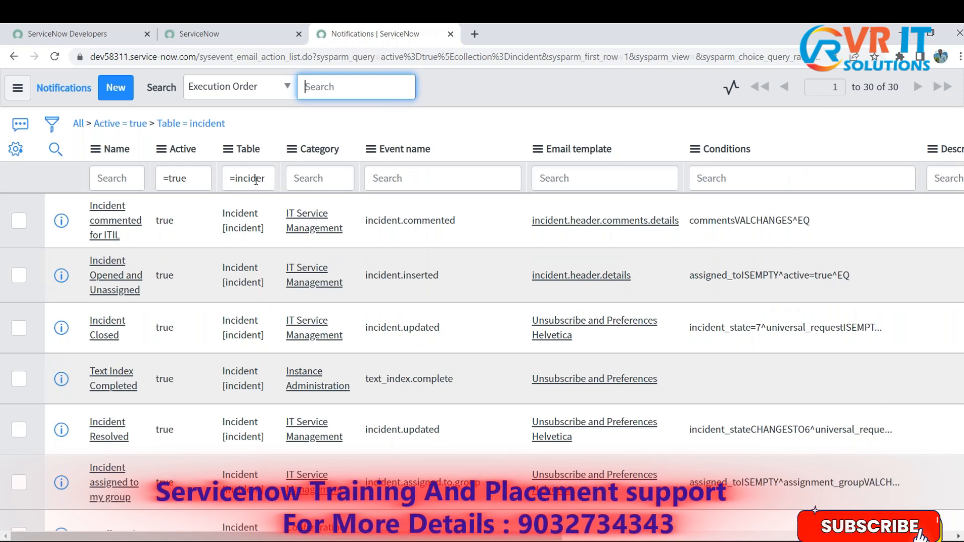
- Look through the filtered list of incident notifications and check how many records it has
{"action": "scroll", "coordinate": [255, 226], "scroll_direction": "down", "scroll_amount": 10}
{"action": "scroll", "coordinate": [254, 277], "scroll_direction": "up", "scroll_amount": 10}
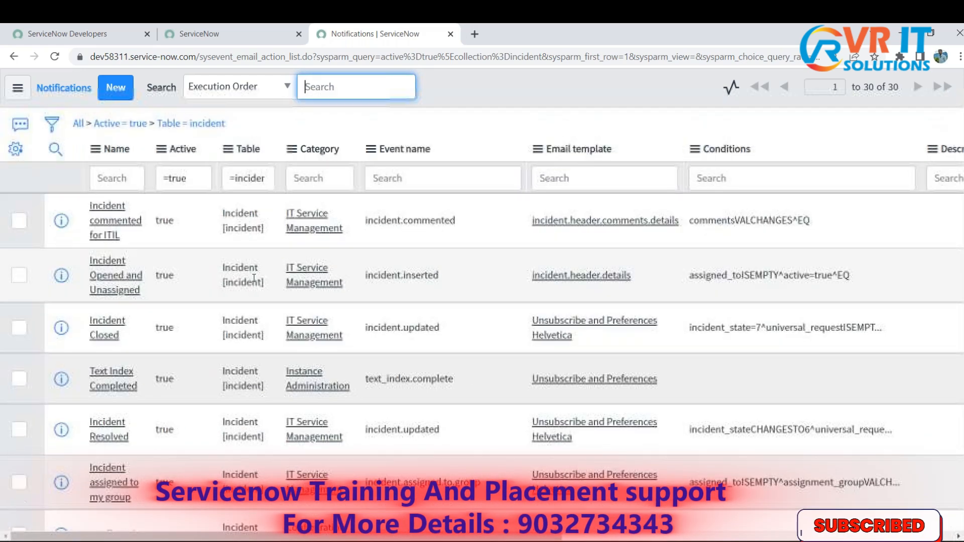
{"action": "left_click", "coordinate": [901, 85]}
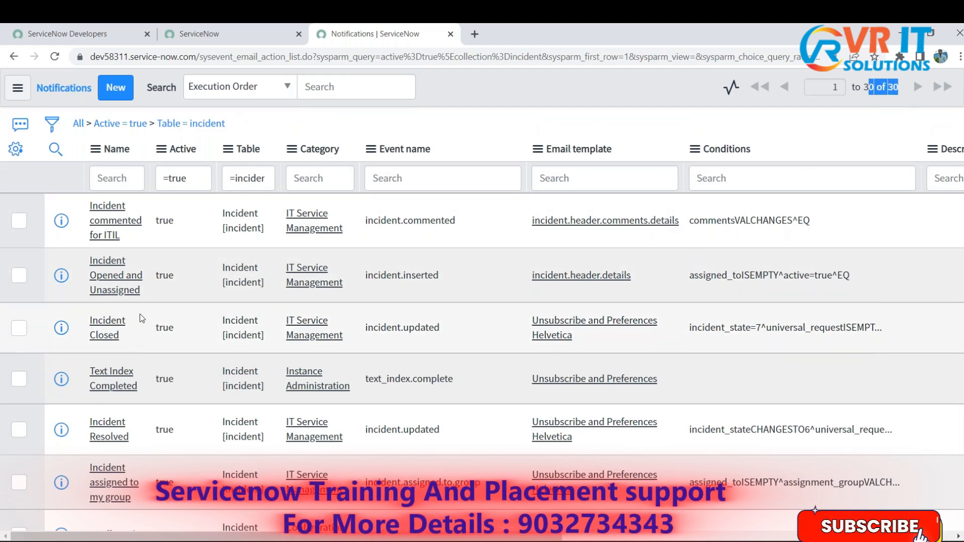
{"action": "scroll", "coordinate": [142, 318], "scroll_direction": "down", "scroll_amount": 20}
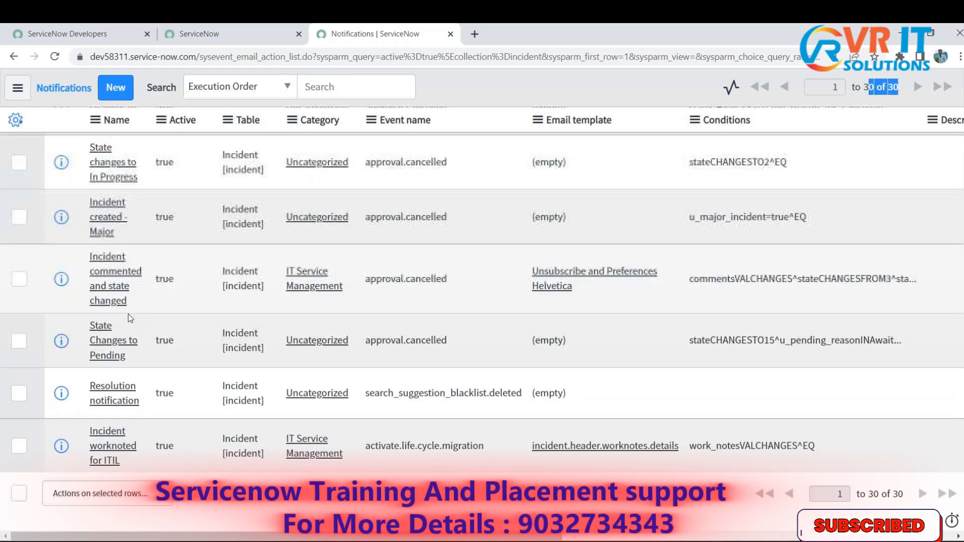
{"action": "scroll", "coordinate": [128, 314], "scroll_direction": "up", "scroll_amount": 20}
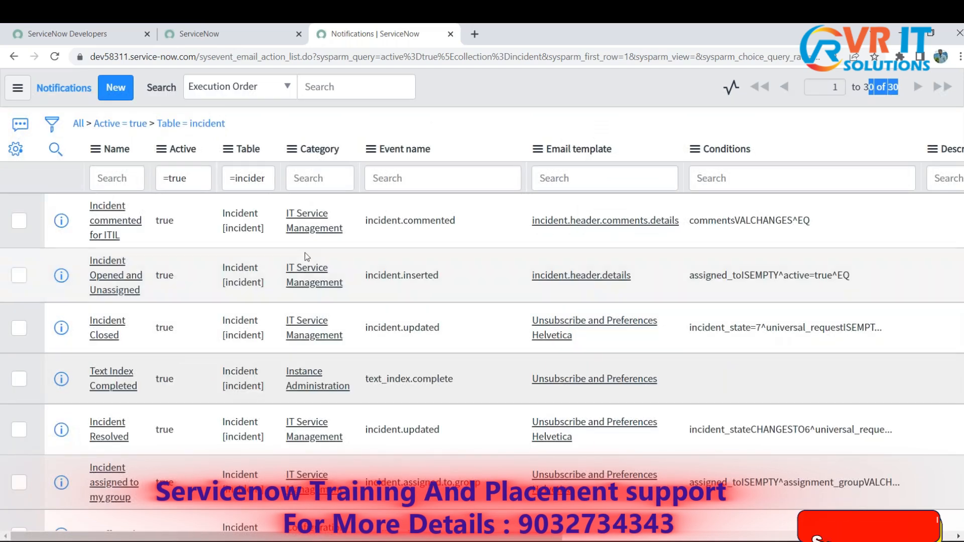
{"action": "left_click", "coordinate": [479, 104]}
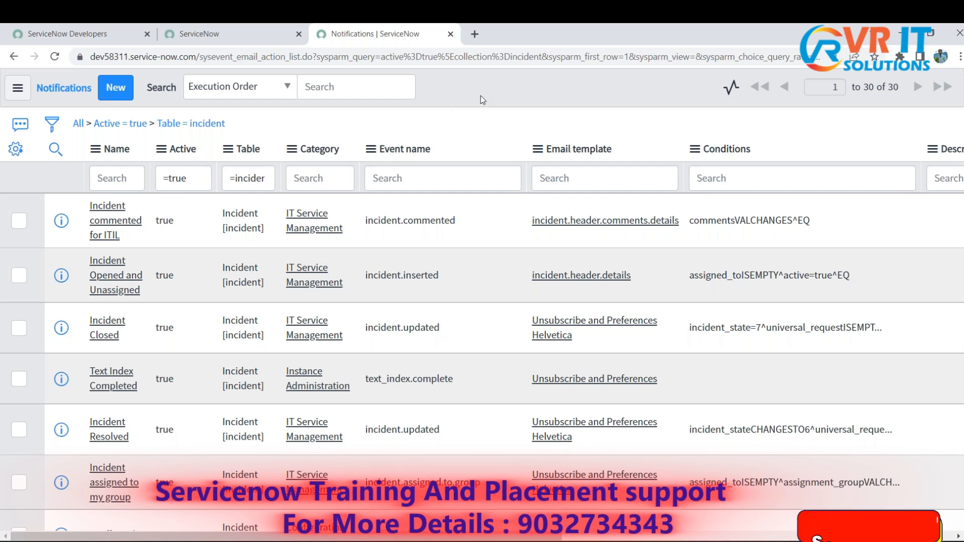
- Switch to Notepad and highlight the three notification parts: trigger, recipients and what it will contain
{"action": "key", "text": "alt+Tab"}
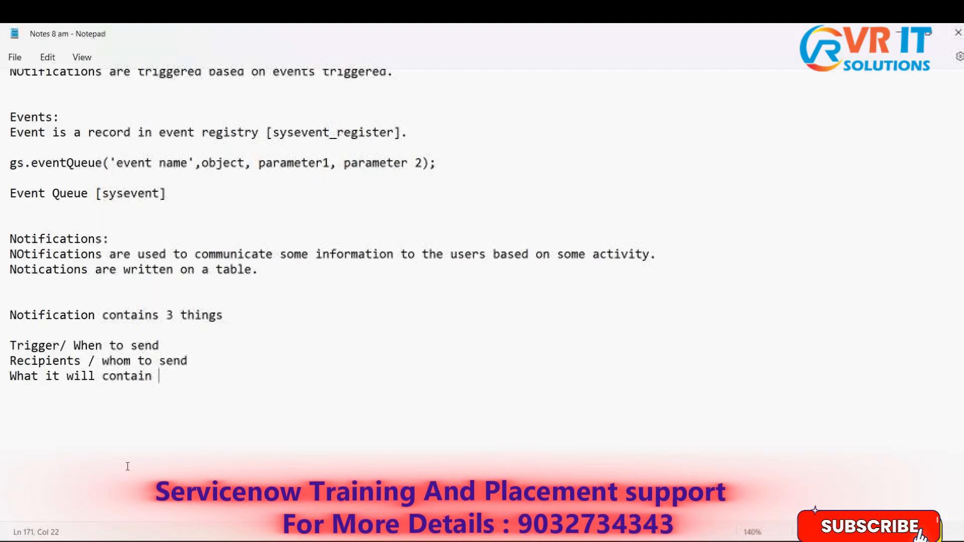
{"action": "left_click_drag", "start_coordinate": [10, 345], "coordinate": [60, 346]}
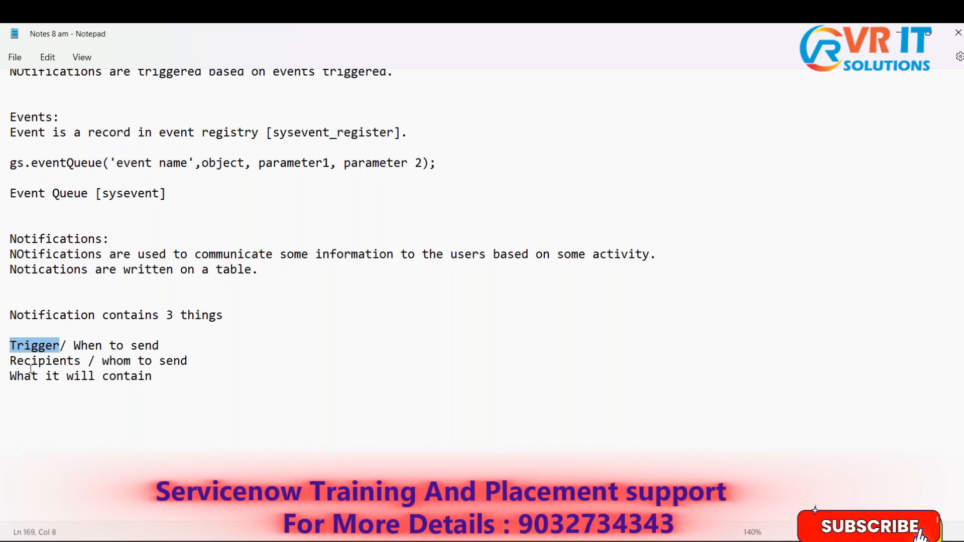
{"action": "left_click_drag", "start_coordinate": [10, 361], "coordinate": [82, 361]}
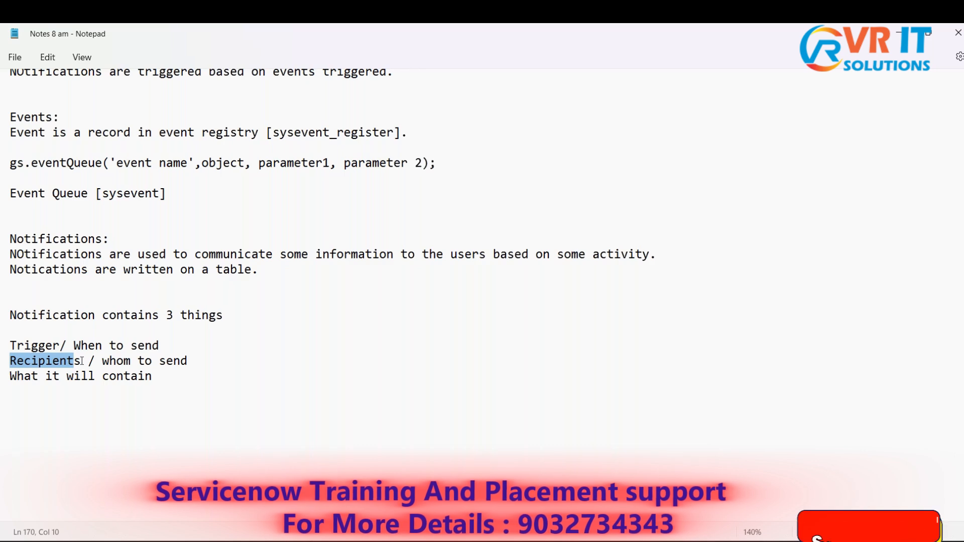
{"action": "left_click", "coordinate": [144, 423]}
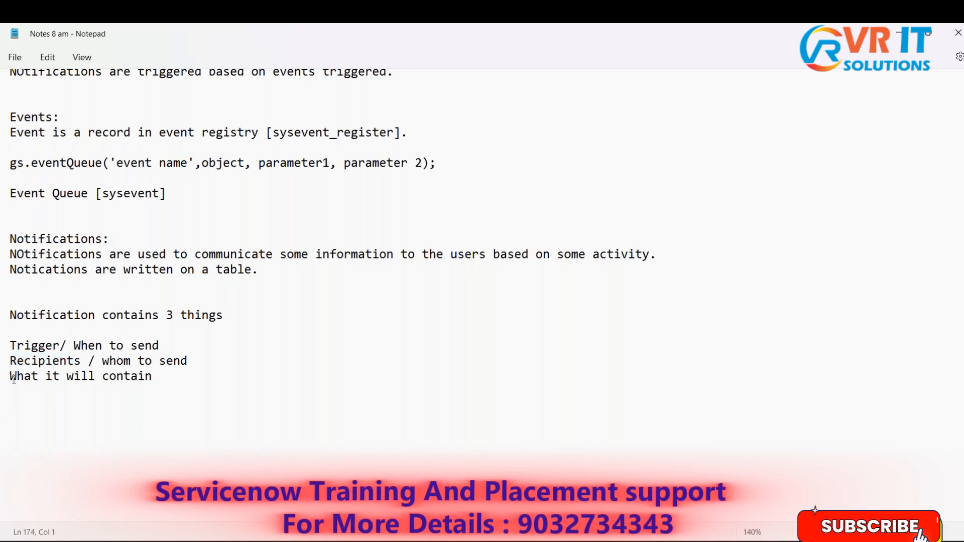
{"action": "left_click_drag", "start_coordinate": [13, 379], "coordinate": [154, 379]}
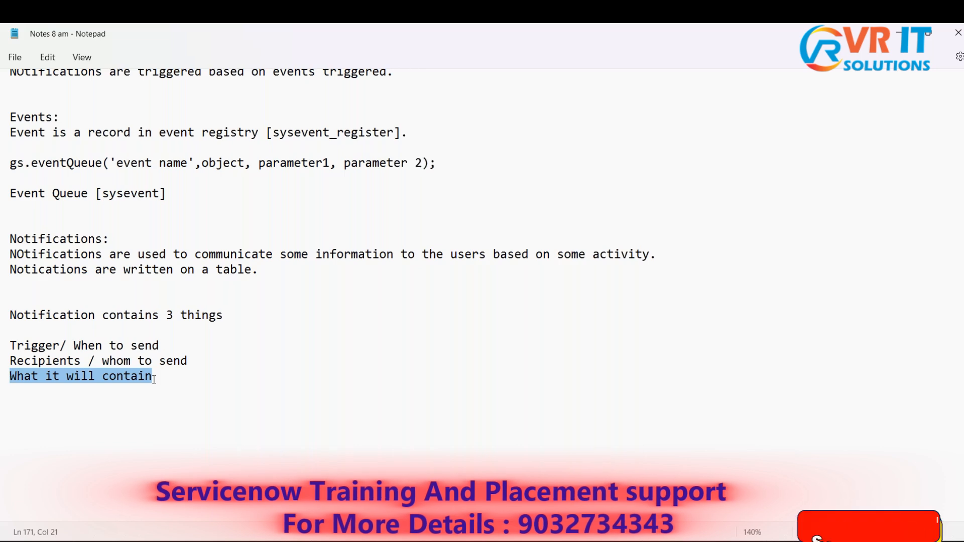
{"action": "left_click", "coordinate": [166, 379]}
{"action": "left_click_drag", "start_coordinate": [165, 379], "coordinate": [50, 346]}
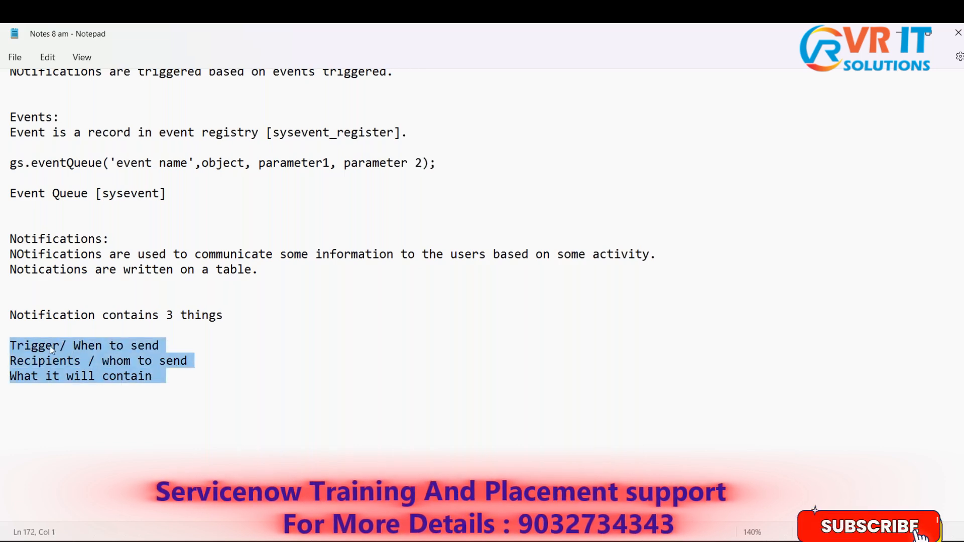
{"action": "left_click", "coordinate": [224, 411]}
{"action": "left_click_drag", "start_coordinate": [164, 381], "coordinate": [10, 346]}
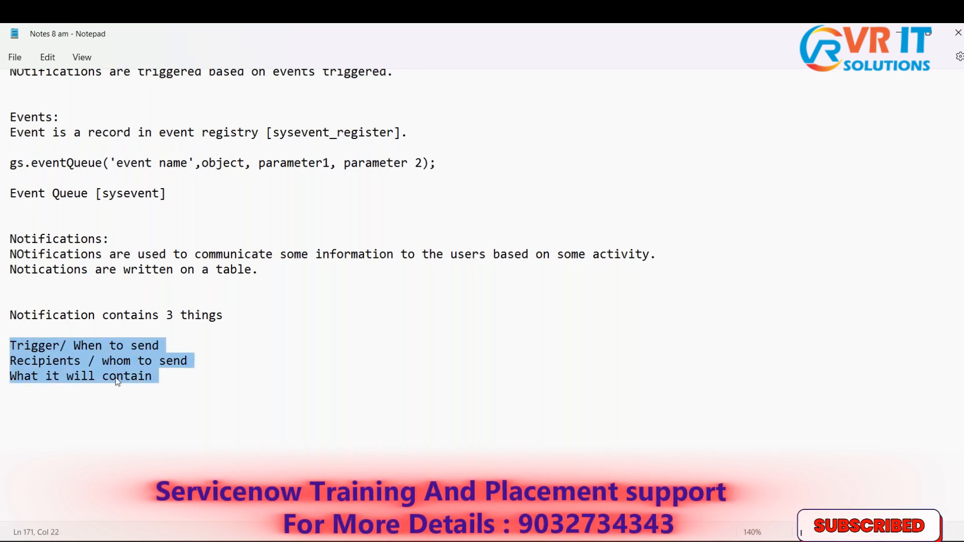
{"action": "left_click", "coordinate": [183, 376]}
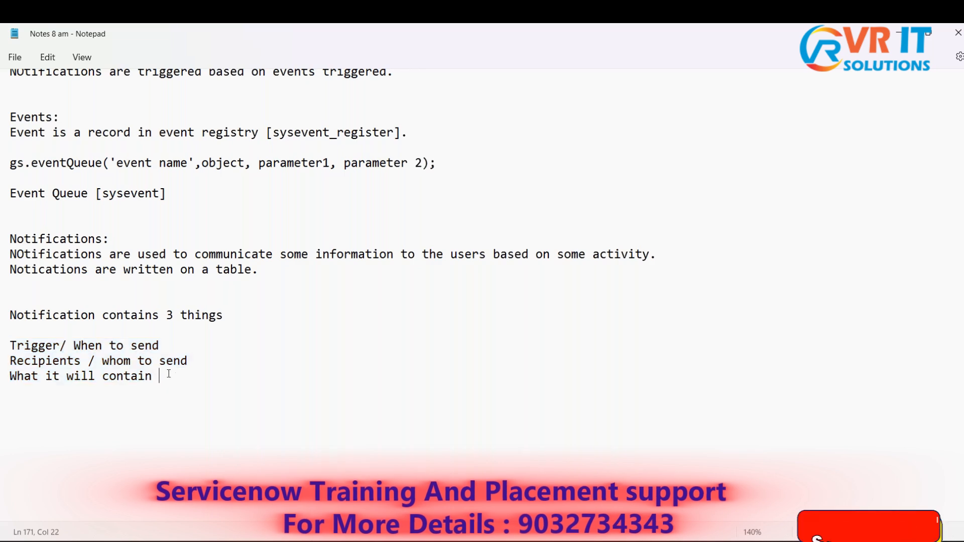
{"action": "left_click_drag", "start_coordinate": [152, 376], "coordinate": [10, 345]}
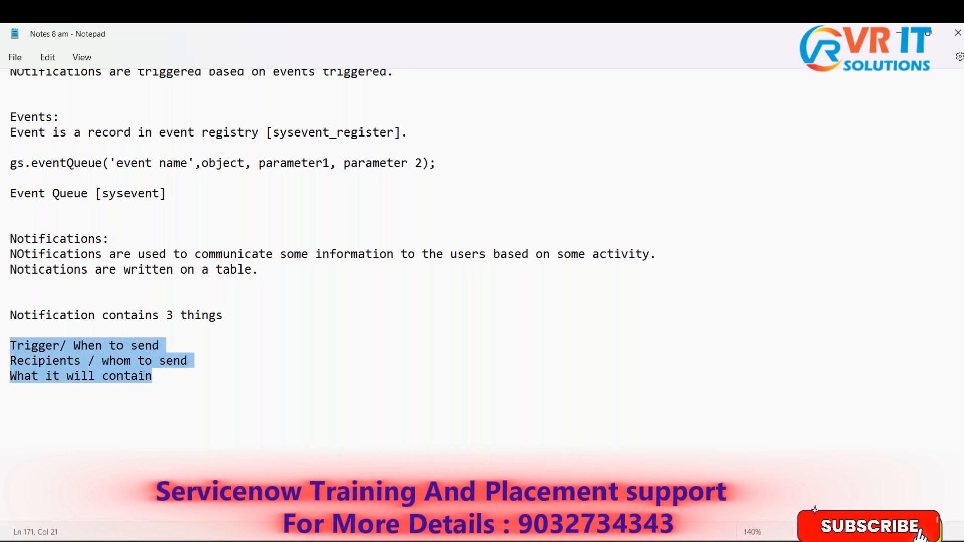
- Return to the ServiceNow notifications list and open the "Incident opened for me" notification in a new browser tab
{"action": "key", "text": "alt+Tab"}
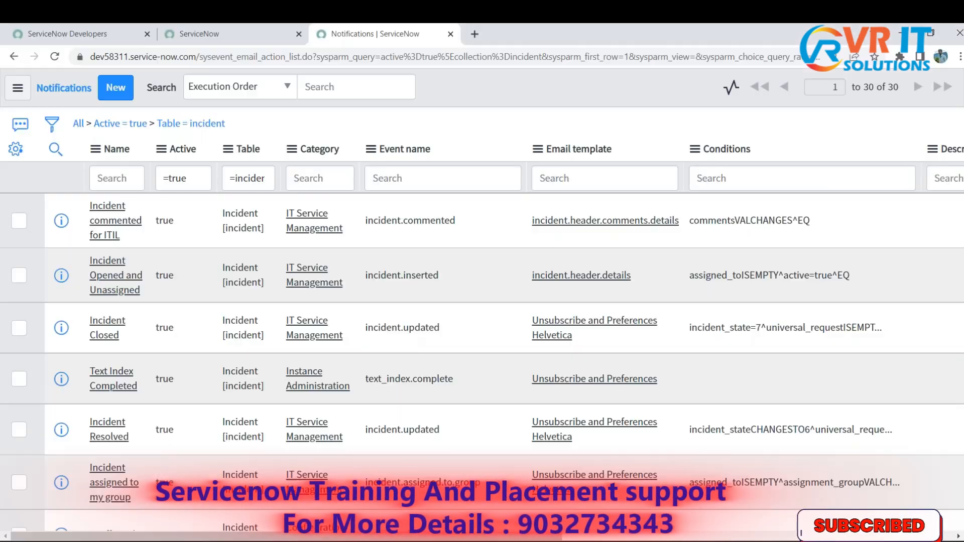
{"action": "scroll", "coordinate": [182, 328], "scroll_direction": "down", "scroll_amount": 7}
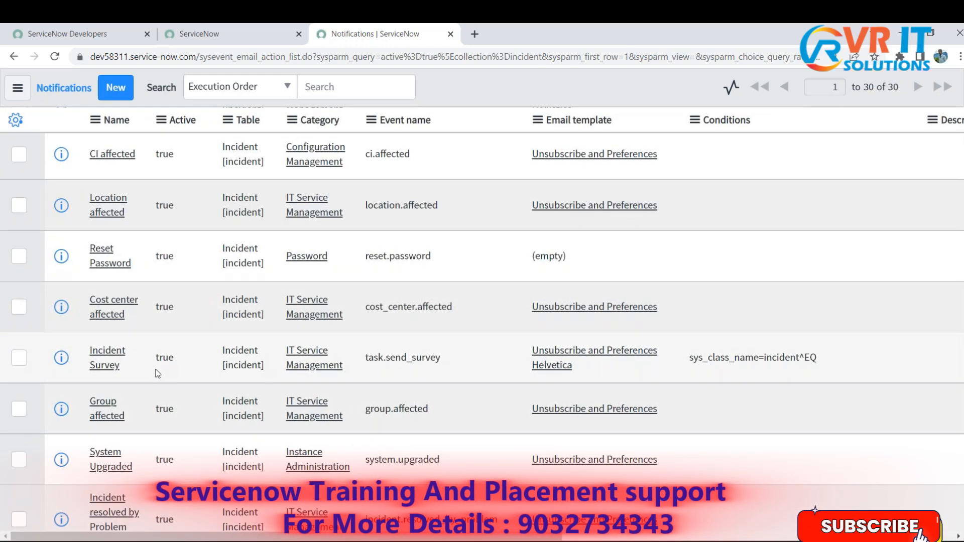
{"action": "scroll", "coordinate": [157, 369], "scroll_direction": "down", "scroll_amount": 10}
{"action": "scroll", "coordinate": [159, 365], "scroll_direction": "up", "scroll_amount": 4}
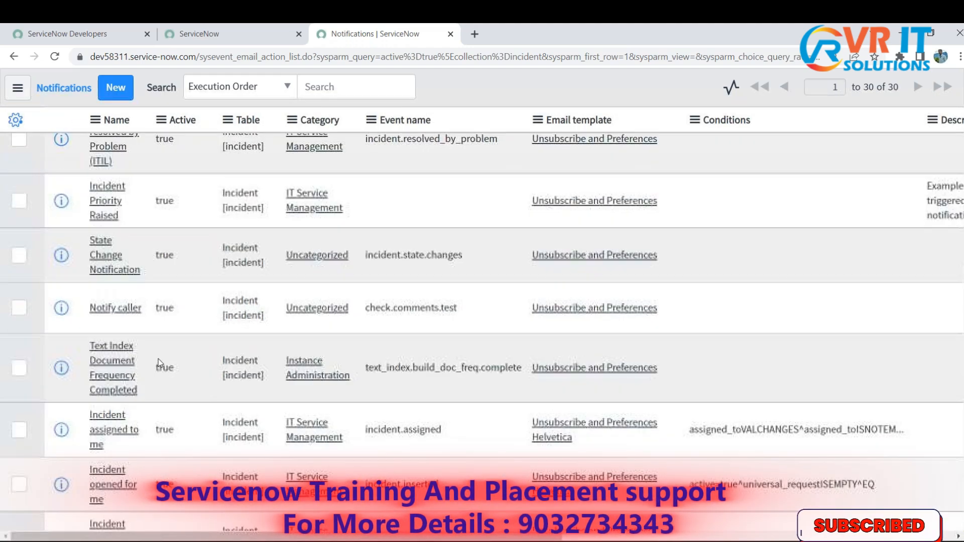
{"action": "scroll", "coordinate": [146, 341], "scroll_direction": "down", "scroll_amount": 6}
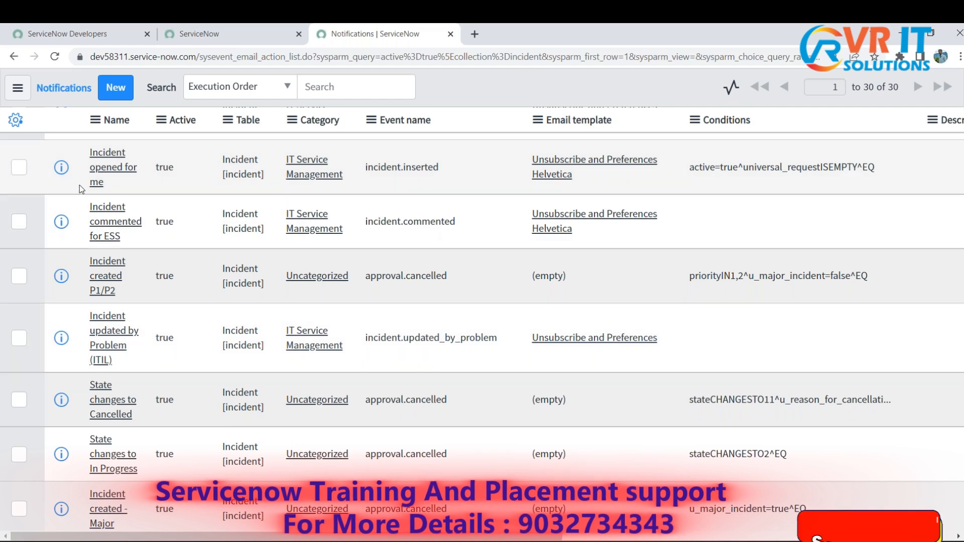
{"action": "middle_click", "coordinate": [69, 181]}
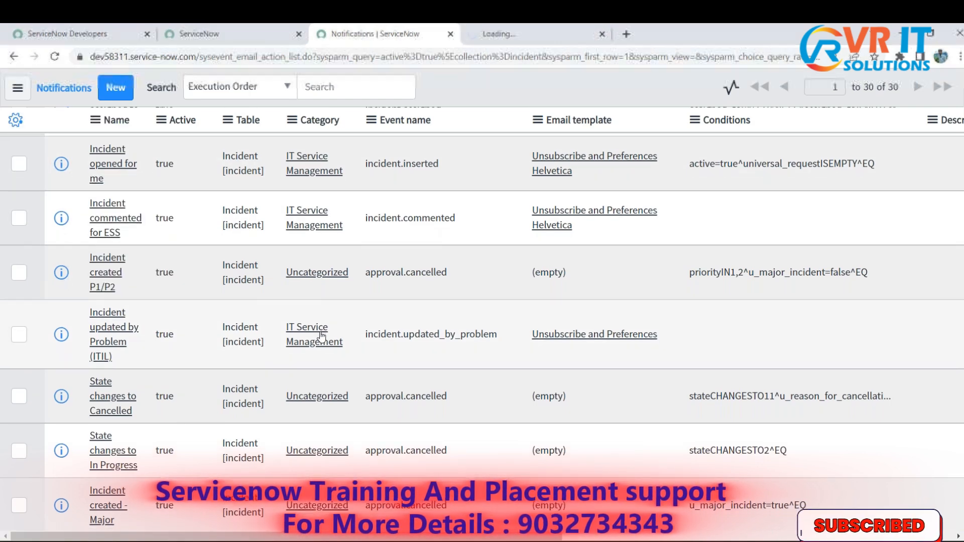
- Open the "Incident Closed" notification in another browser tab and bring up the "Incident opened for me" tab
{"action": "scroll", "coordinate": [321, 336], "scroll_direction": "down", "scroll_amount": 5}
{"action": "scroll", "coordinate": [322, 337], "scroll_direction": "up", "scroll_amount": 10}
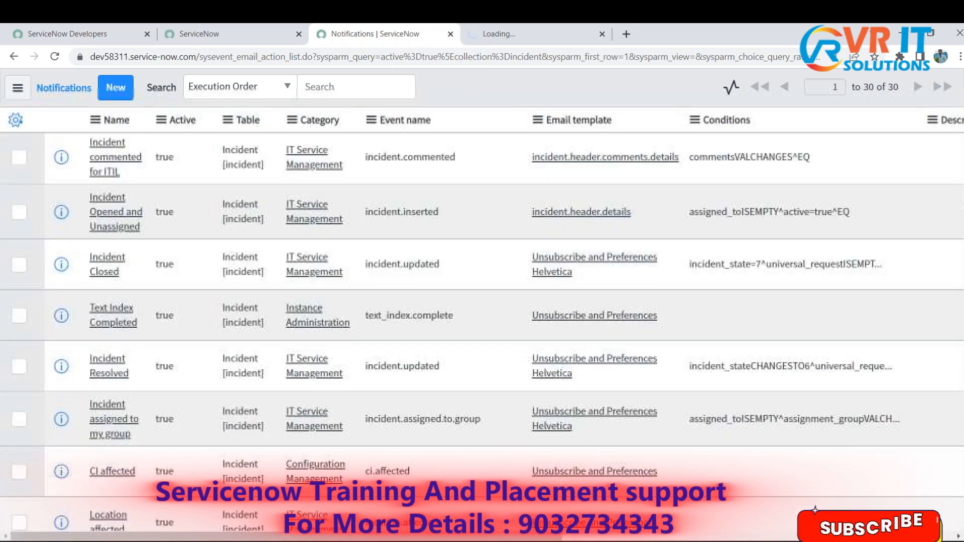
{"action": "right_click", "coordinate": [61, 264]}
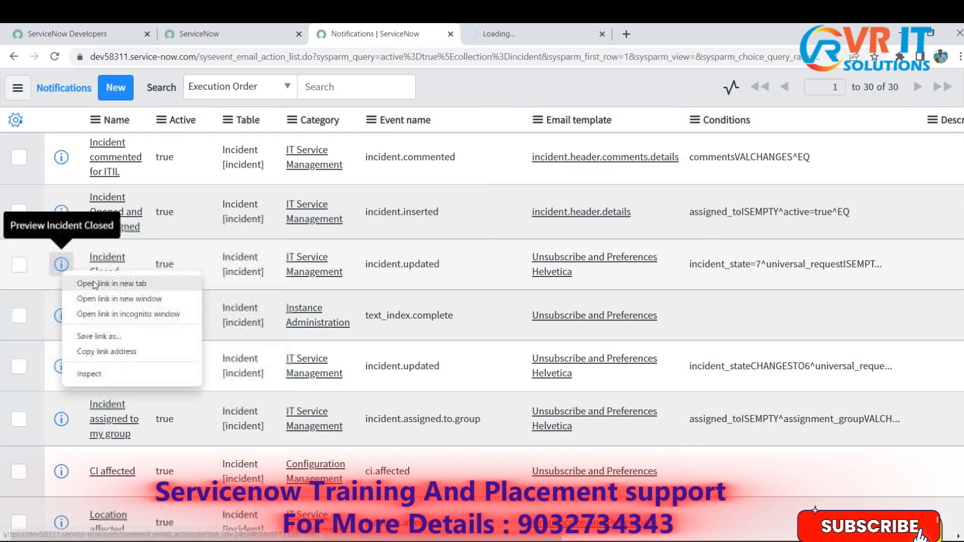
{"action": "left_click", "coordinate": [96, 280]}
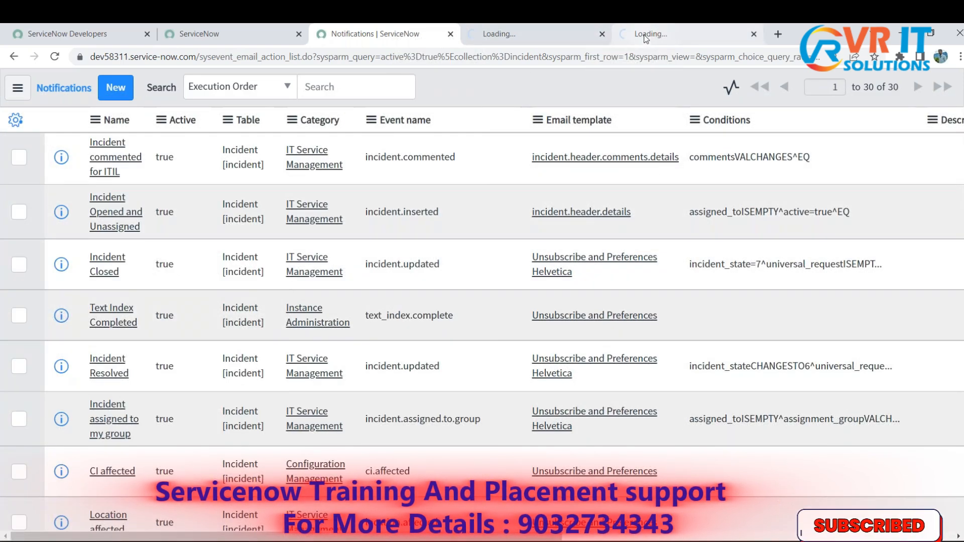
{"action": "left_click", "coordinate": [540, 37]}
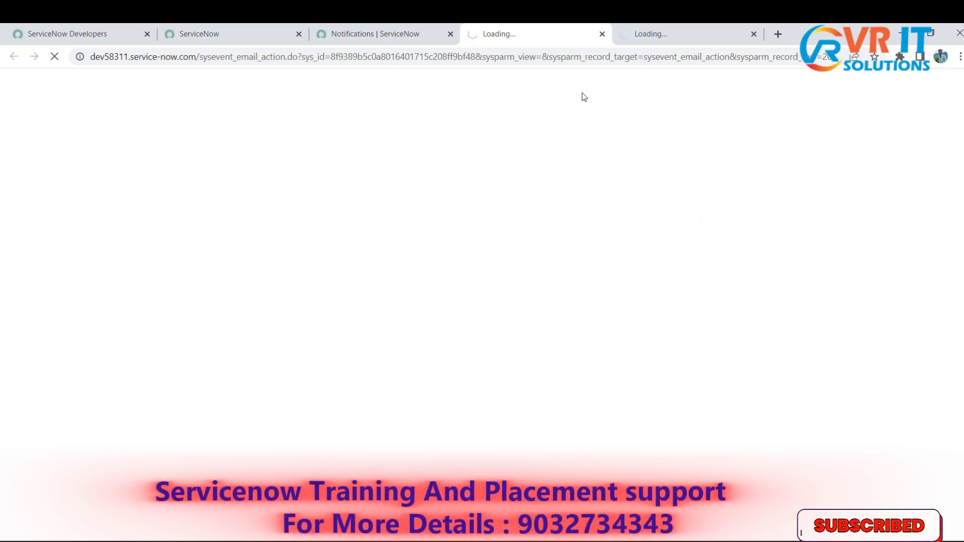
- Search Google for w3schools in a new browser tab, open the W3Schools site to test the connection, and close that tab
{"action": "left_click", "coordinate": [672, 37]}
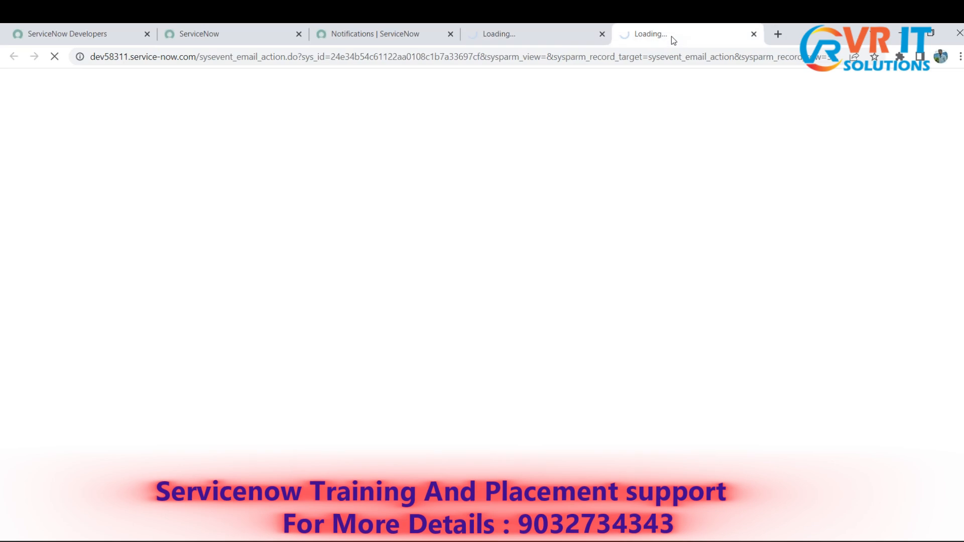
{"action": "left_click", "coordinate": [553, 40]}
{"action": "left_click", "coordinate": [776, 35]}
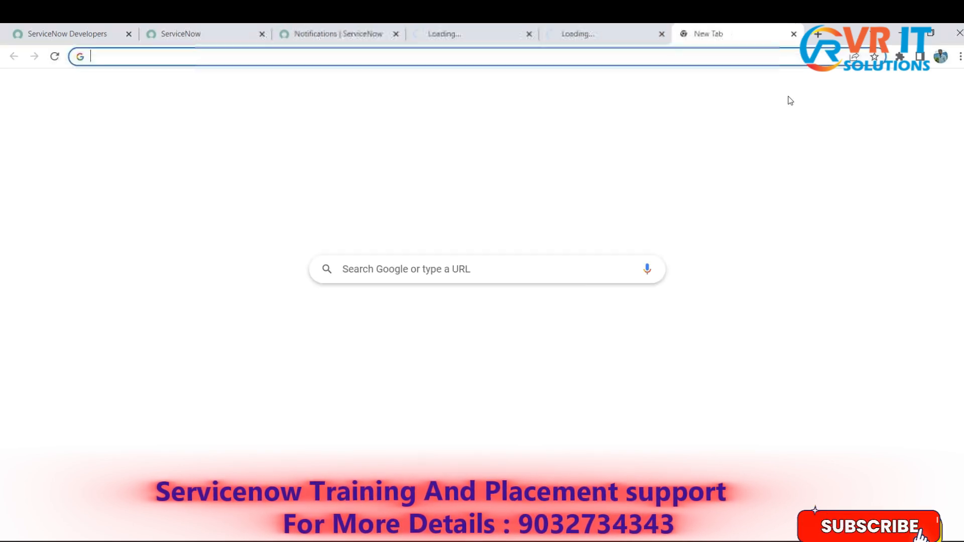
{"action": "type", "text": "w3"}
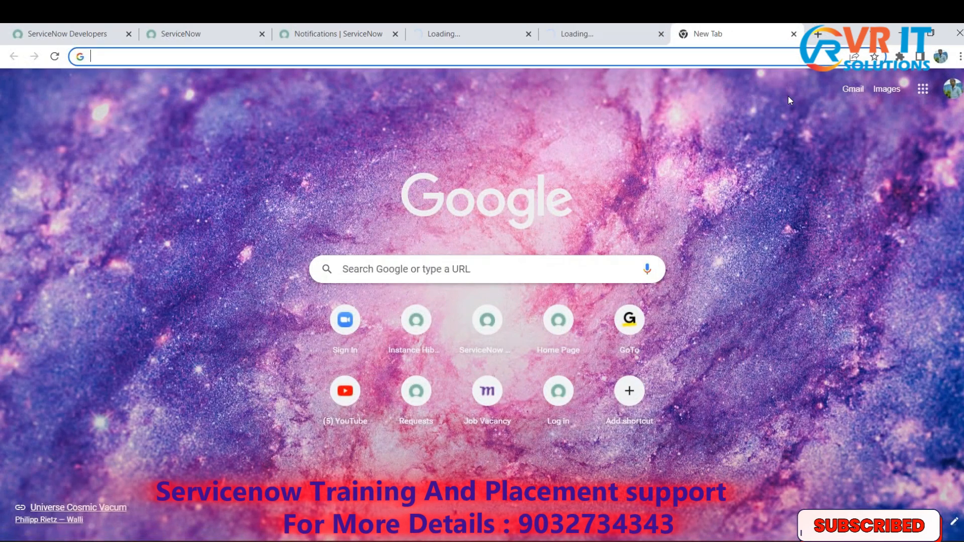
{"action": "key", "text": "Right"}
{"action": "key", "text": "Return"}
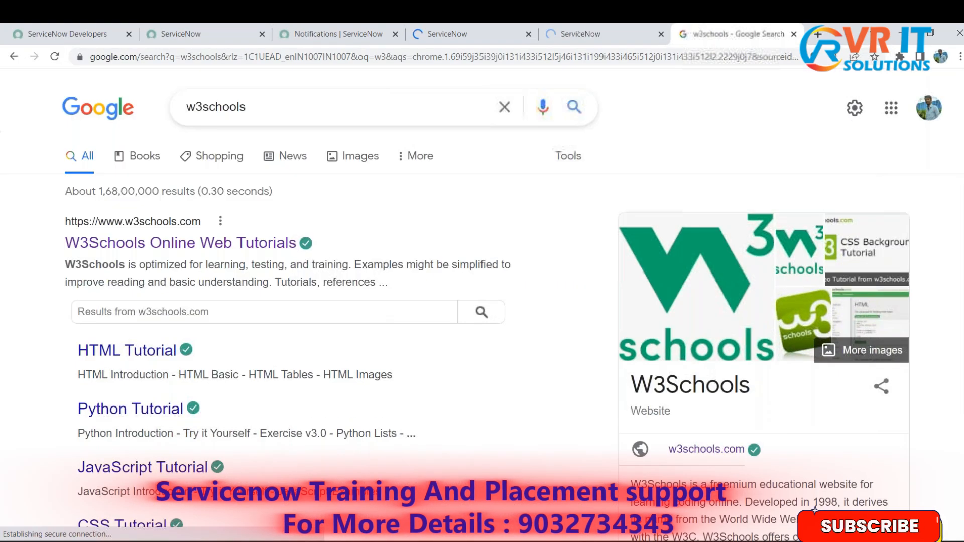
{"action": "left_click", "coordinate": [230, 244]}
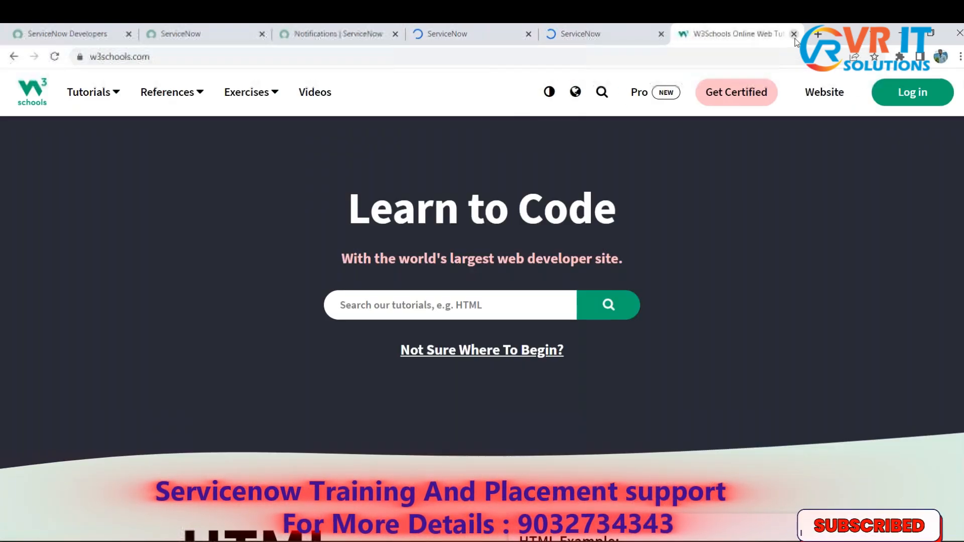
{"action": "key", "text": "ctrl+w"}
- Check the loading of both notification tabs and bring up the "Incident Closed" notification
{"action": "left_click", "coordinate": [707, 40]}
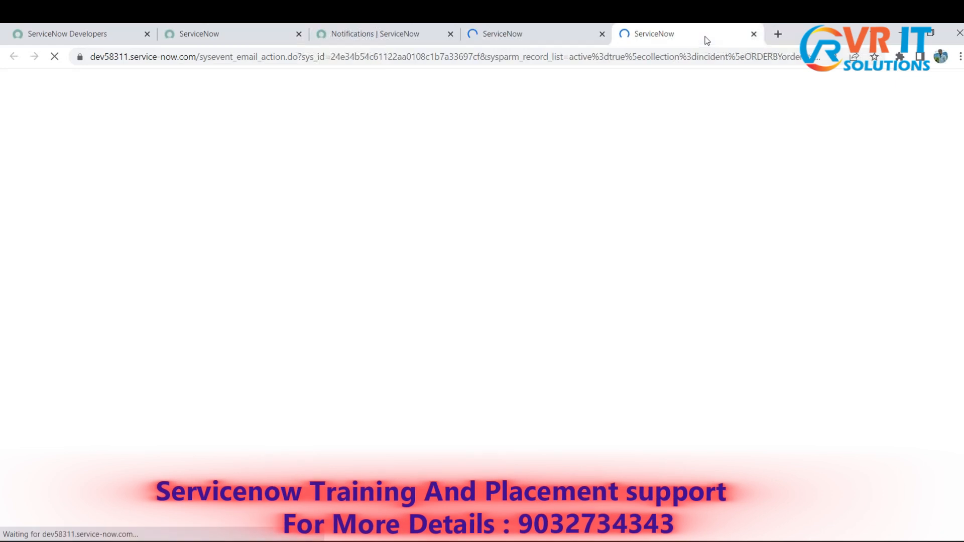
{"action": "left_click", "coordinate": [581, 38]}
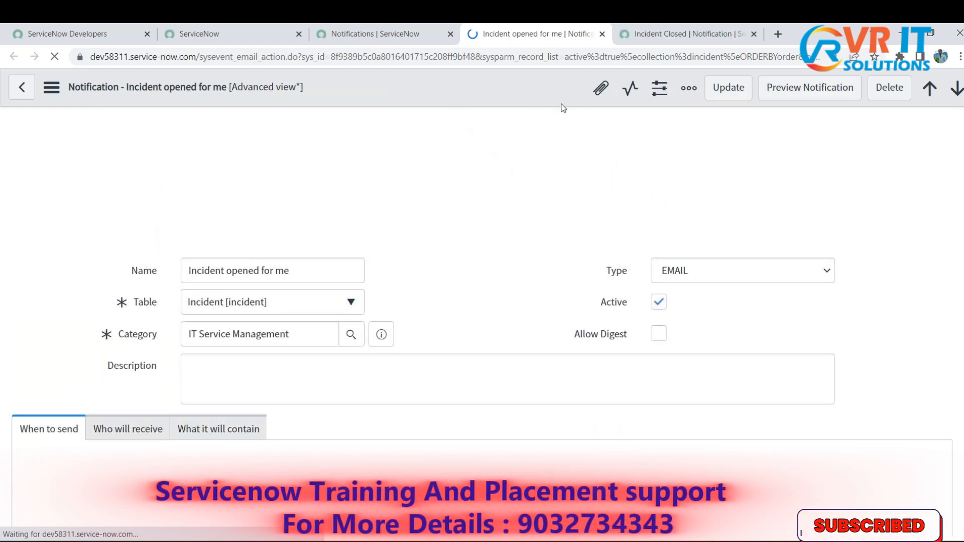
{"action": "left_click", "coordinate": [672, 38]}
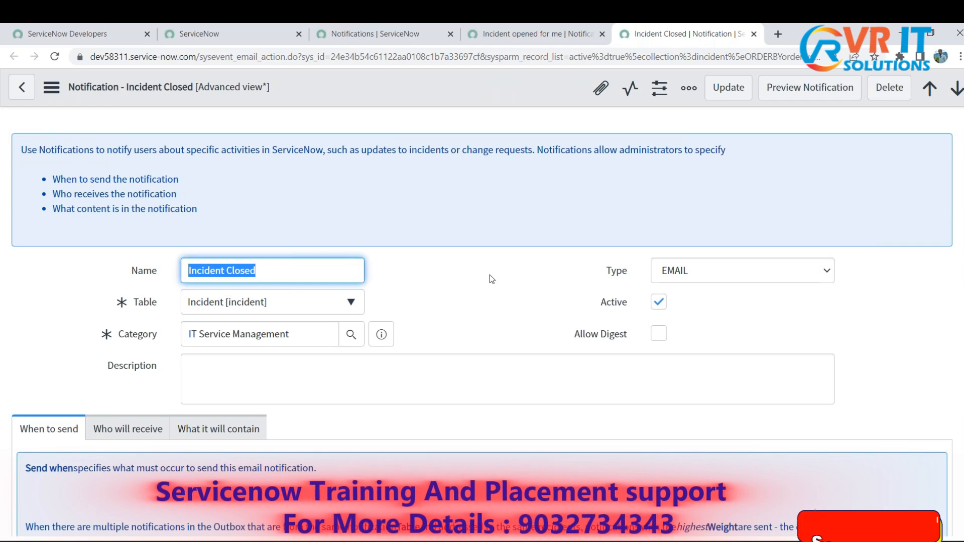
- Highlight the name of the "Incident Closed" notification in its Name field
{"action": "left_click", "coordinate": [398, 287]}
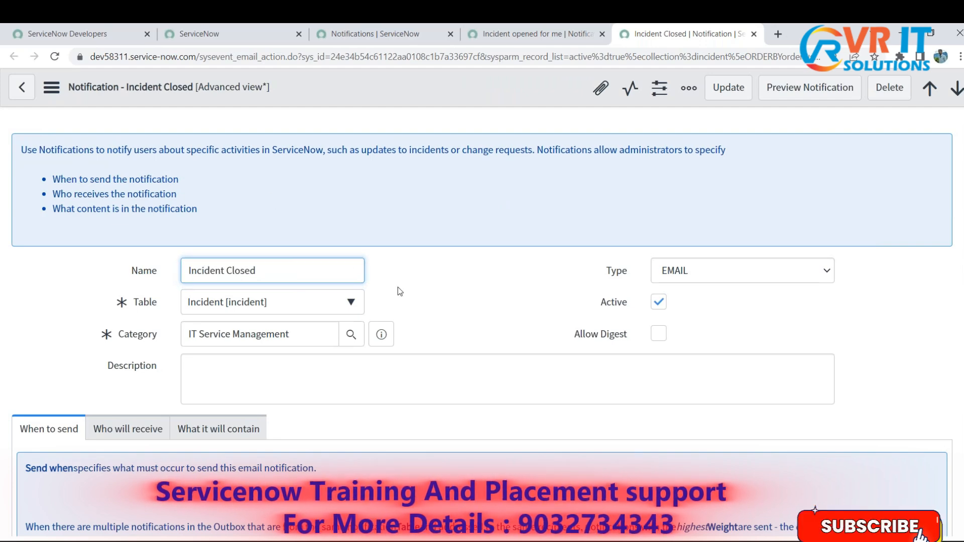
{"action": "left_click_drag", "start_coordinate": [280, 272], "coordinate": [189, 271]}
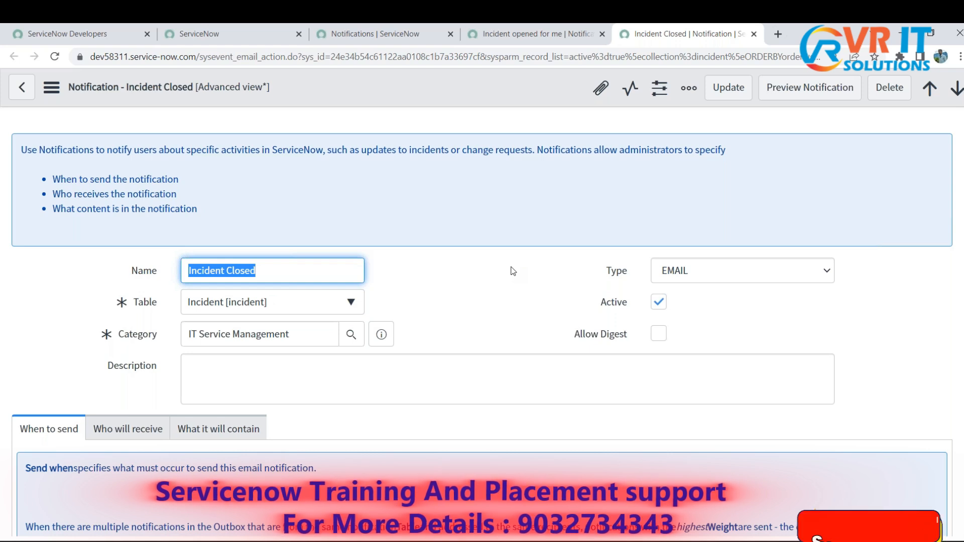
{"action": "left_click", "coordinate": [493, 272]}
{"action": "left_click_drag", "start_coordinate": [293, 263], "coordinate": [166, 259]}
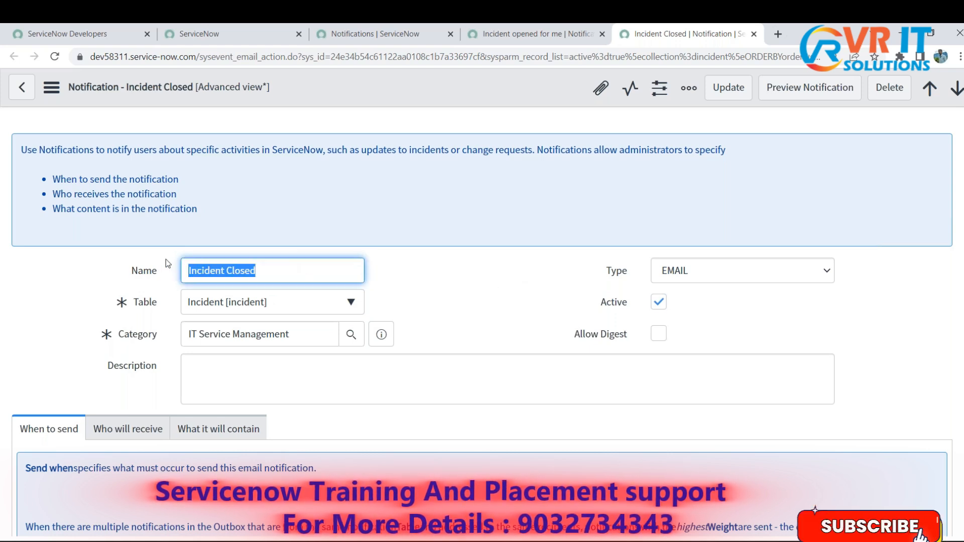
{"action": "left_click", "coordinate": [478, 307]}
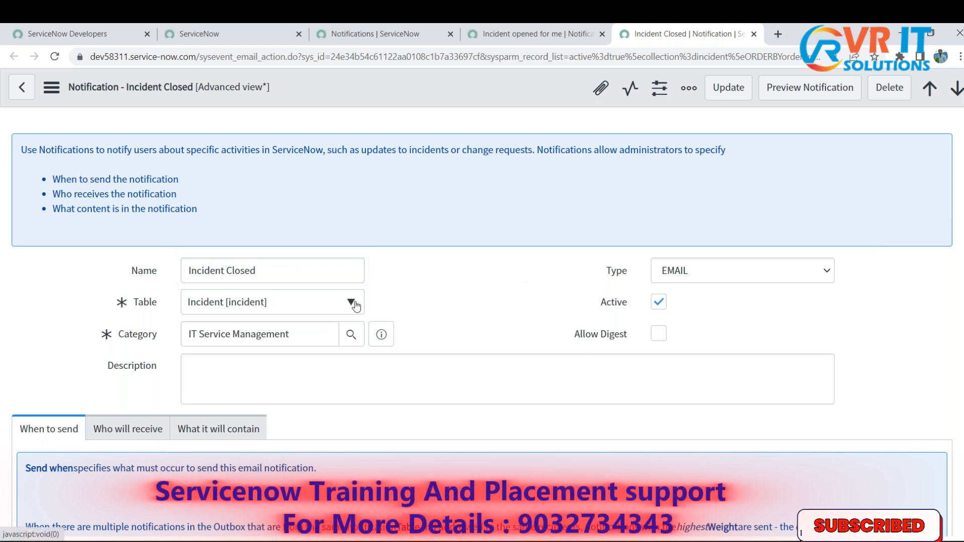
{"action": "left_click_drag", "start_coordinate": [336, 274], "coordinate": [183, 271]}
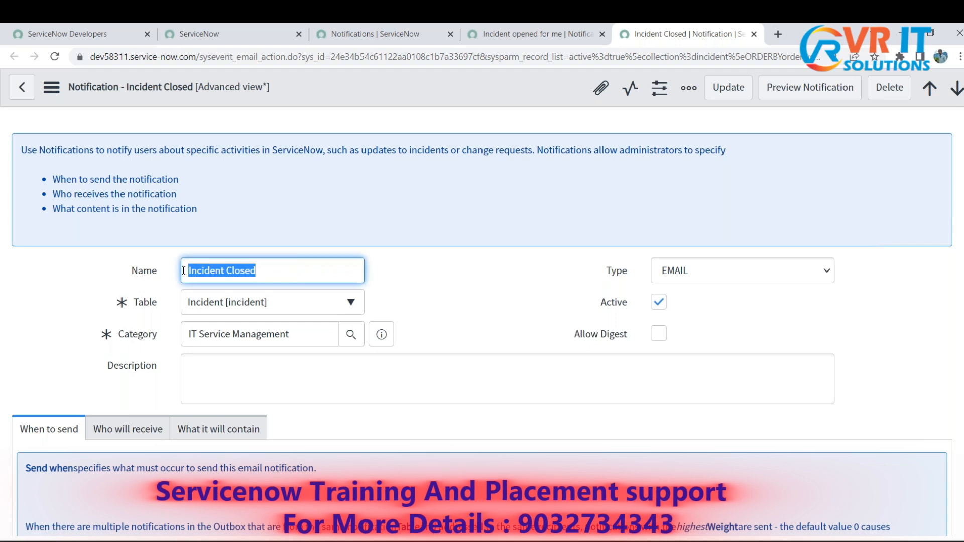
{"action": "left_click", "coordinate": [434, 301]}
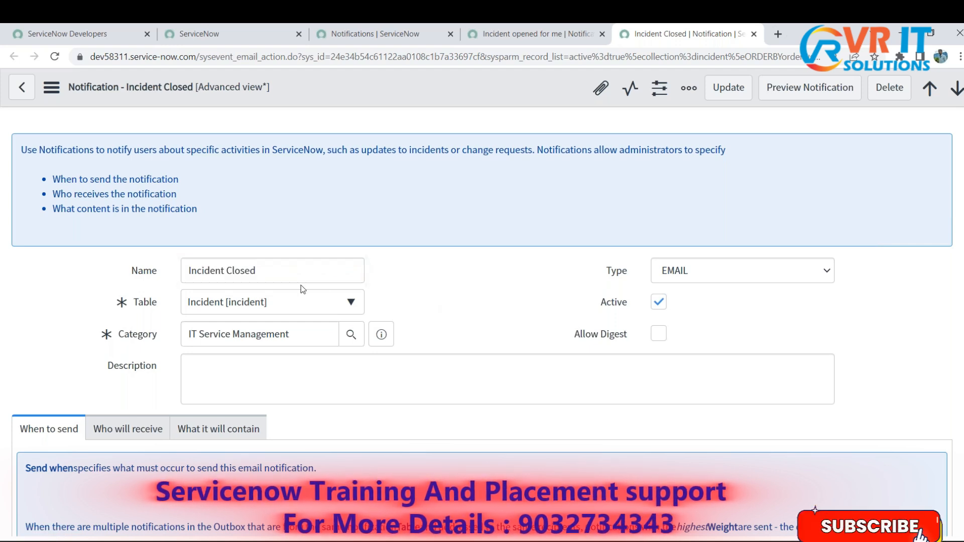
{"action": "left_click", "coordinate": [134, 274]}
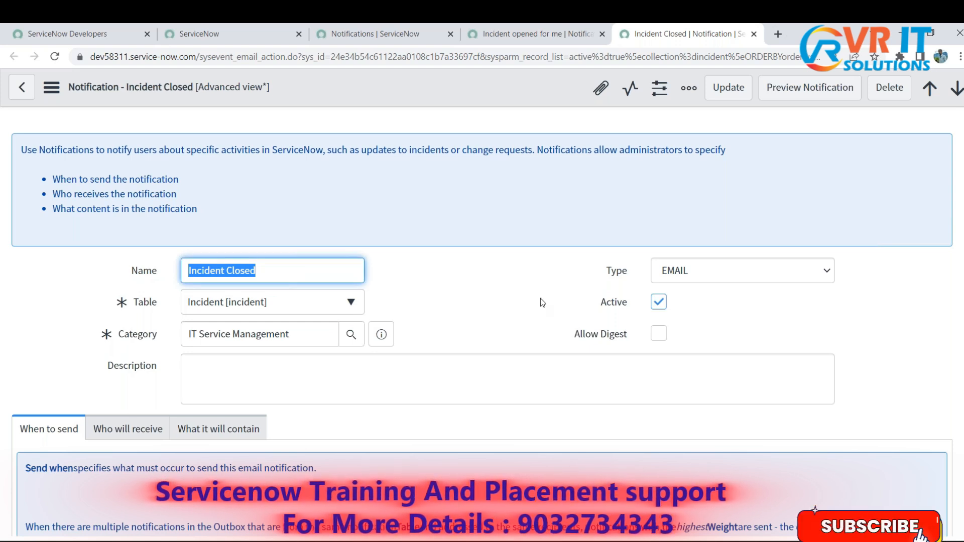
- Point out the Table field that sets which table the "Incident Closed" notification is written on
{"action": "key", "text": "Tab"}
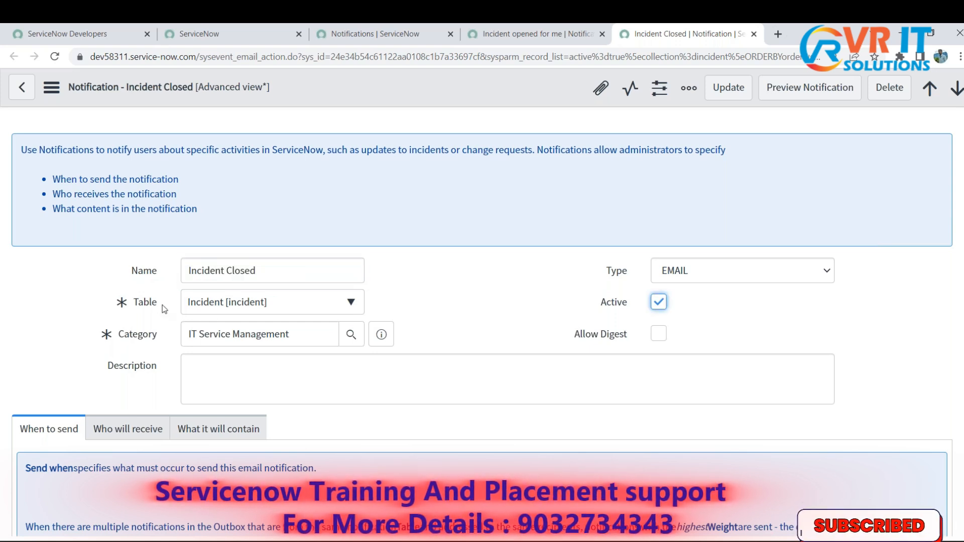
{"action": "double_click", "coordinate": [134, 306]}
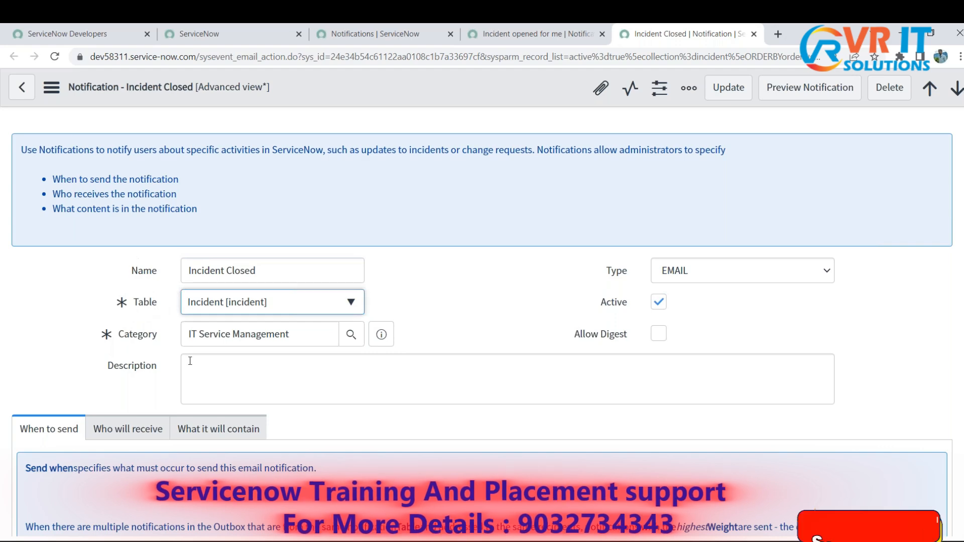
{"action": "double_click", "coordinate": [136, 302]}
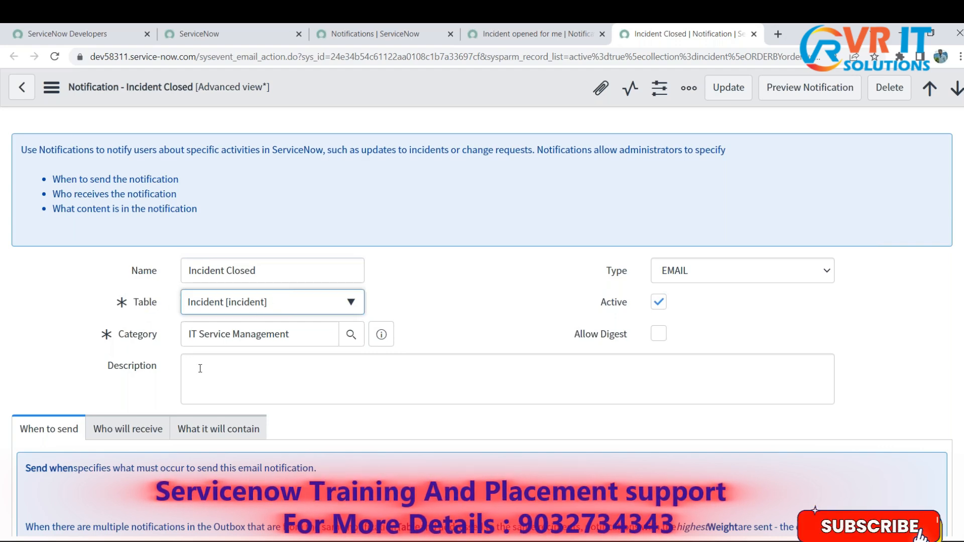
{"action": "scroll", "coordinate": [489, 329], "scroll_direction": "down", "scroll_amount": 3}
{"action": "scroll", "coordinate": [489, 330], "scroll_direction": "up", "scroll_amount": 3}
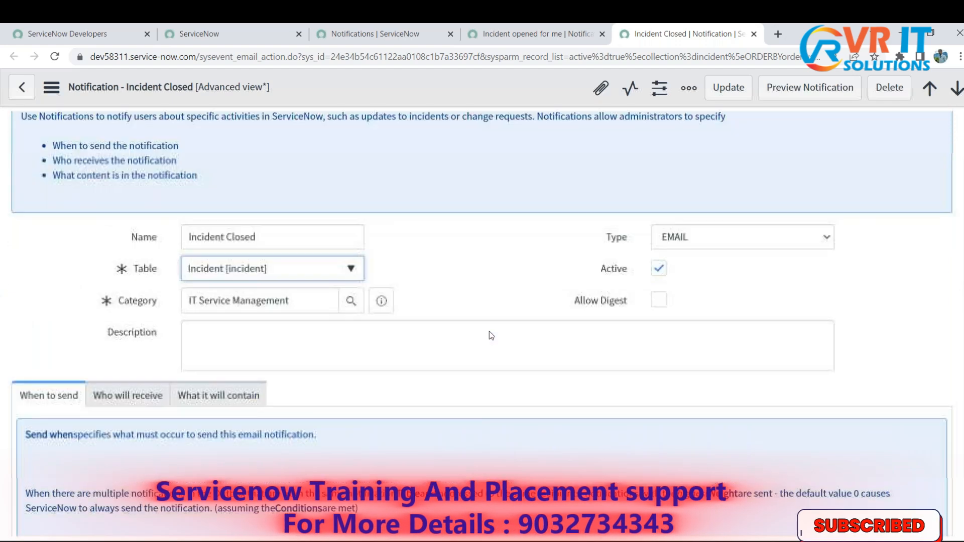
{"action": "left_click", "coordinate": [498, 315]}
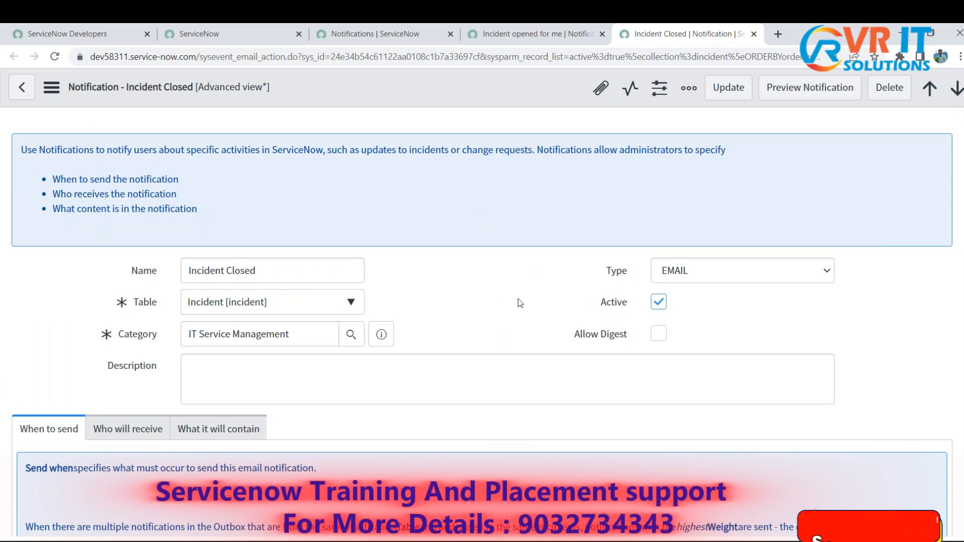
- Examine the available Type options and the Active setting of the "Incident Closed" notification without changing them
{"action": "double_click", "coordinate": [616, 271]}
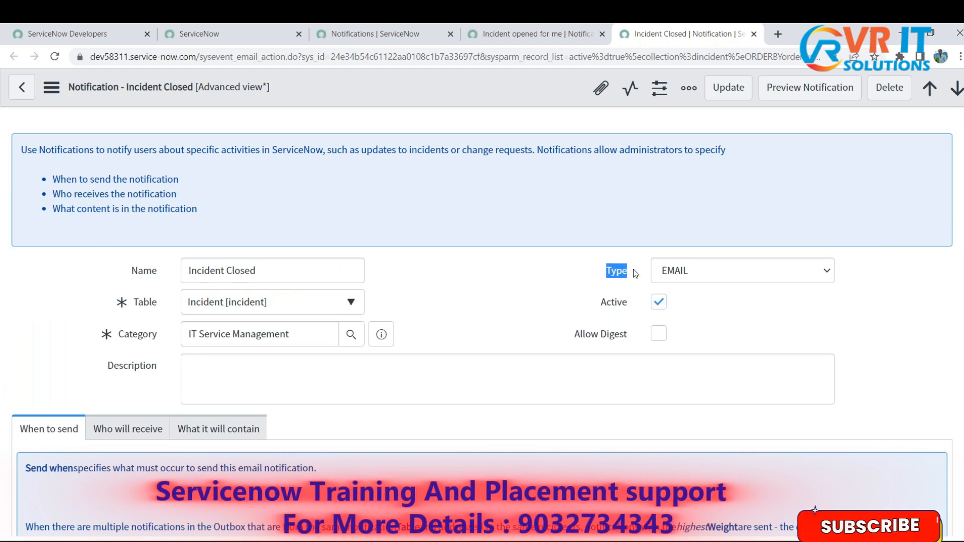
{"action": "left_click", "coordinate": [786, 328]}
{"action": "left_click", "coordinate": [794, 276]}
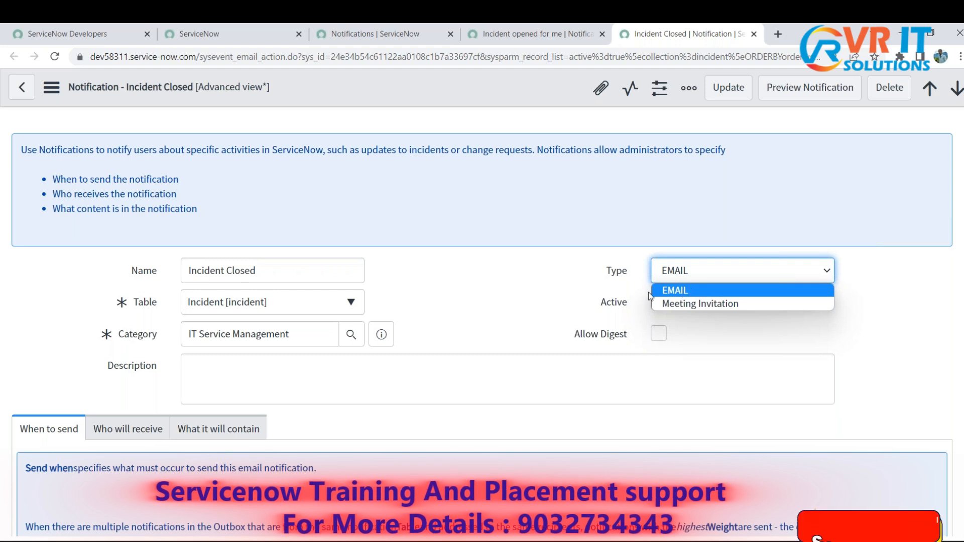
{"action": "left_click", "coordinate": [402, 271]}
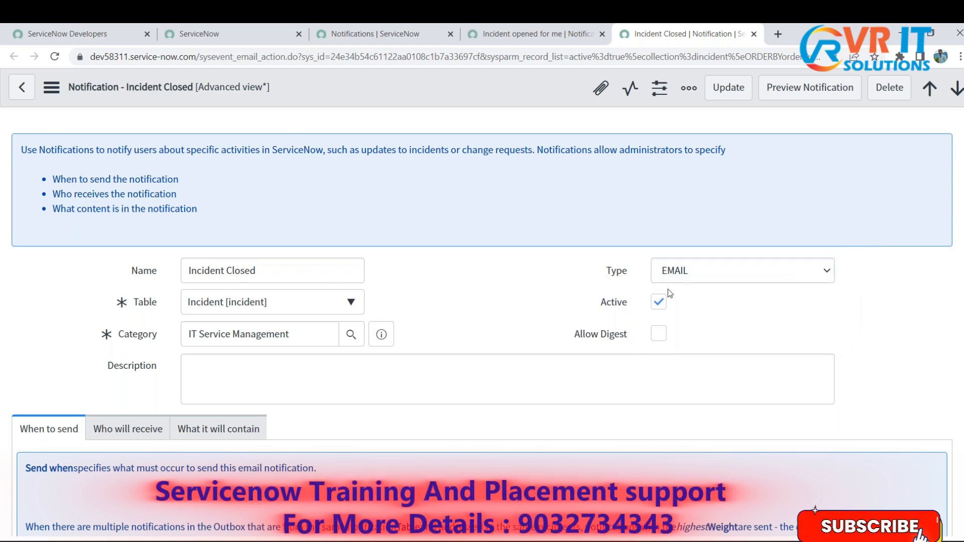
{"action": "left_click", "coordinate": [508, 301]}
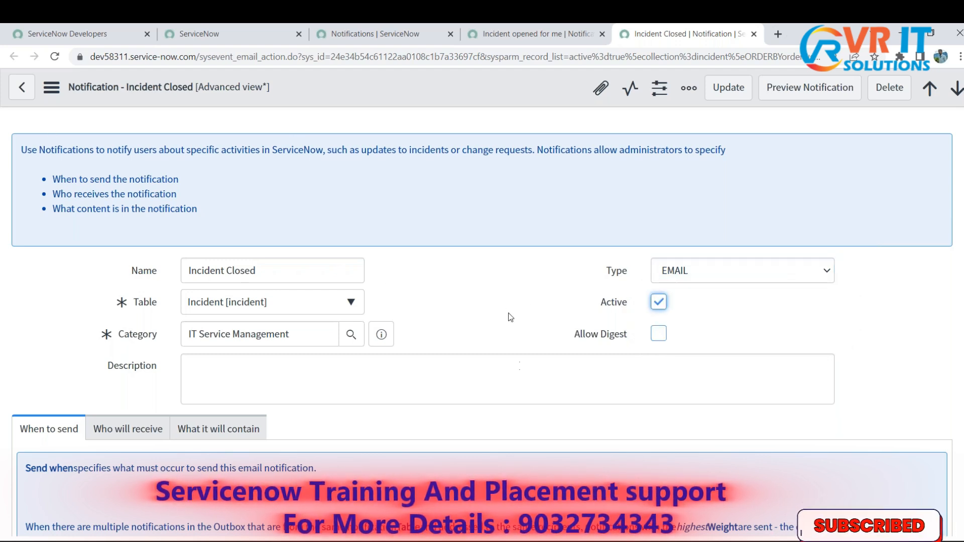
{"action": "scroll", "coordinate": [517, 351], "scroll_direction": "down", "scroll_amount": 5}
{"action": "scroll", "coordinate": [520, 356], "scroll_direction": "up", "scroll_amount": 3}
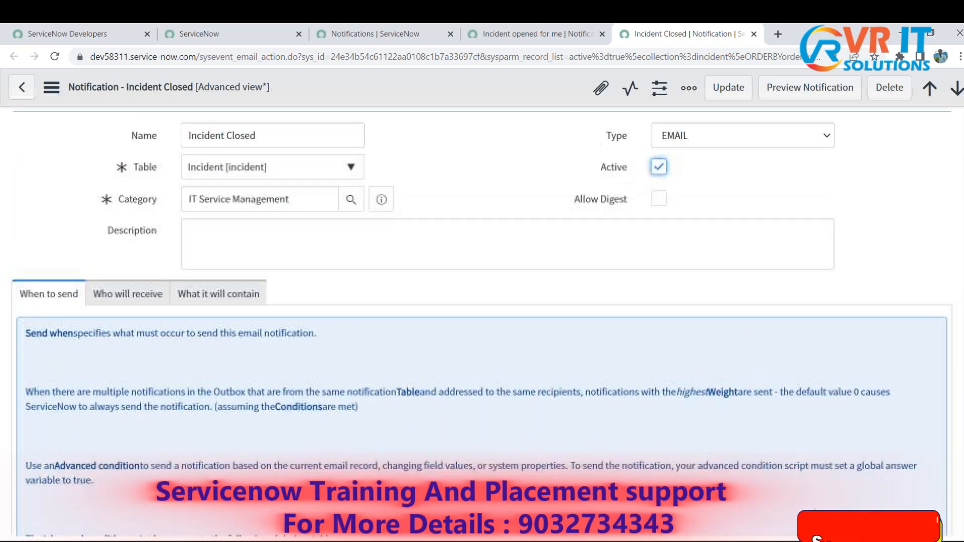
{"action": "scroll", "coordinate": [462, 274], "scroll_direction": "up", "scroll_amount": 3}
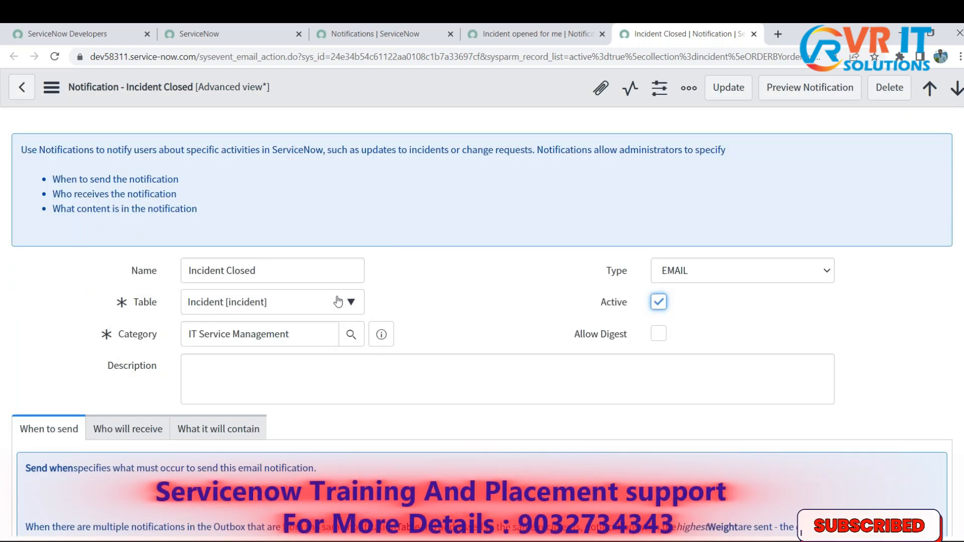
{"action": "left_click", "coordinate": [423, 277]}
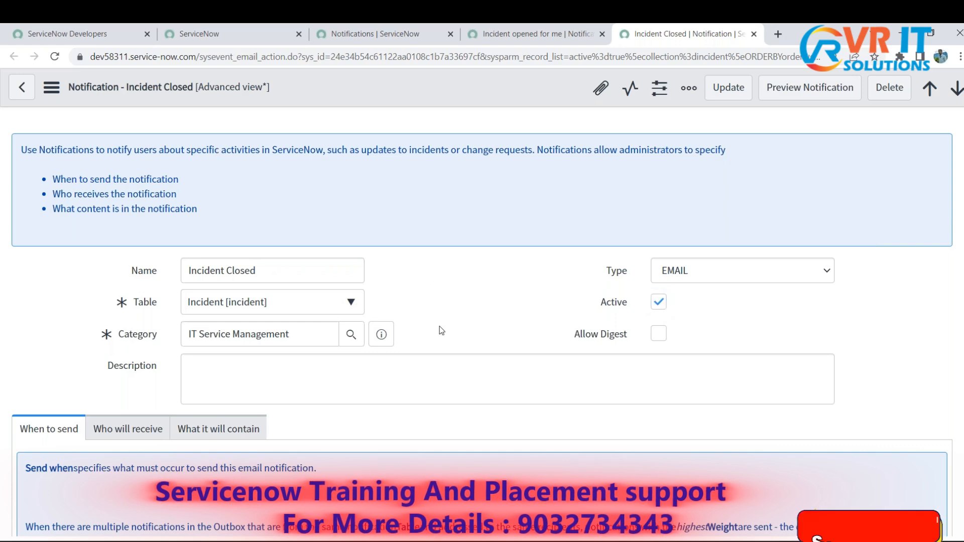
- Switch to Notepad, highlight the lines on when to send, whom to send and what it will contain, and return to the notification
{"action": "key", "text": "alt+Tab"}
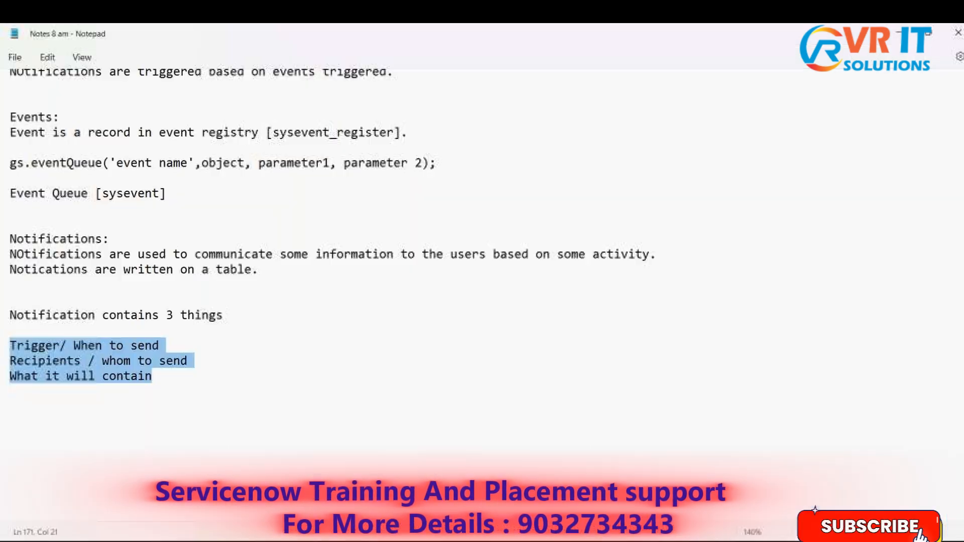
{"action": "left_click", "coordinate": [151, 409]}
{"action": "left_click_drag", "start_coordinate": [69, 391], "coordinate": [74, 342]}
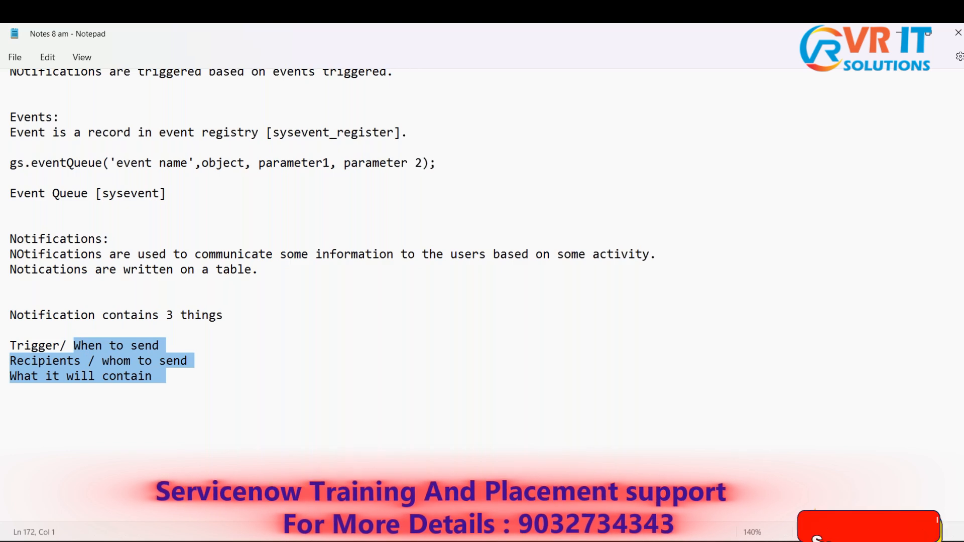
{"action": "key", "text": "alt+Tab"}
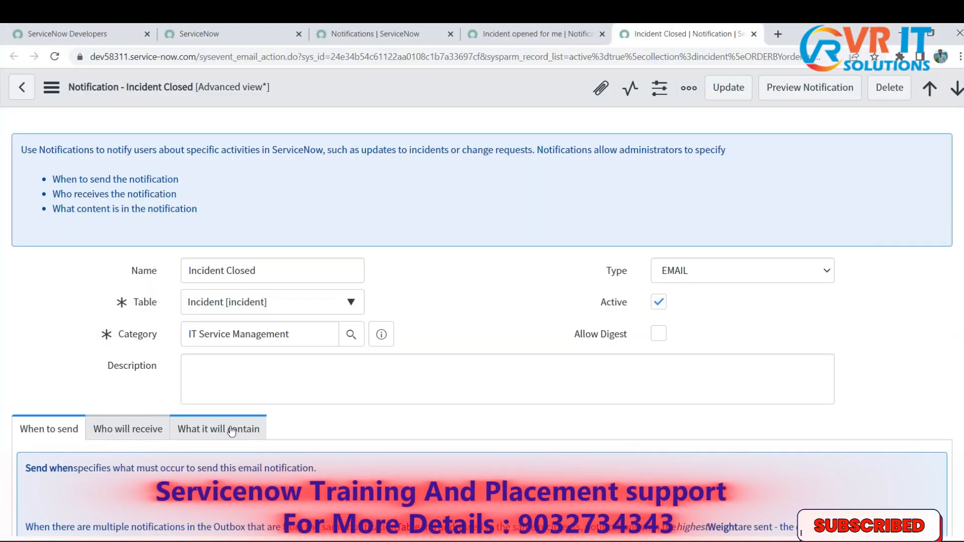
- Examine the When to send settings of the "Incident Closed" notification and the available Send when options without changing them
{"action": "scroll", "coordinate": [231, 430], "scroll_direction": "down", "scroll_amount": 5}
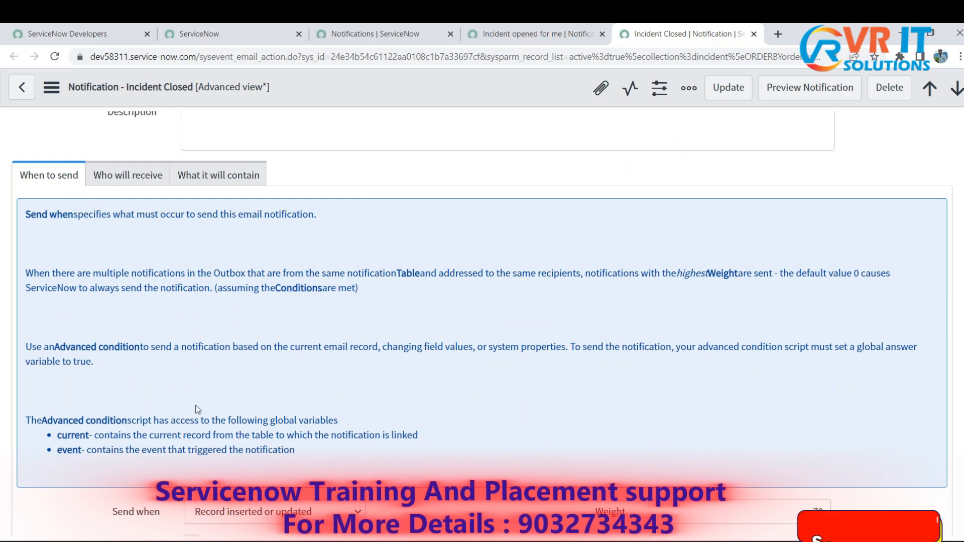
{"action": "scroll", "coordinate": [198, 408], "scroll_direction": "down", "scroll_amount": 4}
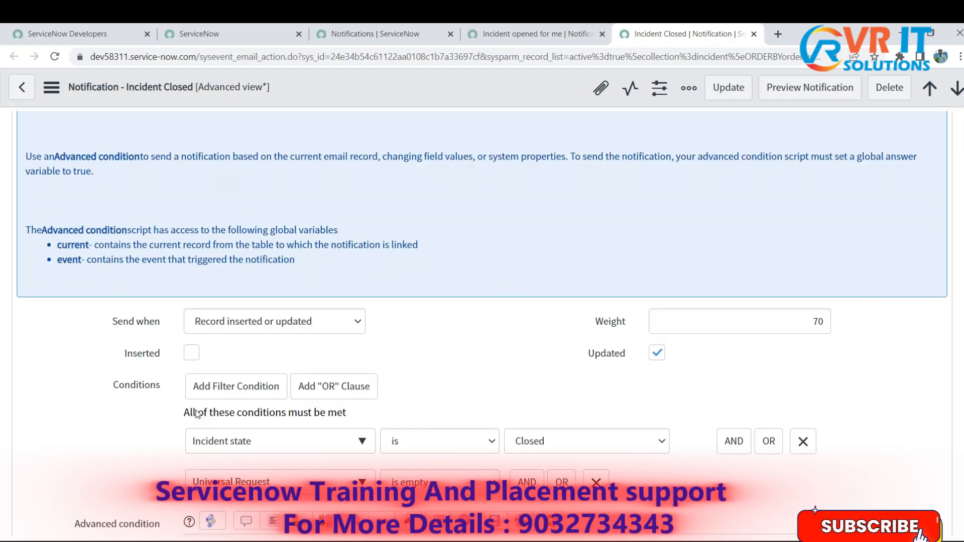
{"action": "scroll", "coordinate": [201, 408], "scroll_direction": "up", "scroll_amount": 7}
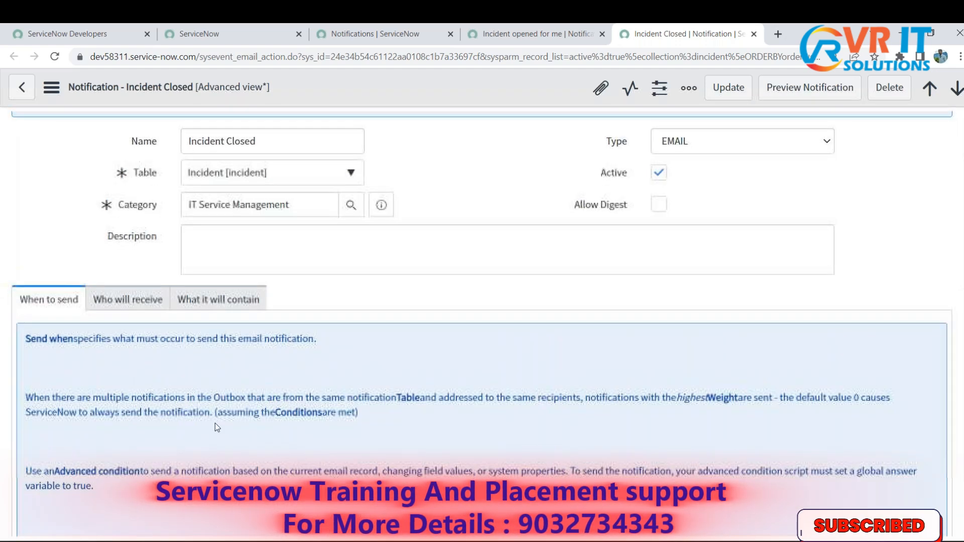
{"action": "scroll", "coordinate": [215, 423], "scroll_direction": "down", "scroll_amount": 7}
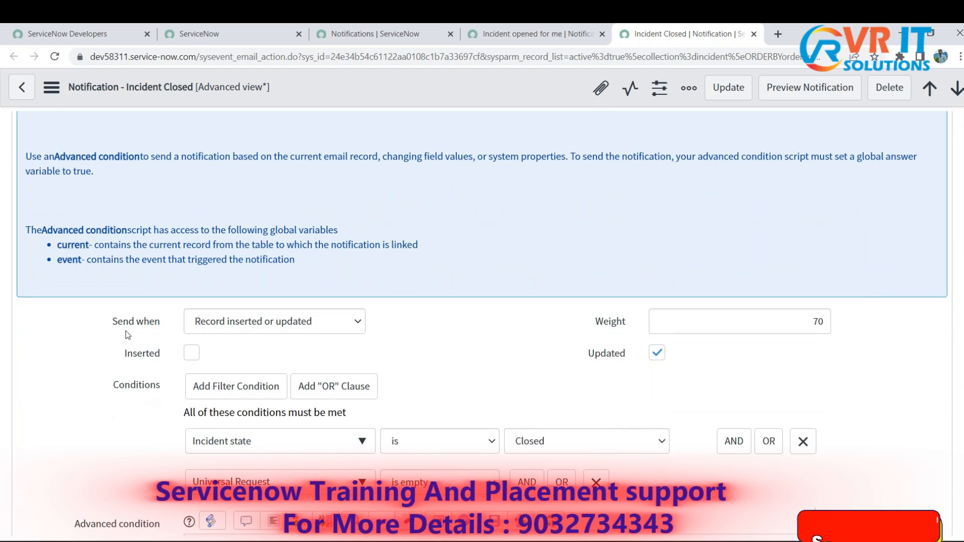
{"action": "left_click", "coordinate": [330, 326]}
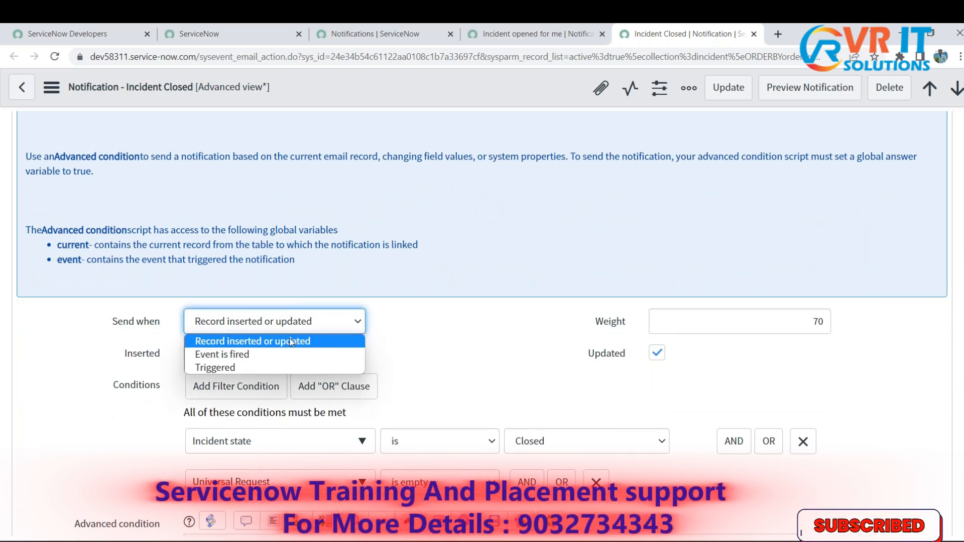
{"action": "left_click", "coordinate": [473, 347]}
- Review the notification's general fields against its When to send settings and highlight the Send when label
{"action": "scroll", "coordinate": [482, 351], "scroll_direction": "up", "scroll_amount": 7}
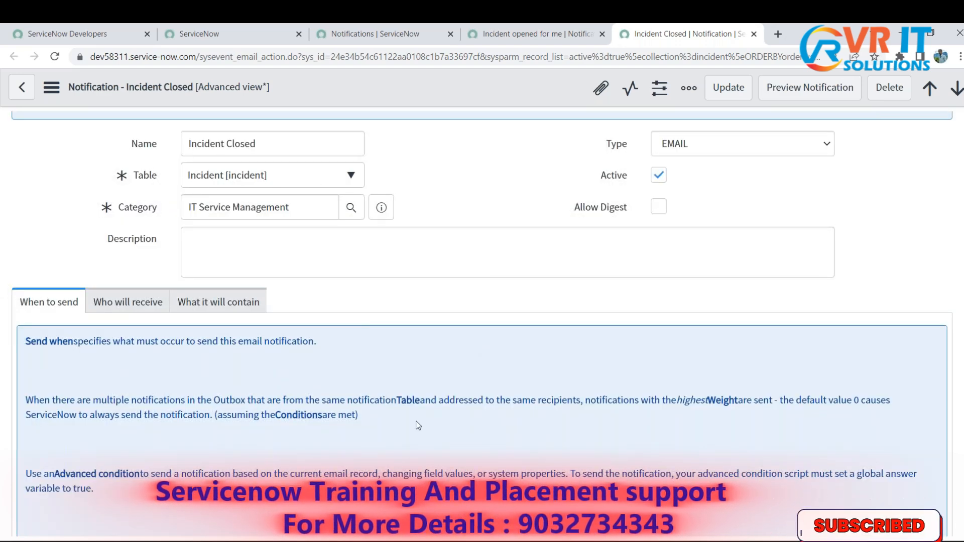
{"action": "scroll", "coordinate": [416, 423], "scroll_direction": "down", "scroll_amount": 4}
{"action": "scroll", "coordinate": [416, 423], "scroll_direction": "down", "scroll_amount": 4}
{"action": "scroll", "coordinate": [221, 190], "scroll_direction": "up", "scroll_amount": 8}
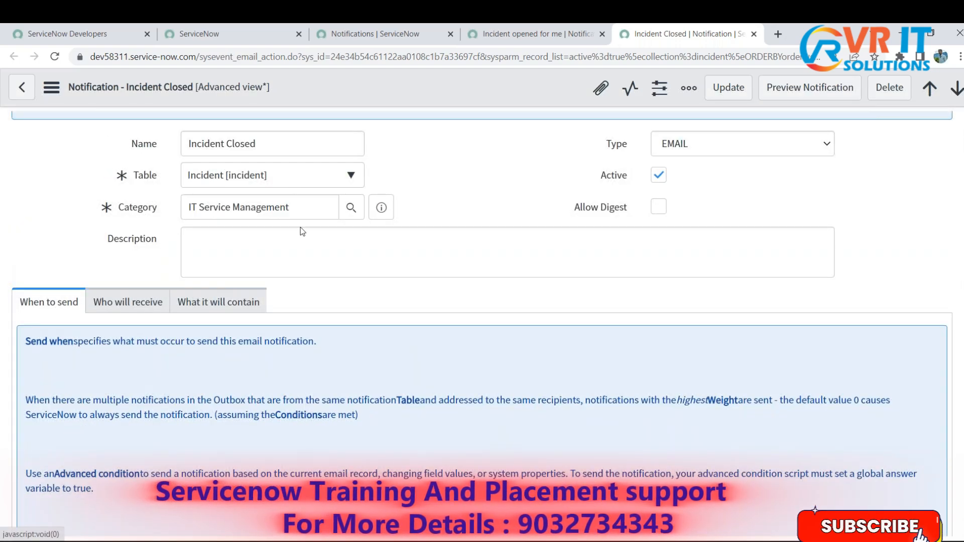
{"action": "scroll", "coordinate": [458, 335], "scroll_direction": "down", "scroll_amount": 5}
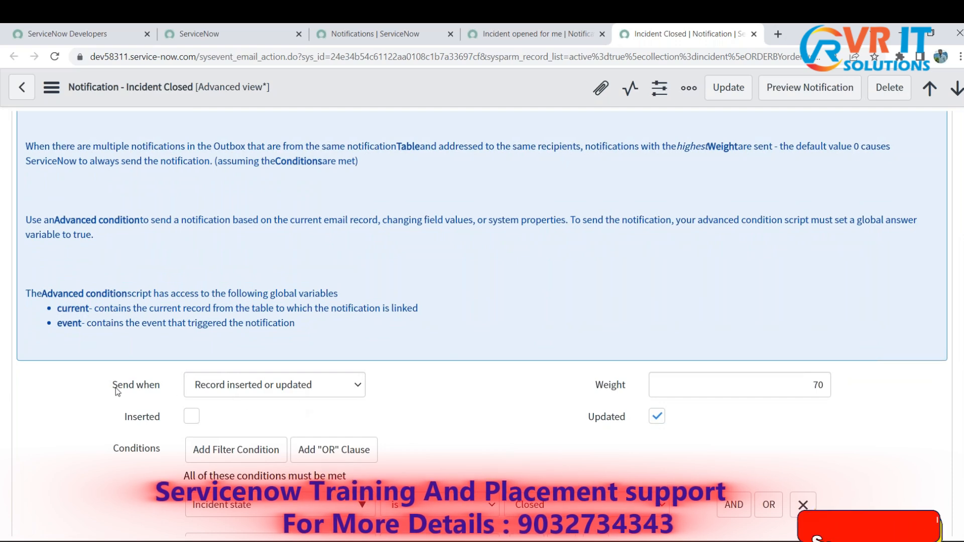
{"action": "left_click_drag", "start_coordinate": [116, 388], "coordinate": [182, 387]}
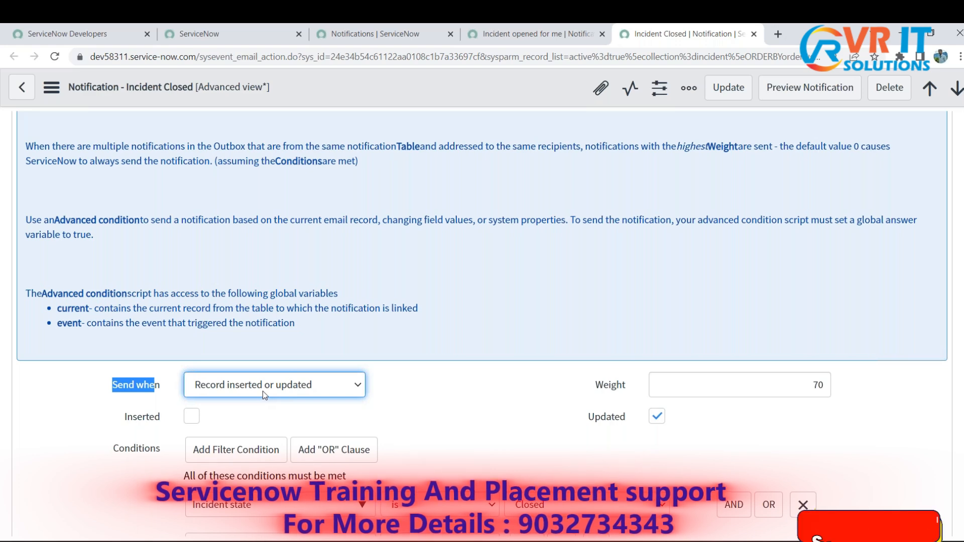
{"action": "scroll", "coordinate": [263, 391], "scroll_direction": "up", "scroll_amount": 5}
{"action": "scroll", "coordinate": [319, 350], "scroll_direction": "down", "scroll_amount": 6}
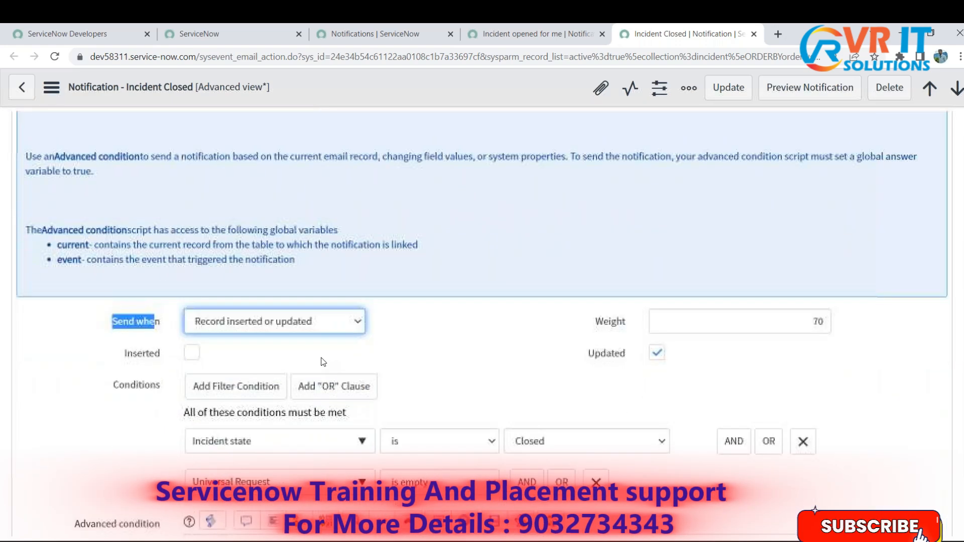
{"action": "scroll", "coordinate": [319, 350], "scroll_direction": "up", "scroll_amount": 4}
{"action": "scroll", "coordinate": [319, 350], "scroll_direction": "up", "scroll_amount": 5}
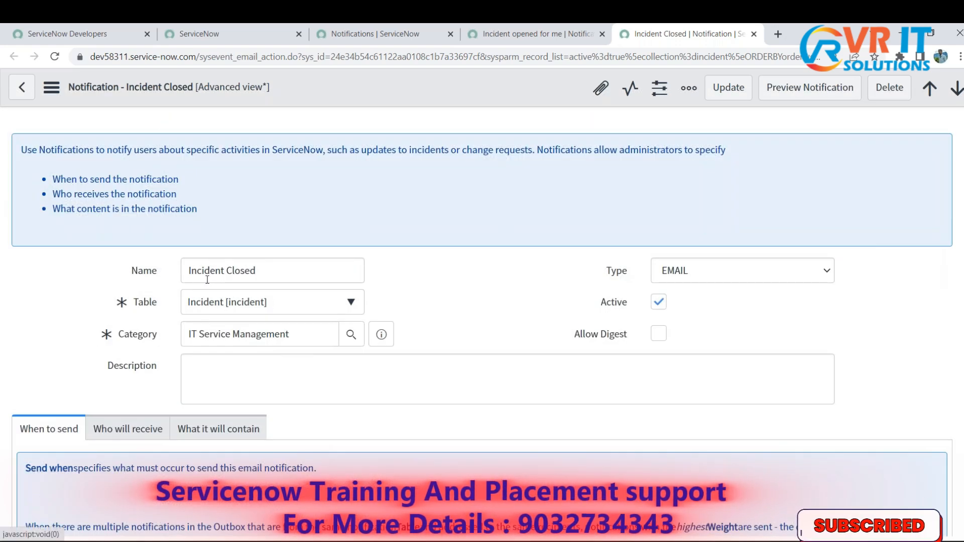
{"action": "scroll", "coordinate": [389, 463], "scroll_direction": "down", "scroll_amount": 9}
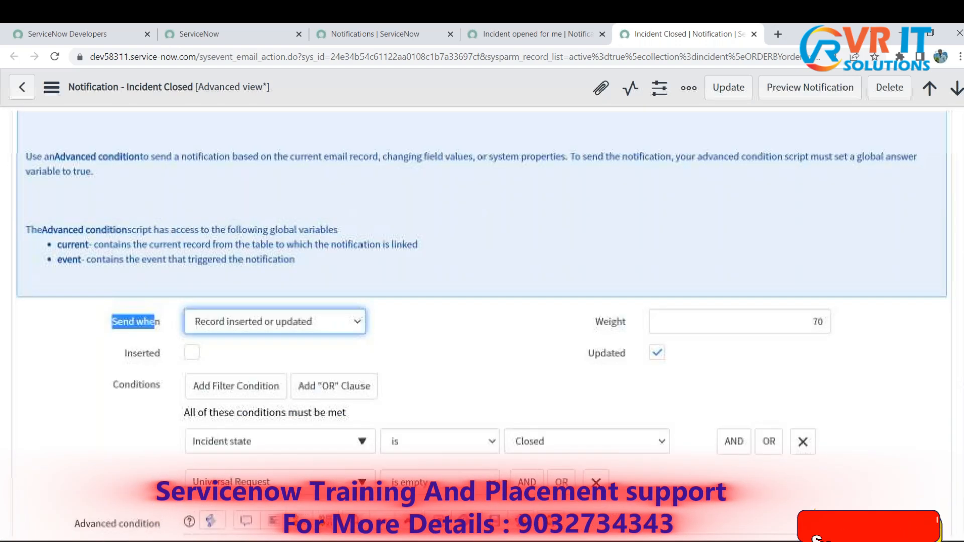
{"action": "left_click_drag", "start_coordinate": [112, 321], "coordinate": [144, 322]}
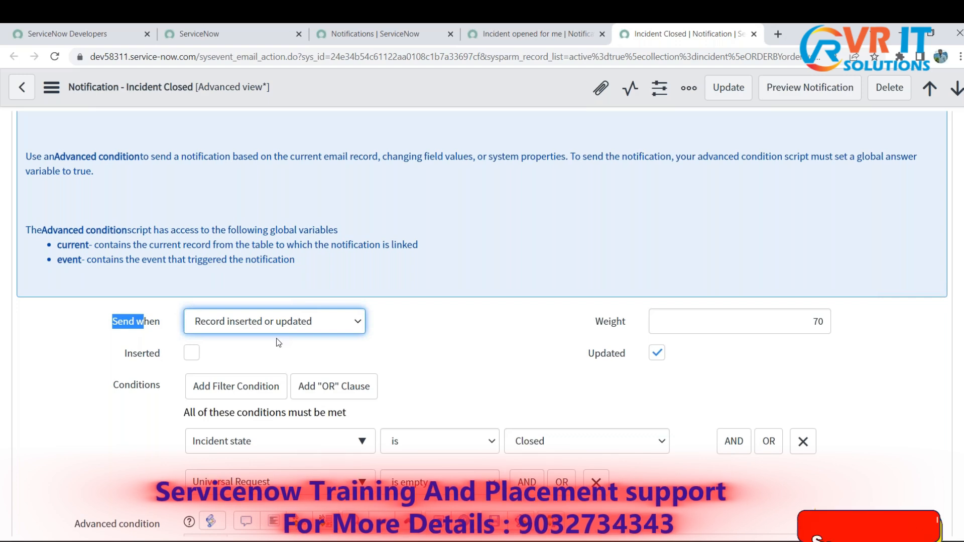
- Switch to Notepad and add the line "Notifications are of two types." below the three notification parts, starting a numbered list under it
{"action": "key", "text": "alt+Tab"}
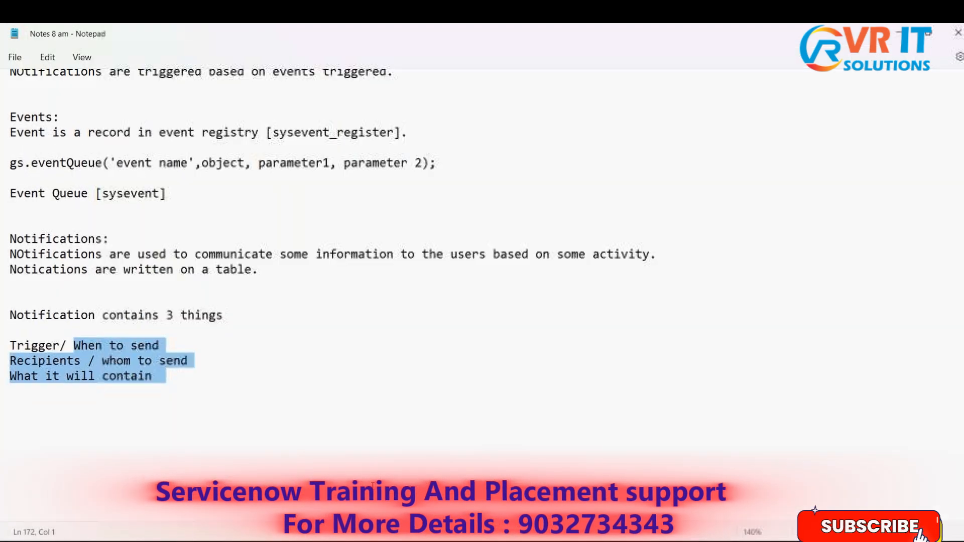
{"action": "left_click", "coordinate": [231, 379]}
{"action": "key", "text": "Return"}
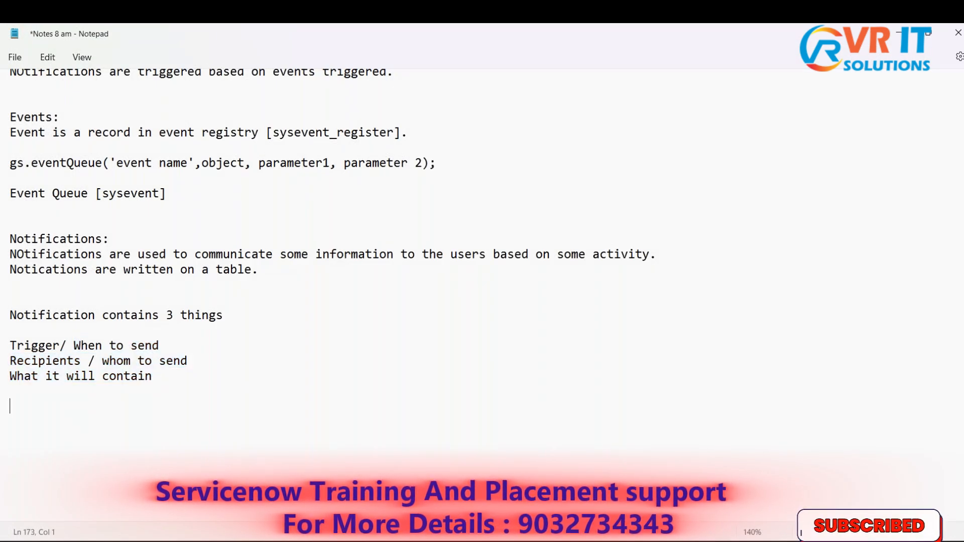
{"action": "type", "text": "Not"}
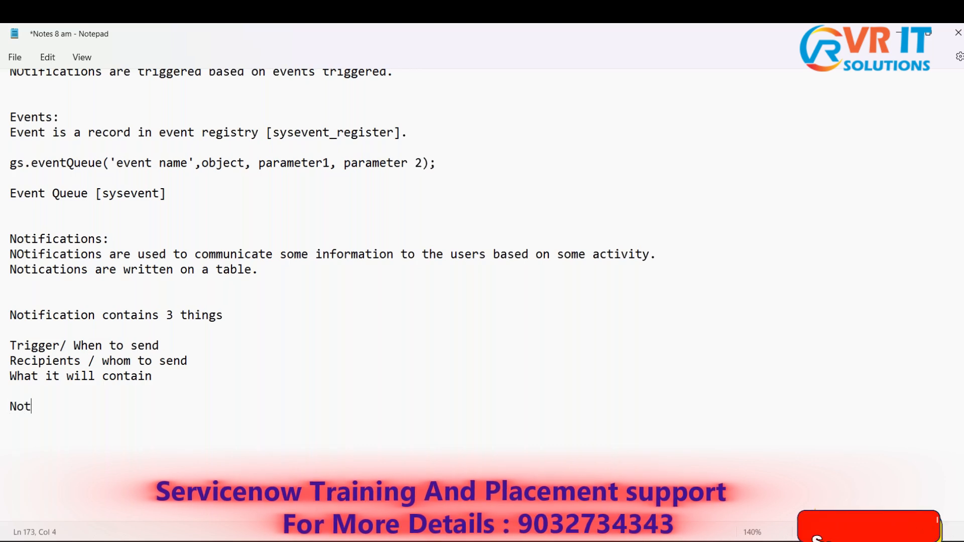
{"action": "type", "text": "ificati"}
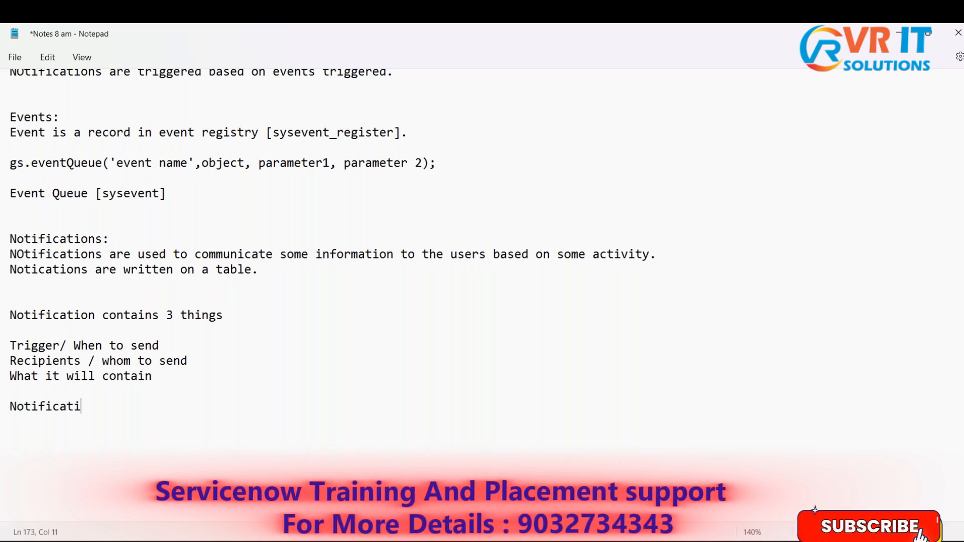
{"action": "type", "text": "ons are"}
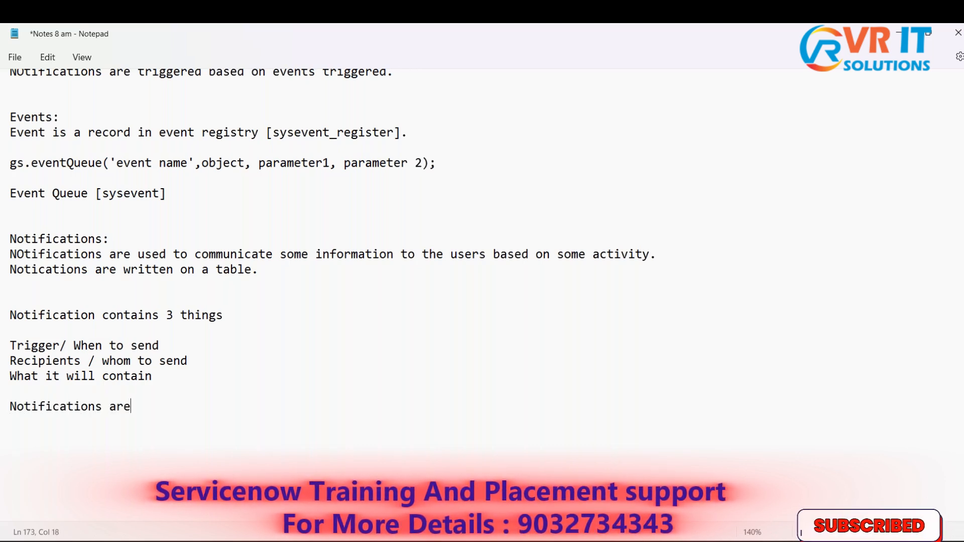
{"action": "type", "text": " of t"}
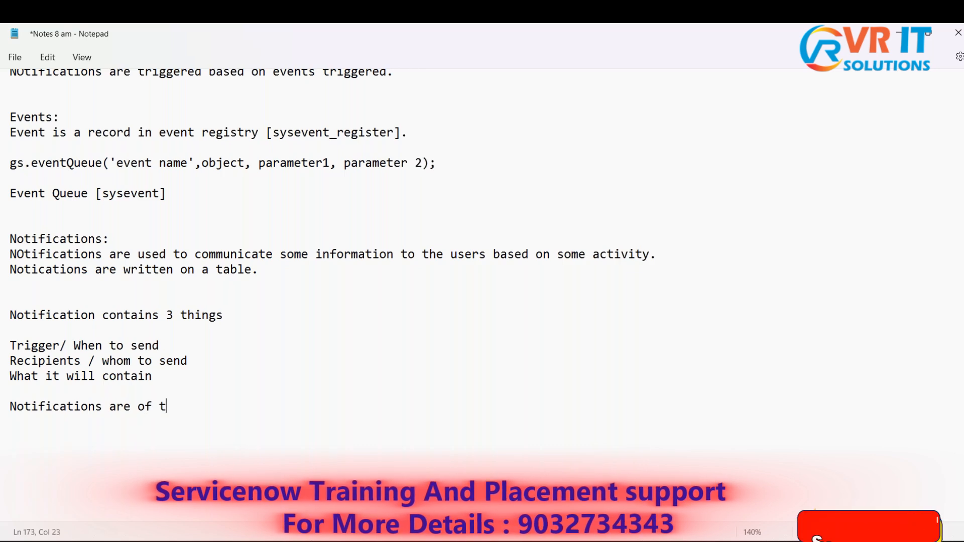
{"action": "type", "text": "wo types. 1. "}
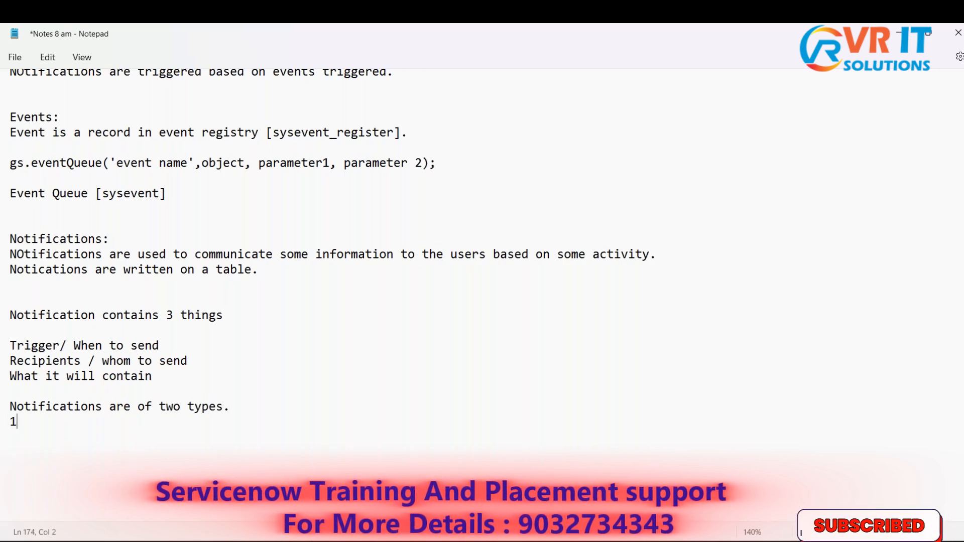
{"action": "type", "text": "Record"}
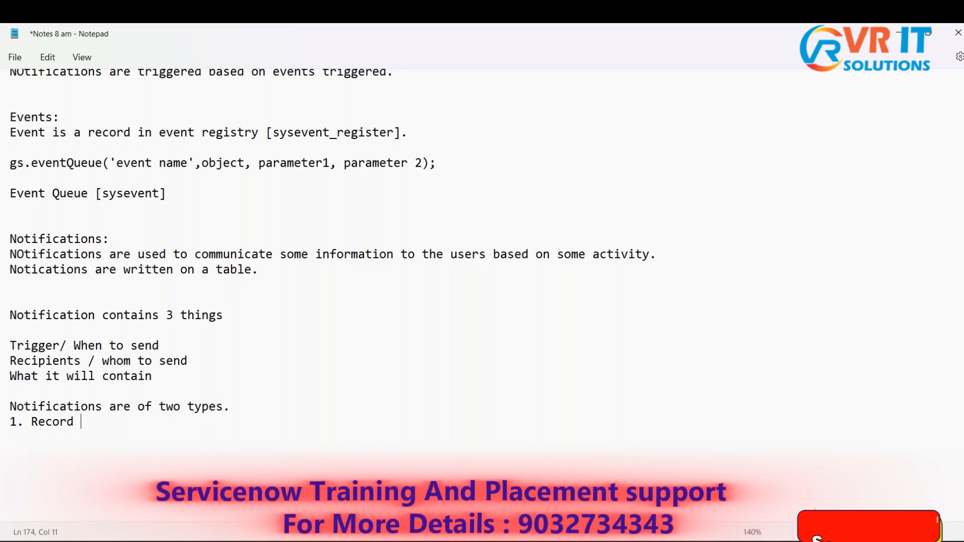
{"action": "type", "text": " insert"}
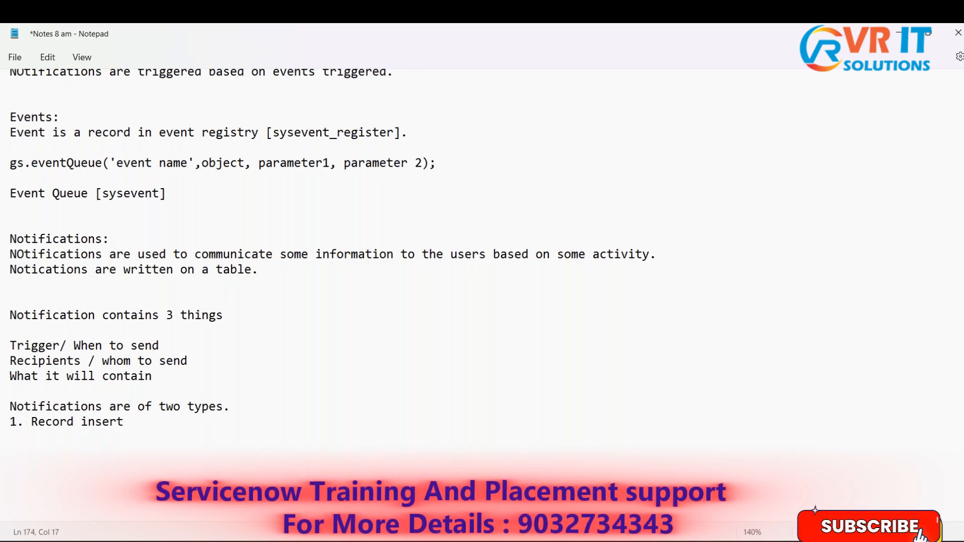
{"action": "type", "text": "/update 2. E"}
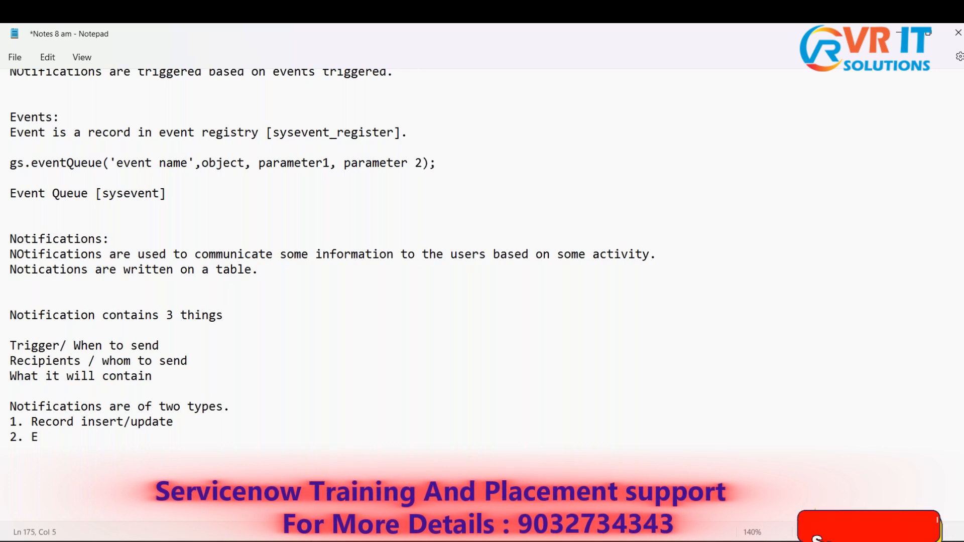
{"action": "type", "text": "vent"}
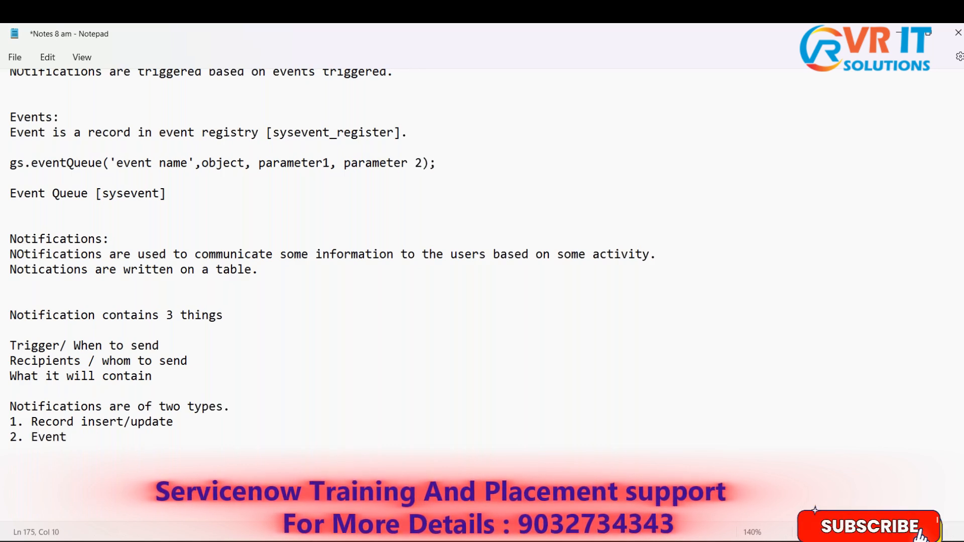
{"action": "type", "text": " is Fired."}
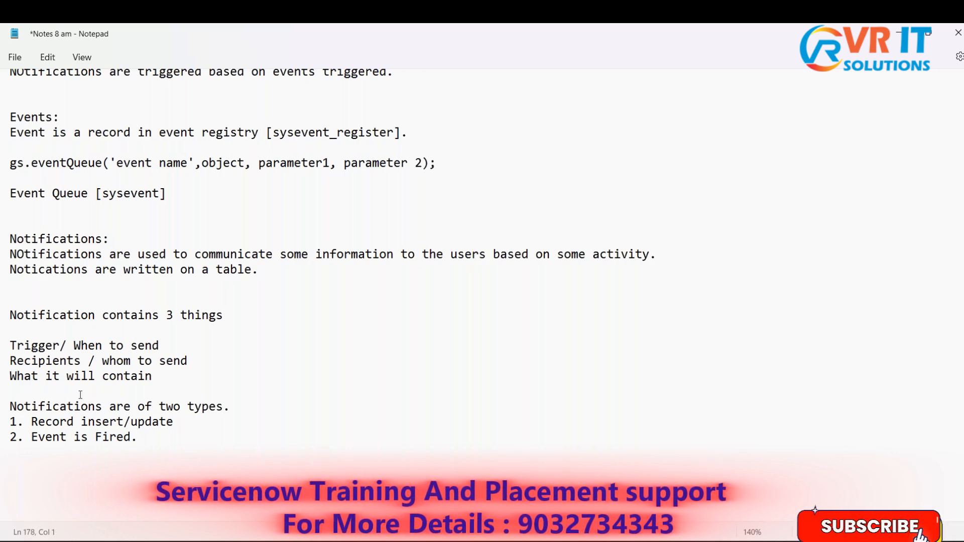
- Extend note item 1, "Record insert/update", with the explanation "- Whenever a record is inserted/updated on a table"
{"action": "scroll", "coordinate": [80, 394], "scroll_direction": "down", "scroll_amount": 2}
{"action": "left_click_drag", "start_coordinate": [174, 331], "coordinate": [31, 331]}
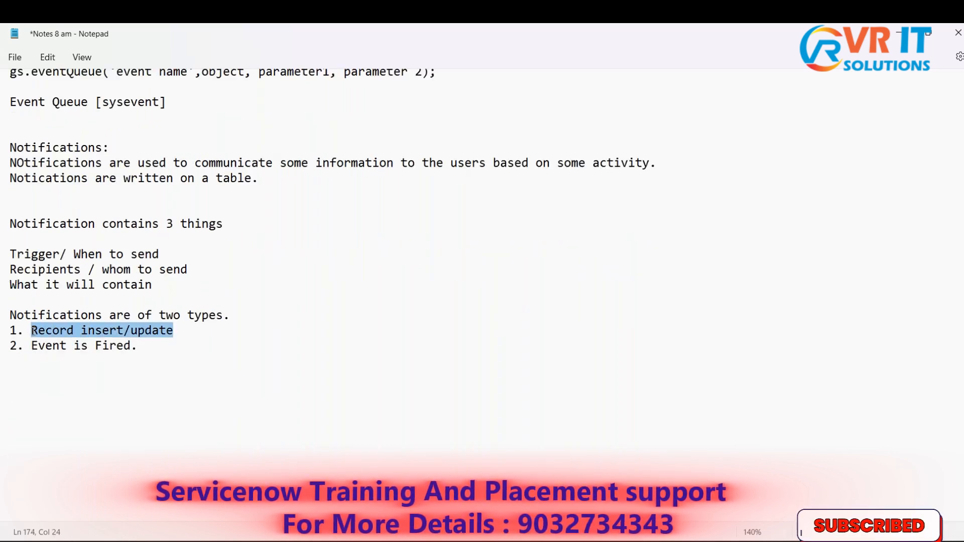
{"action": "left_click", "coordinate": [214, 326]}
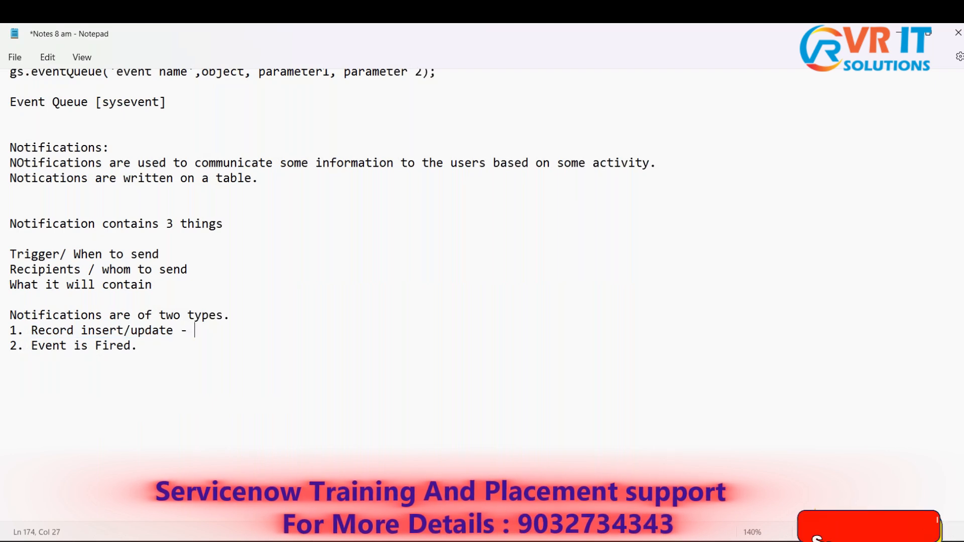
{"action": "type", "text": "- When"}
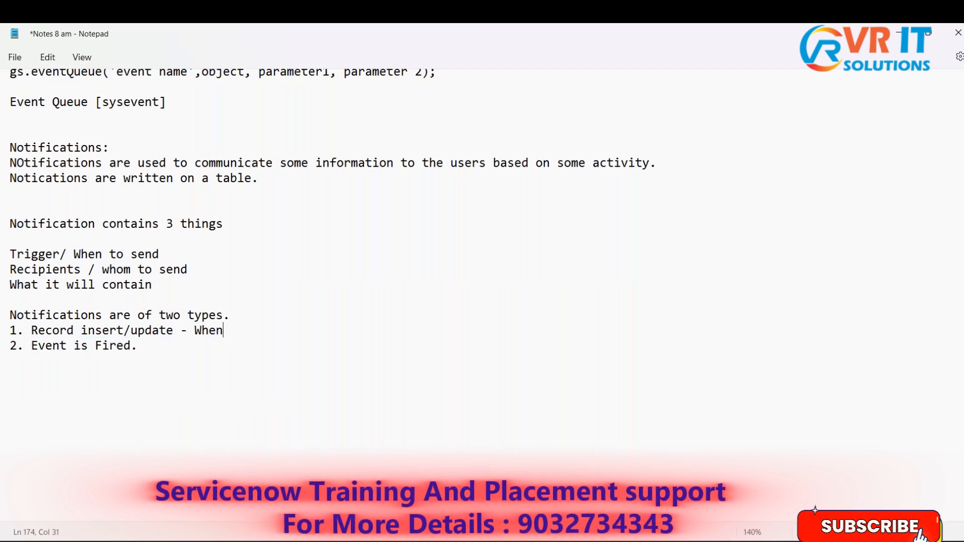
{"action": "type", "text": "ever a "}
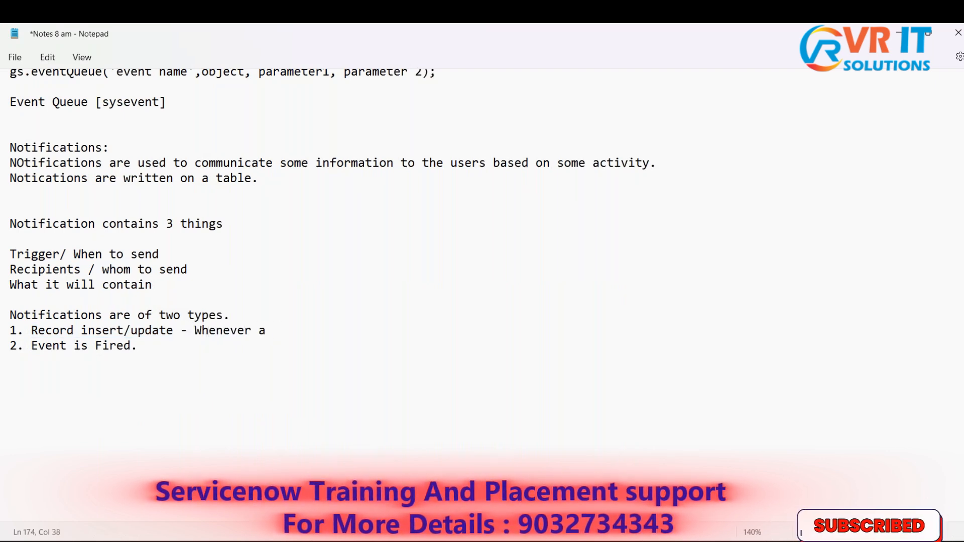
{"action": "type", "text": "record is "}
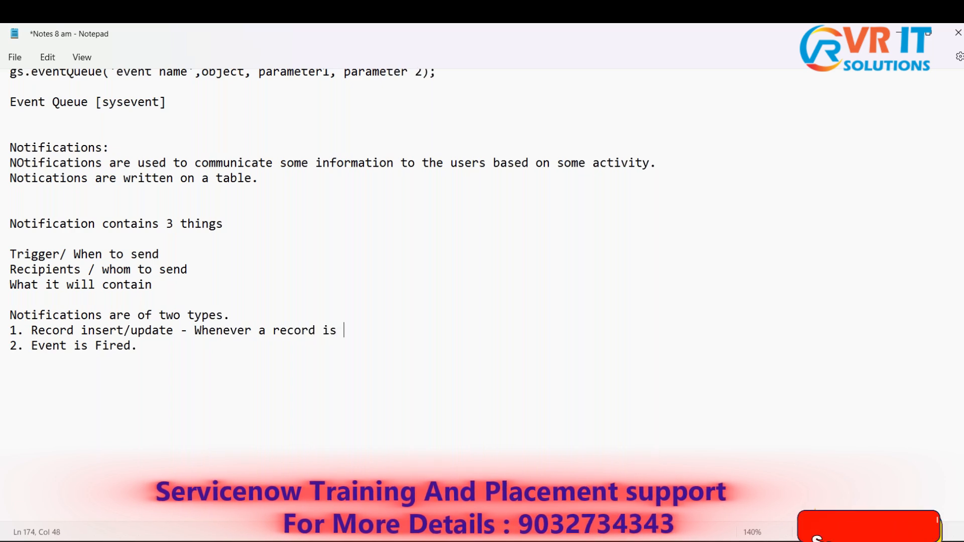
{"action": "type", "text": "inserted"}
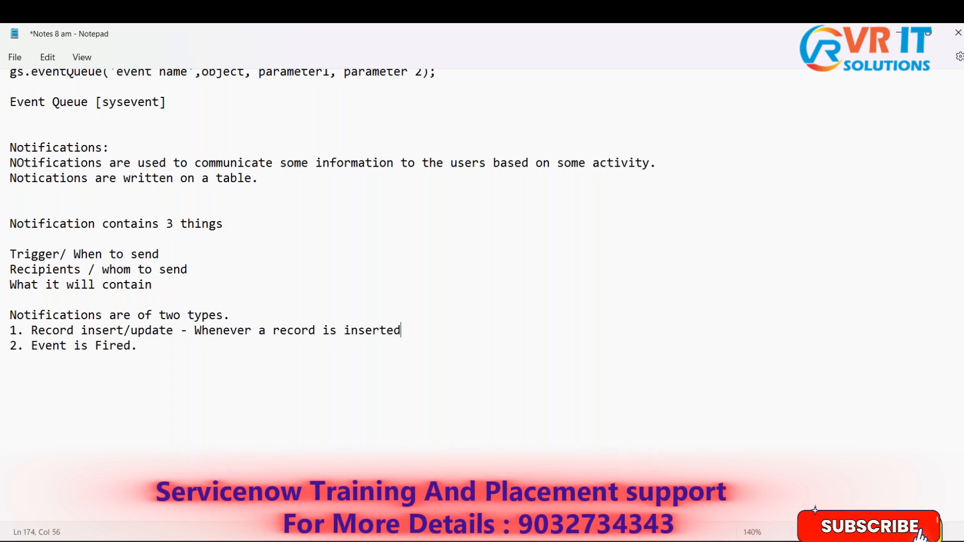
{"action": "type", "text": "/"}
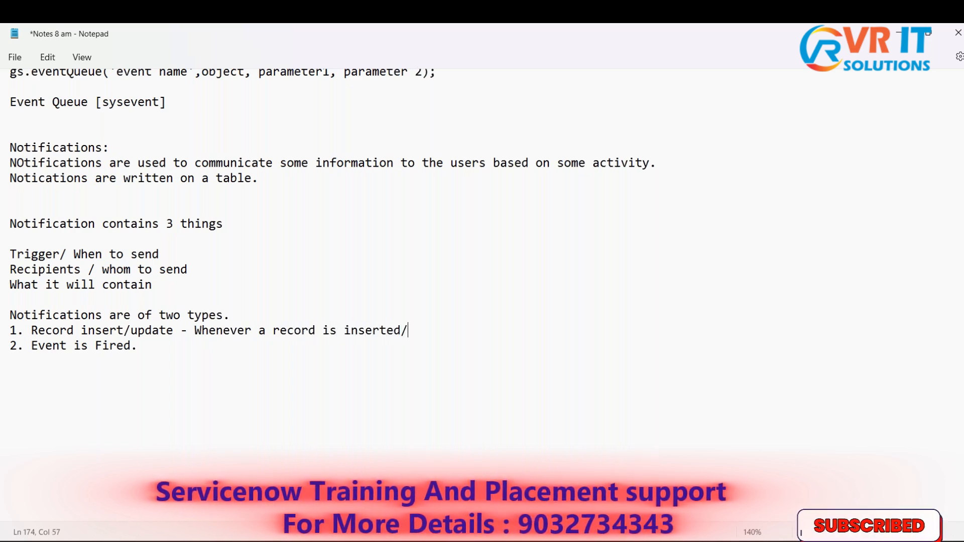
{"action": "type", "text": "updated "}
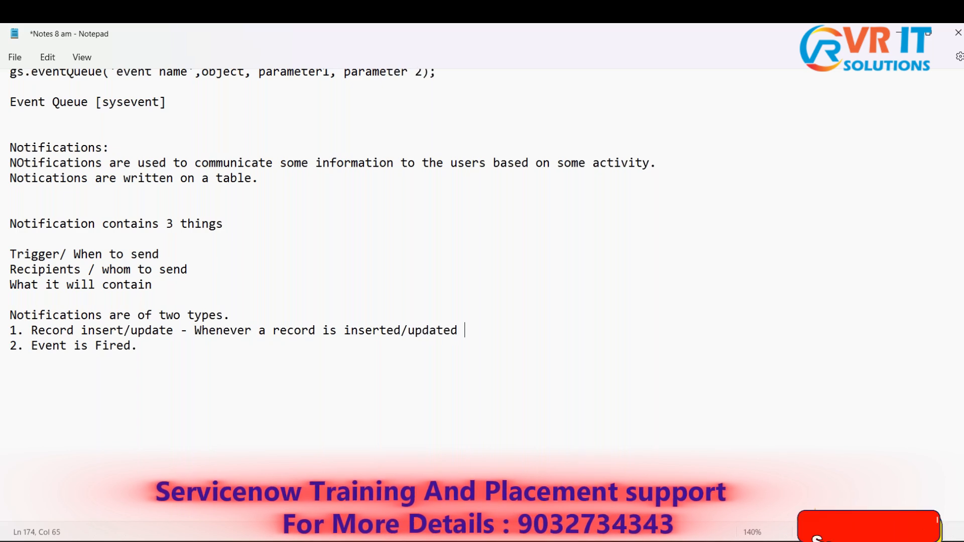
{"action": "type", "text": "on a table"}
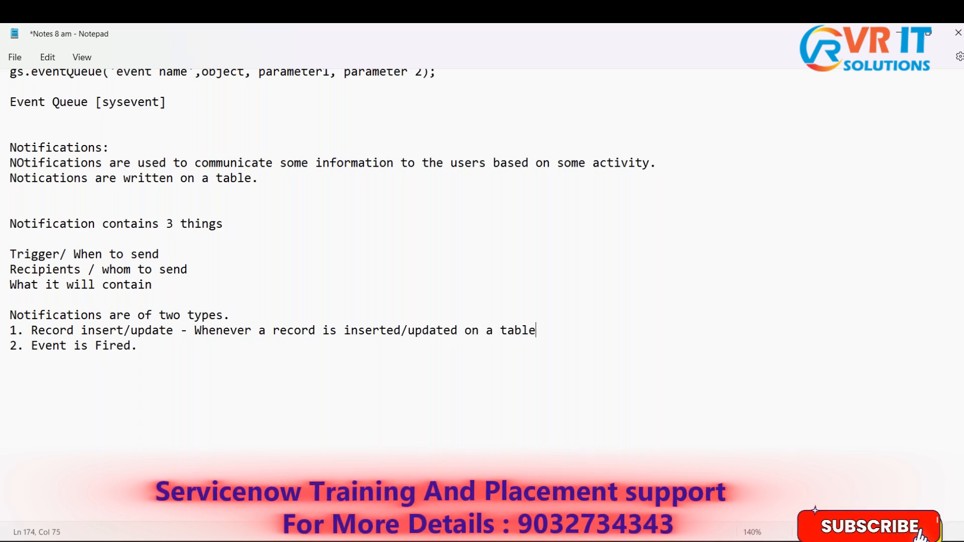
{"action": "type", "text": ", then"}
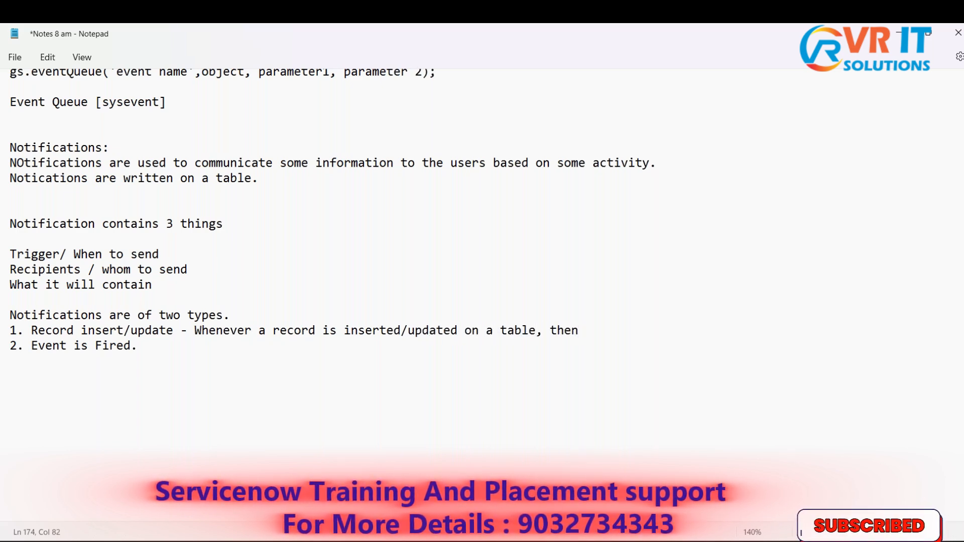
- Finish the explanation of item 1 with ", then notification triggers."
{"action": "type", "text": "noti"}
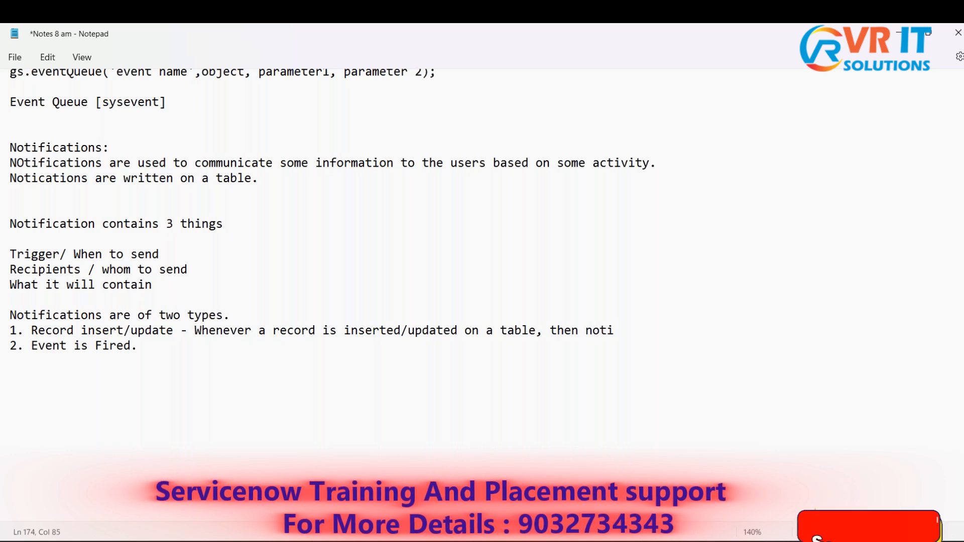
{"action": "type", "text": "fications"}
{"action": "key", "text": "BackSpace"}
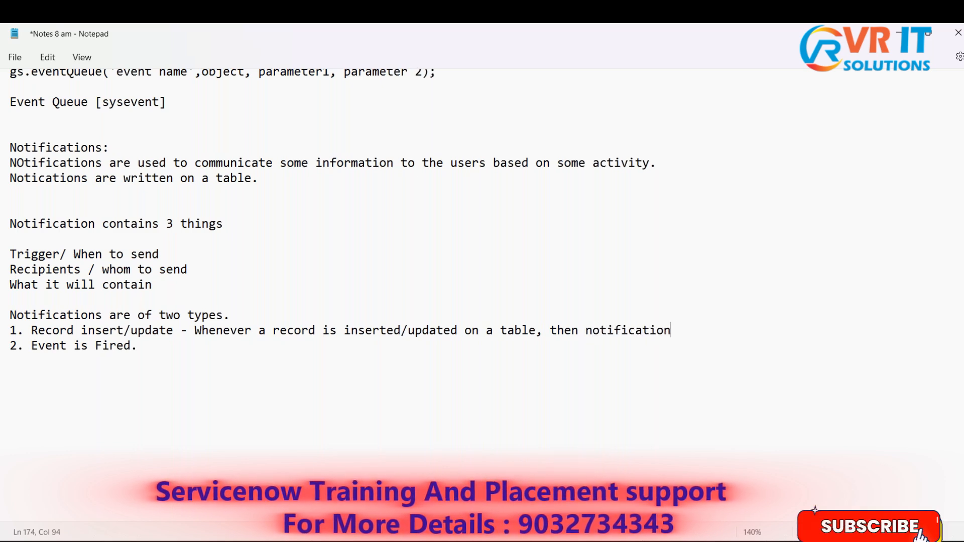
{"action": "type", "text": "triggers."}
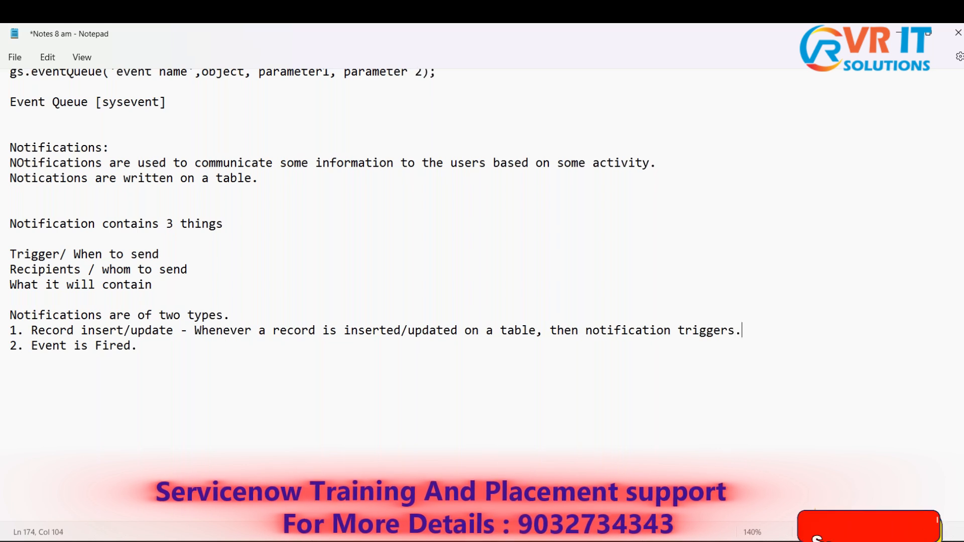
- Highlight the insert/update condition in item 1 and its type name "Record insert/update" for review
{"action": "left_click", "coordinate": [196, 330]}
{"action": "key", "text": "shift+Home"}
{"action": "left_click", "coordinate": [536, 330], "text": "shift"}
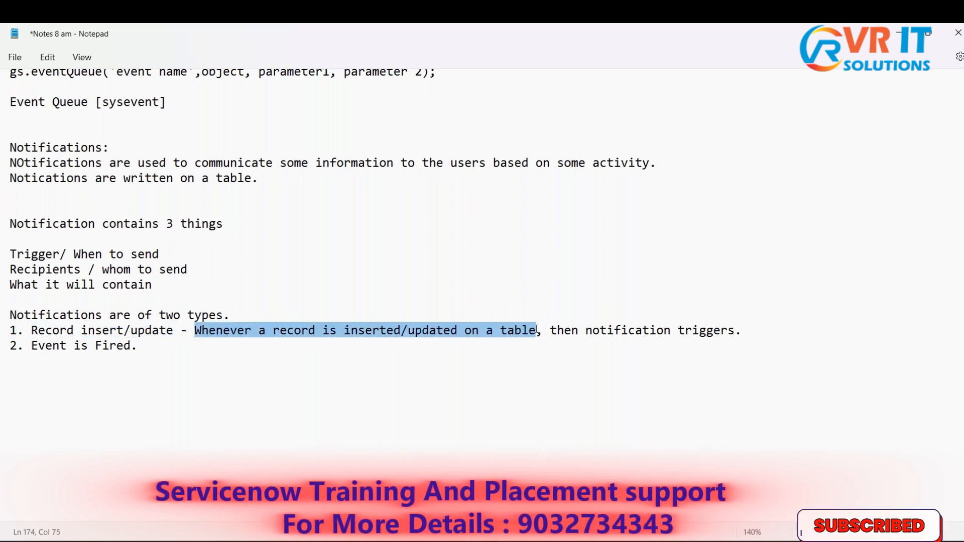
{"action": "left_click_drag", "start_coordinate": [30, 330], "coordinate": [172, 330]}
- Replace the full stop after "Event is Fired" in item 2 with " - Whenever an event is fired/triggered"
{"action": "left_click", "coordinate": [187, 352]}
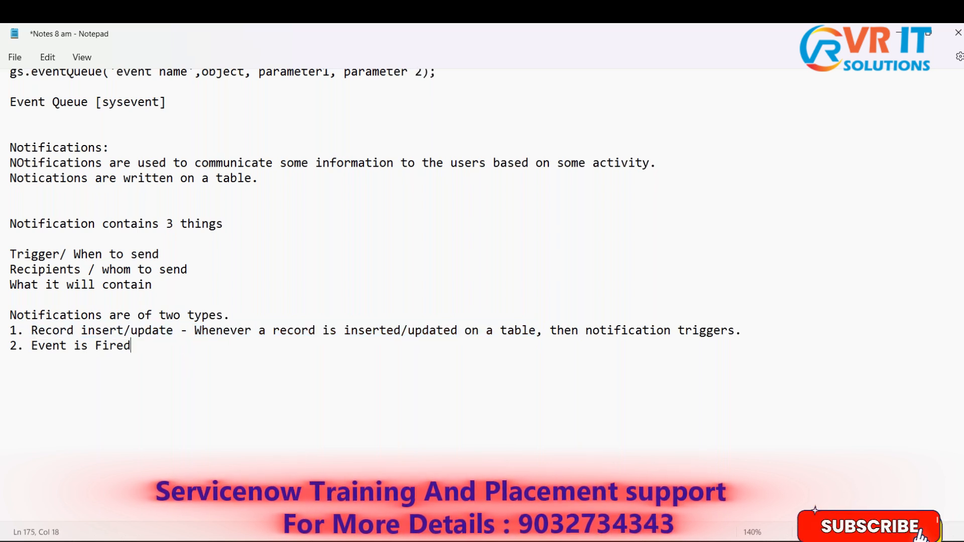
{"action": "type", "text": "-"}
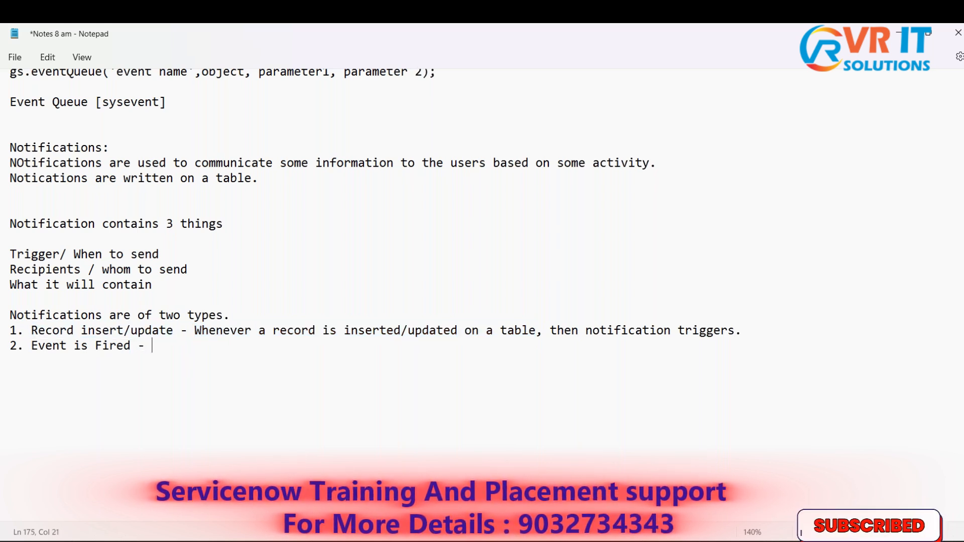
{"action": "type", "text": " Whenever"}
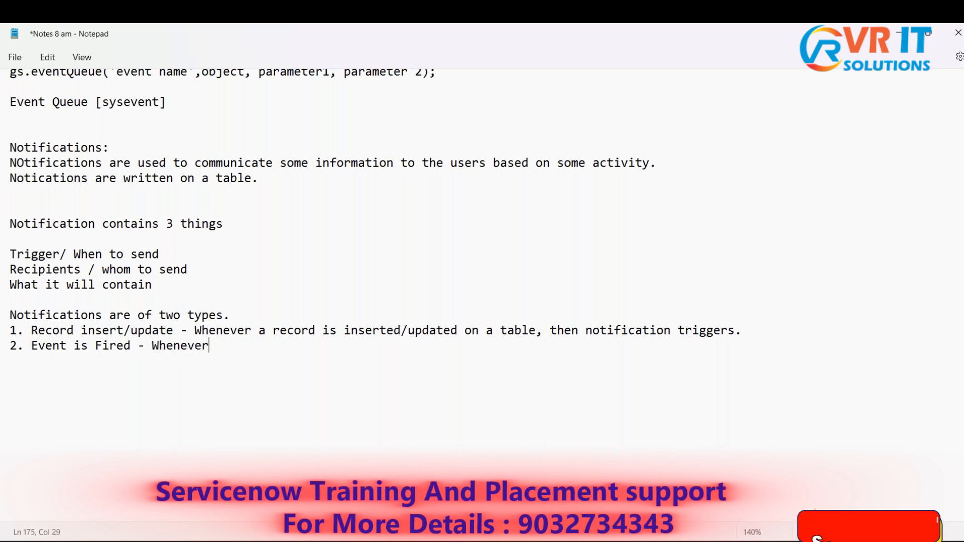
{"action": "type", "text": " an event"}
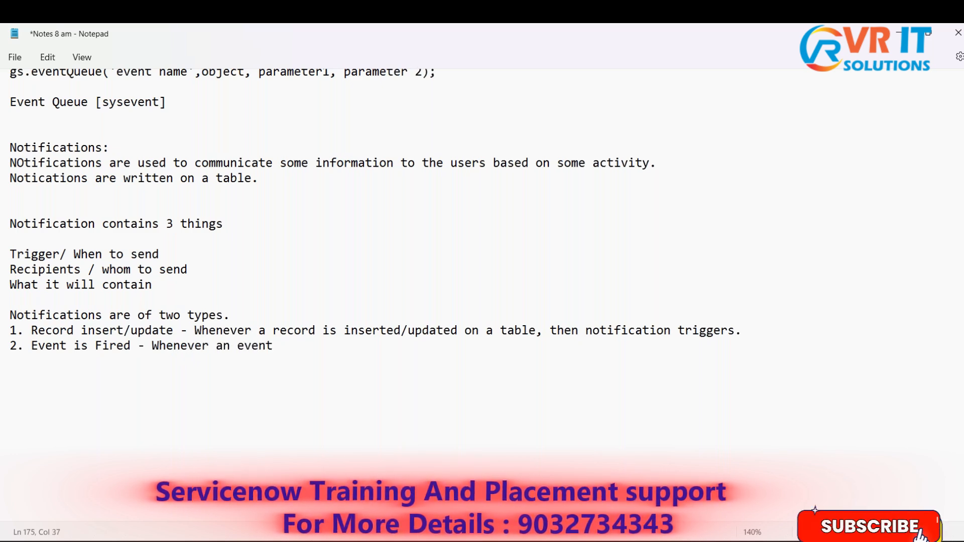
{"action": "type", "text": " is"}
{"action": "key", "text": "BackSpace"}
{"action": "type", "text": "is "}
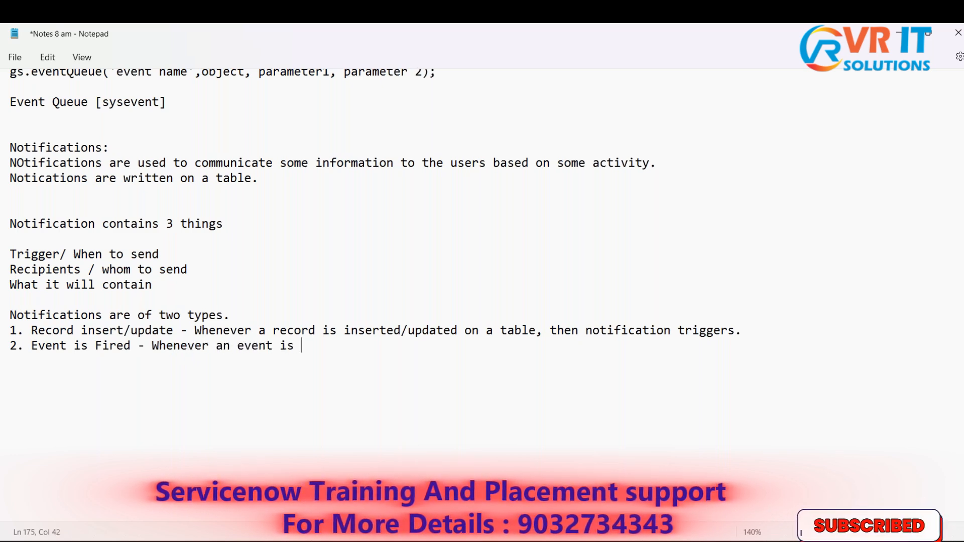
{"action": "type", "text": "fired"}
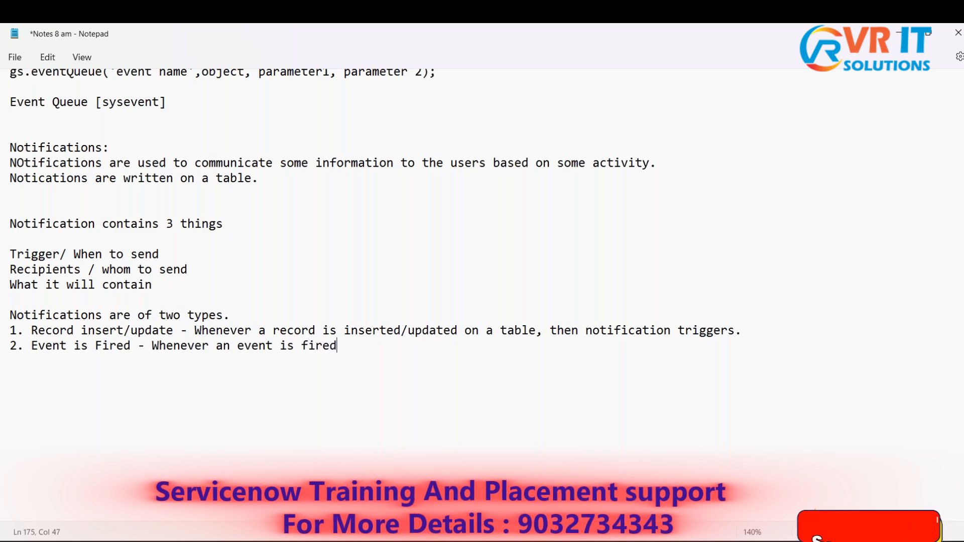
{"action": "key", "text": "BackSpace"}
{"action": "key", "text": "BackSpace"}
{"action": "key", "text": "BackSpace"}
{"action": "key", "text": "BackSpace"}
{"action": "key", "text": "BackSpace"}
{"action": "type", "text": "fir"}
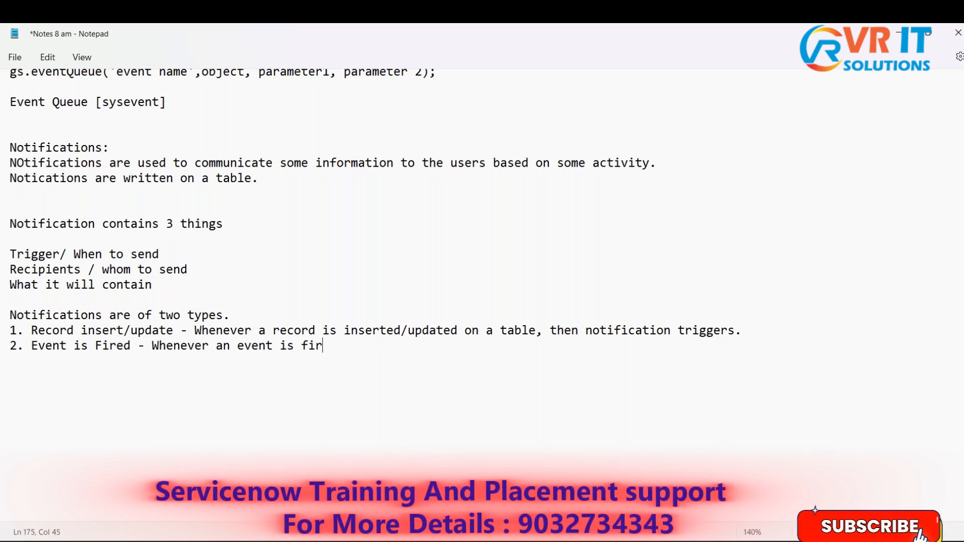
{"action": "type", "text": "ed/triggered"}
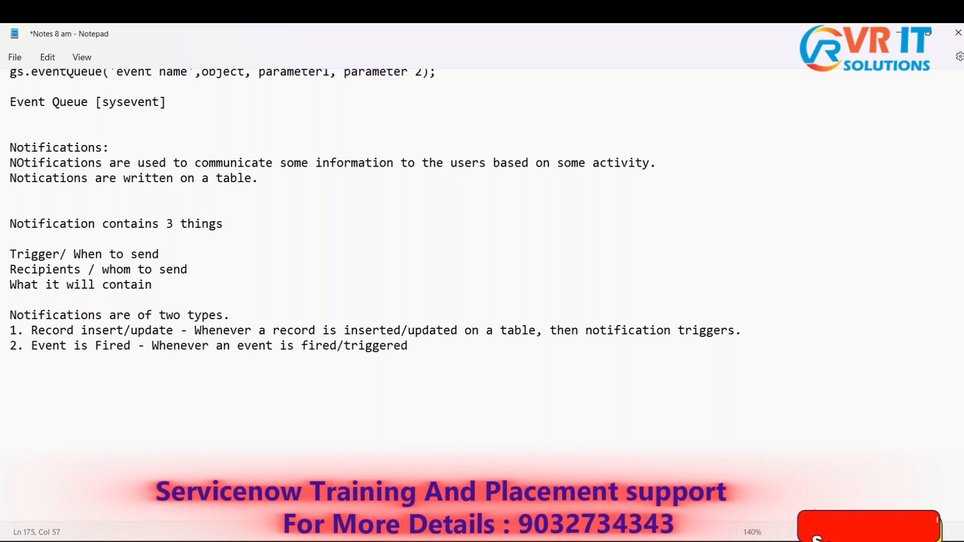
{"action": "type", "text": " then"}
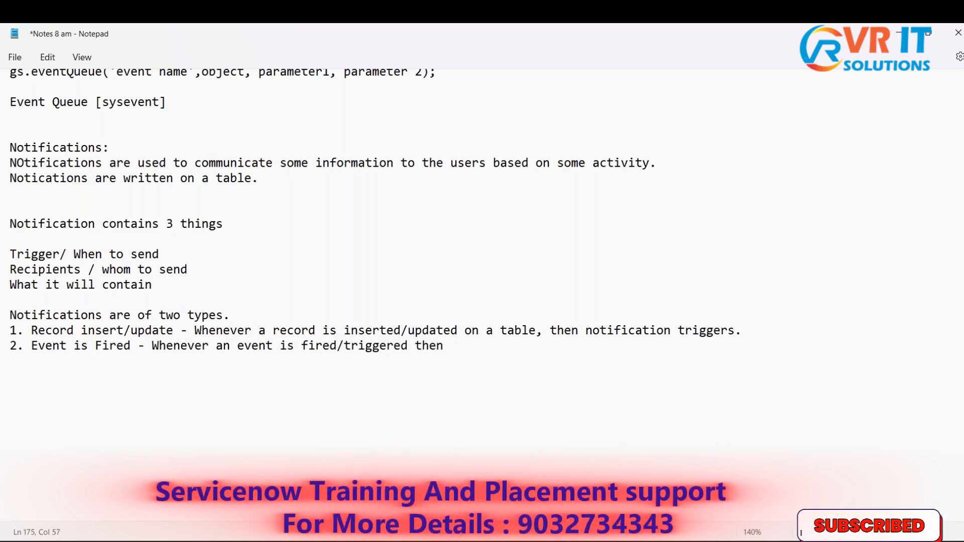
{"action": "type", "text": ","}
- Complete the explanation of item 2 with ", then notification is sent."
{"action": "key", "text": "Right"}
{"action": "key", "text": "Right"}
{"action": "key", "text": "Right"}
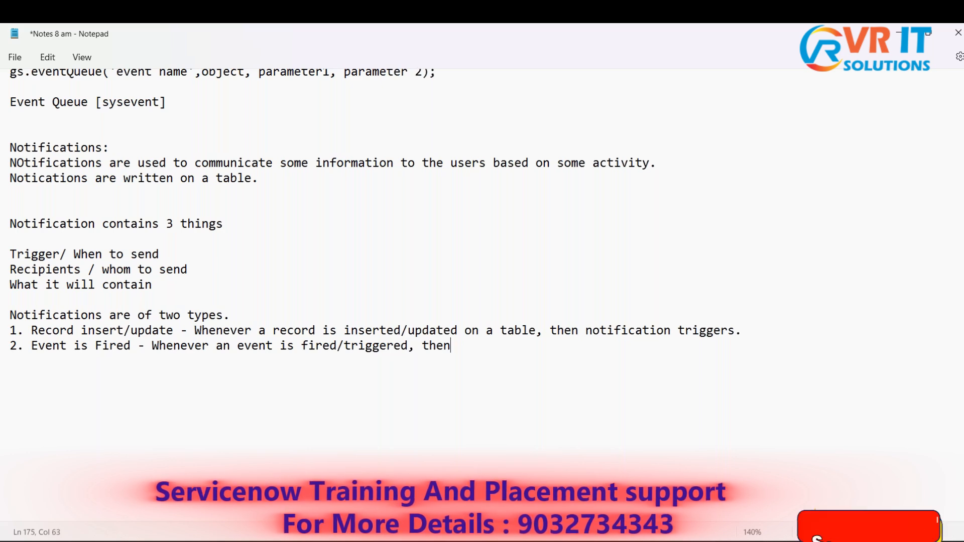
{"action": "type", "text": "not"}
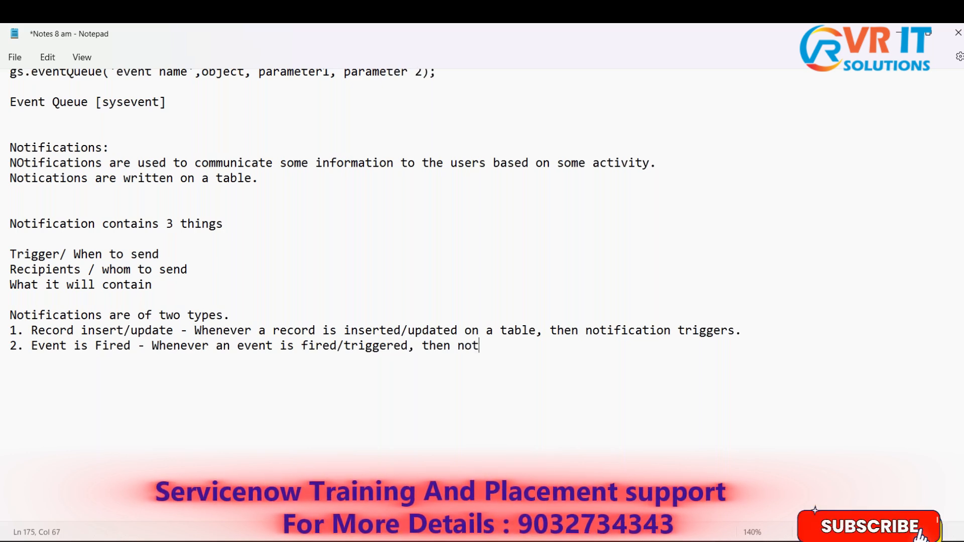
{"action": "type", "text": "ificat"}
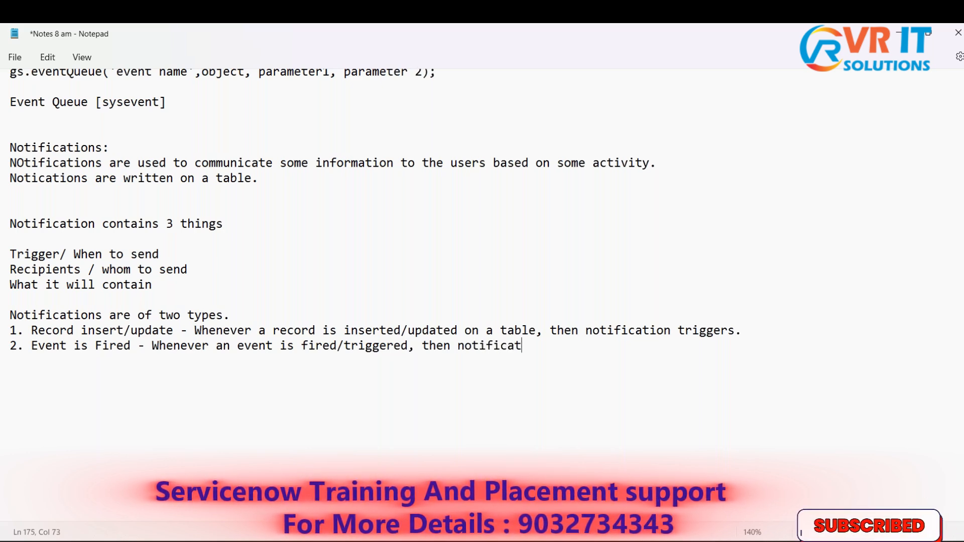
{"action": "type", "text": "ion is "}
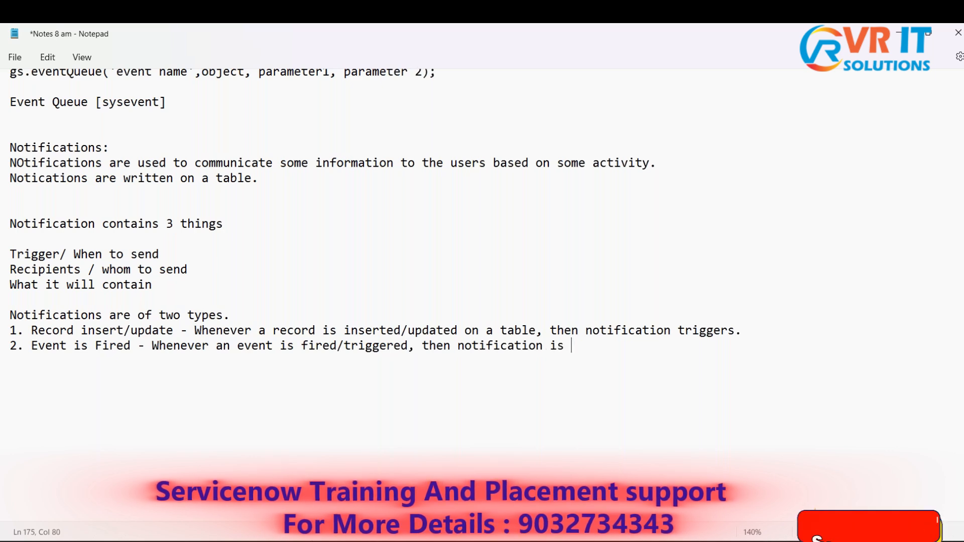
{"action": "type", "text": "sent."}
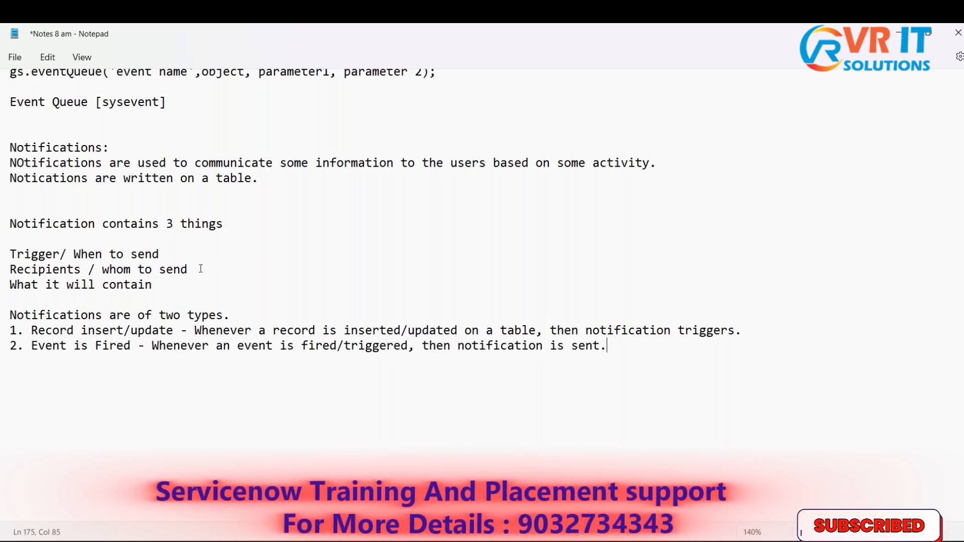
- Switch to ServiceNow and review the "Incident Closed" notification's general fields and its Send when setting
{"action": "key", "text": "alt+Tab"}
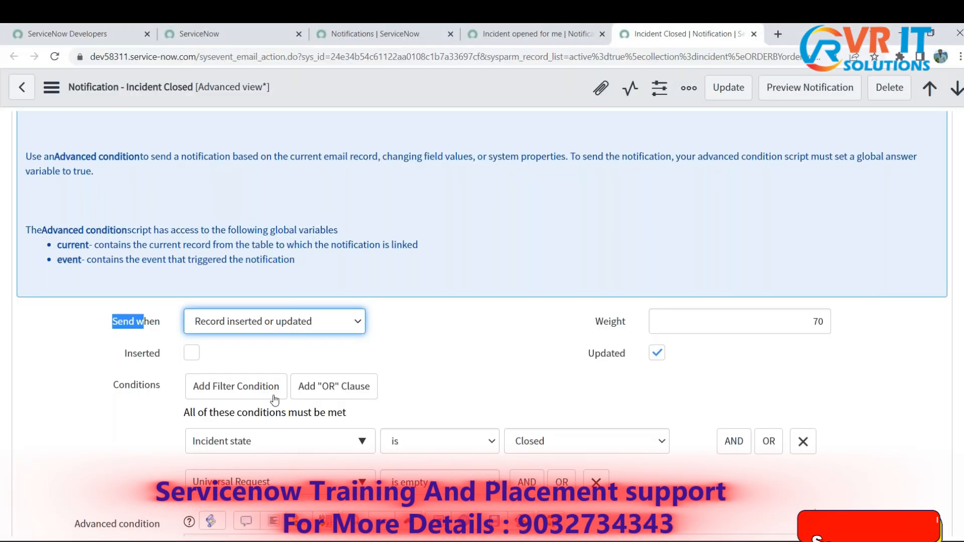
{"action": "scroll", "coordinate": [306, 372], "scroll_direction": "up", "scroll_amount": 10}
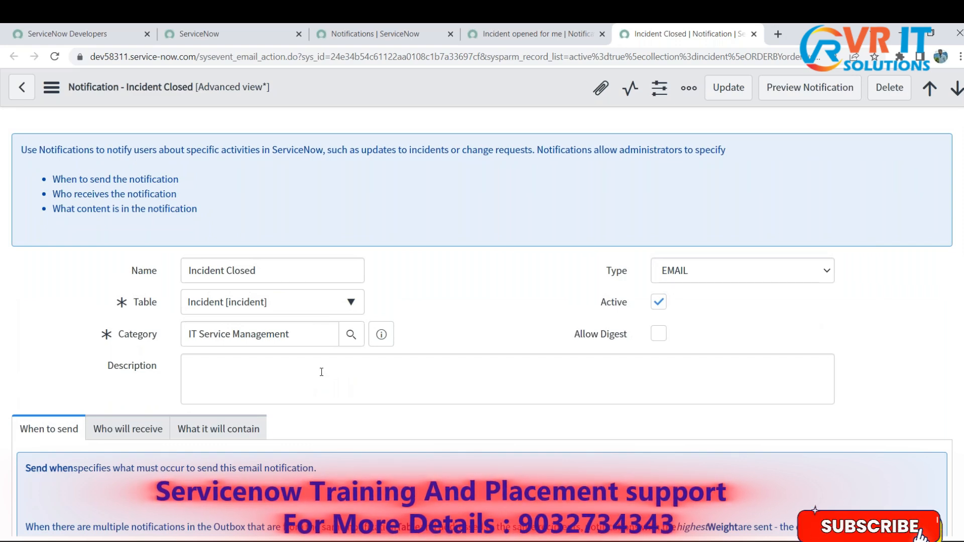
{"action": "scroll", "coordinate": [321, 371], "scroll_direction": "down", "scroll_amount": 10}
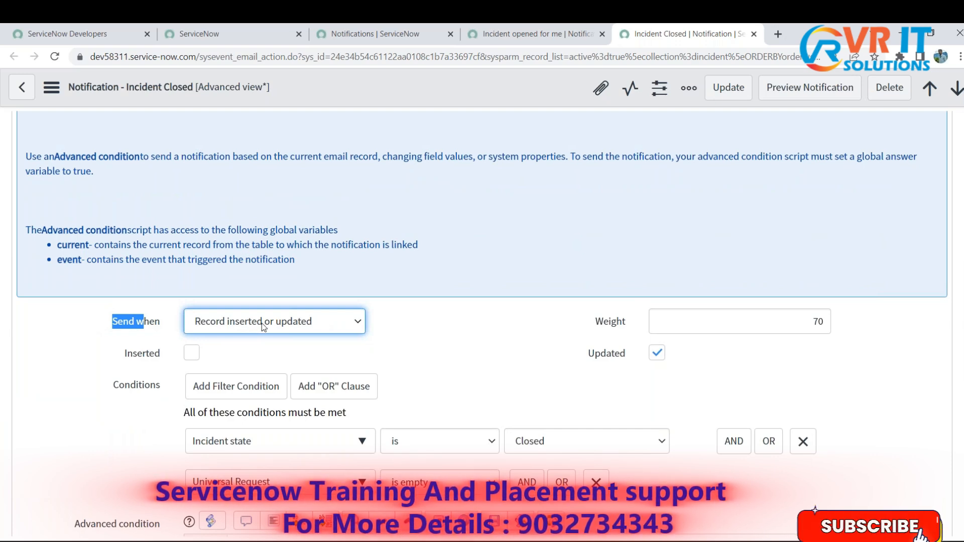
- Return to the main ServiceNow page and filter the application navigator for "my tables"
{"action": "left_click", "coordinate": [400, 27]}
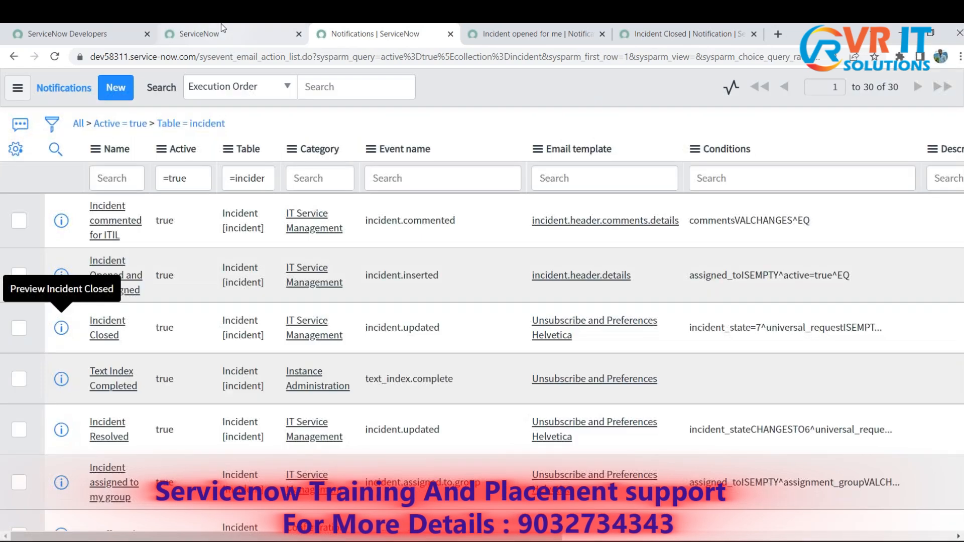
{"action": "left_click", "coordinate": [222, 28]}
{"action": "scroll", "coordinate": [198, 362], "scroll_direction": "down", "scroll_amount": 5}
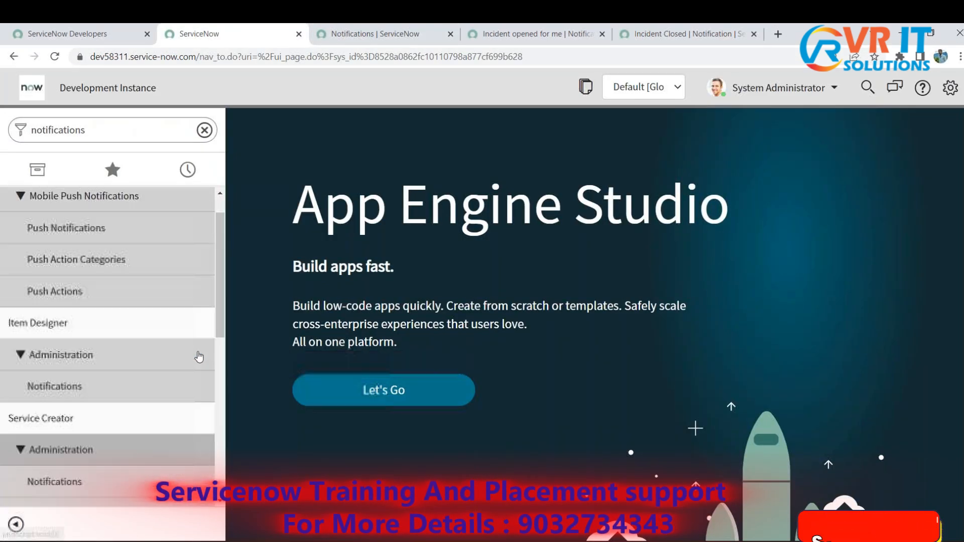
{"action": "left_click", "coordinate": [134, 120]}
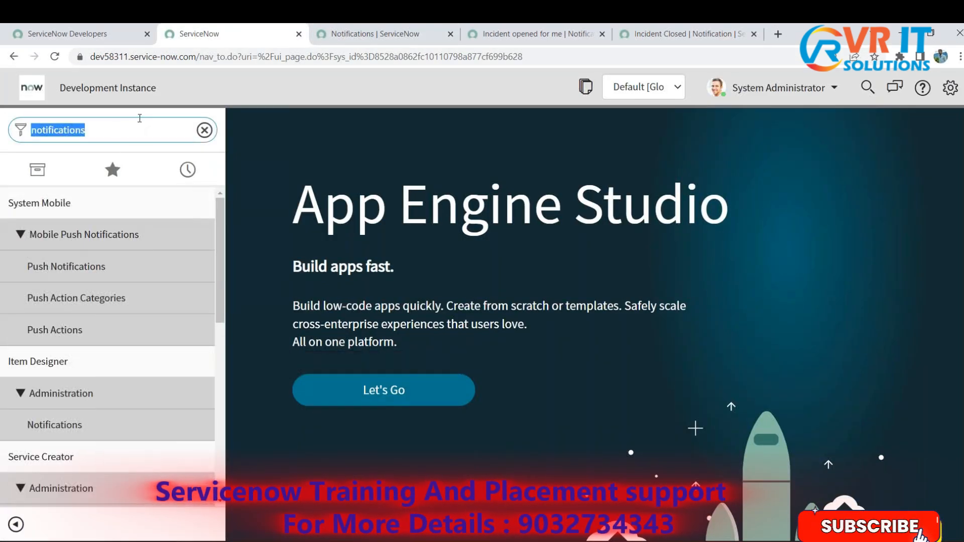
{"action": "key", "text": "BackSpace"}
{"action": "type", "text": "my t"}
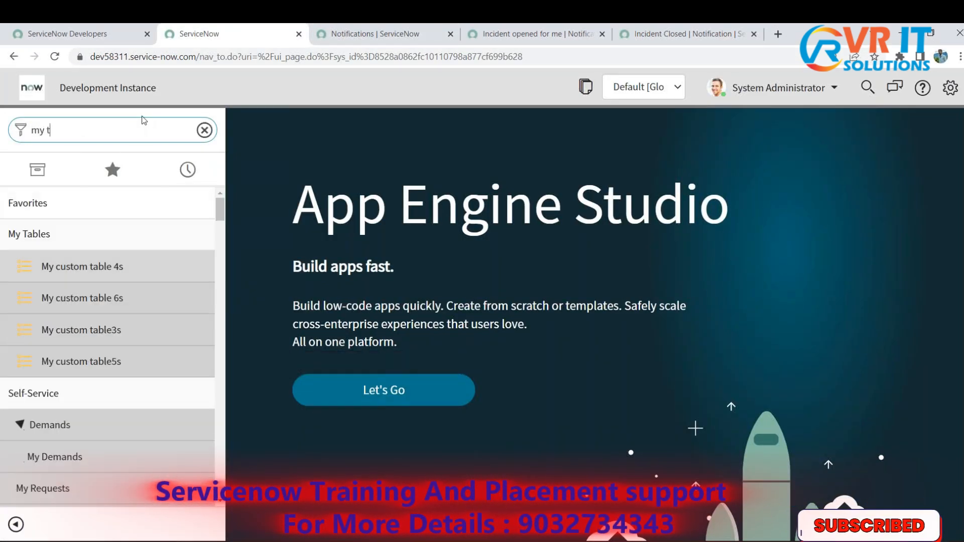
{"action": "type", "text": "ables"}
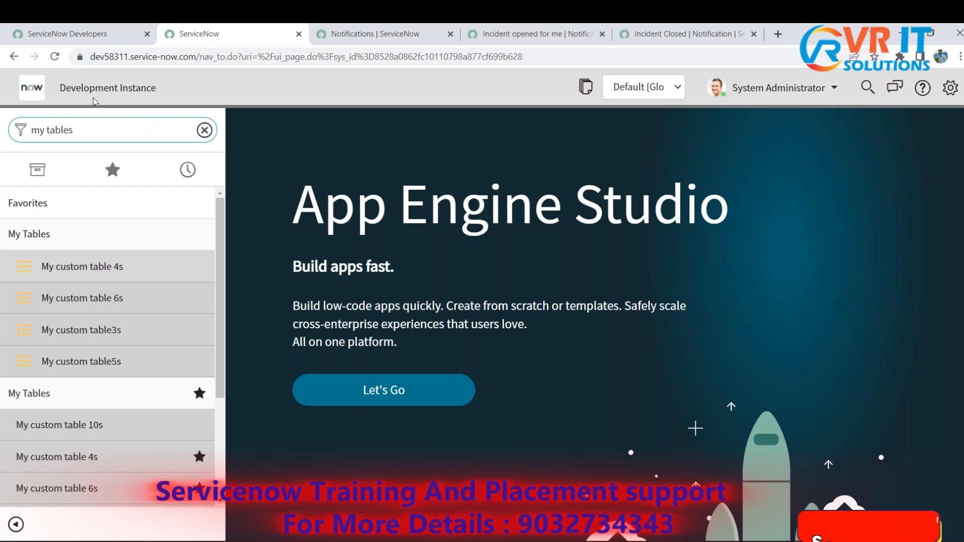
- Open the My custom table 4s list in a separate browser tab and start a new record
{"action": "left_click", "coordinate": [95, 266]}
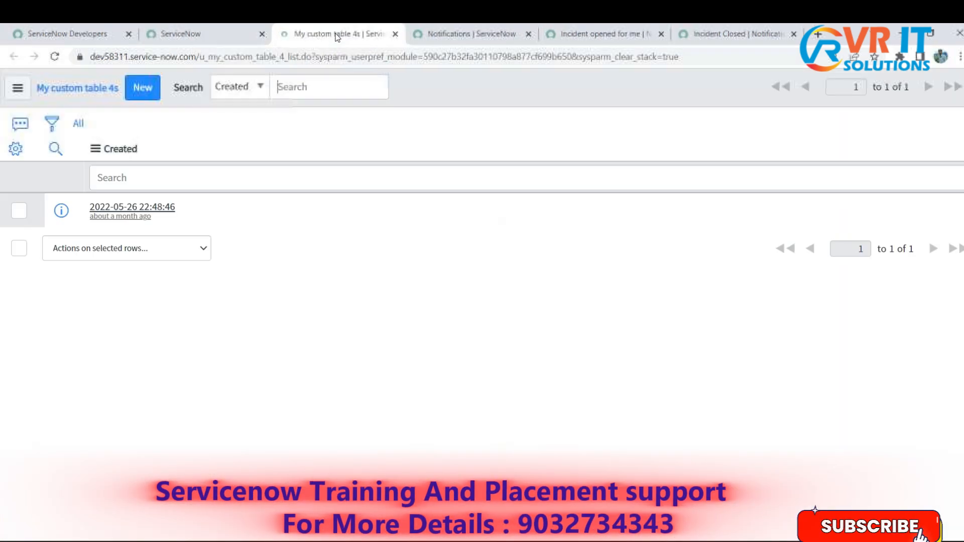
{"action": "left_click", "coordinate": [144, 90]}
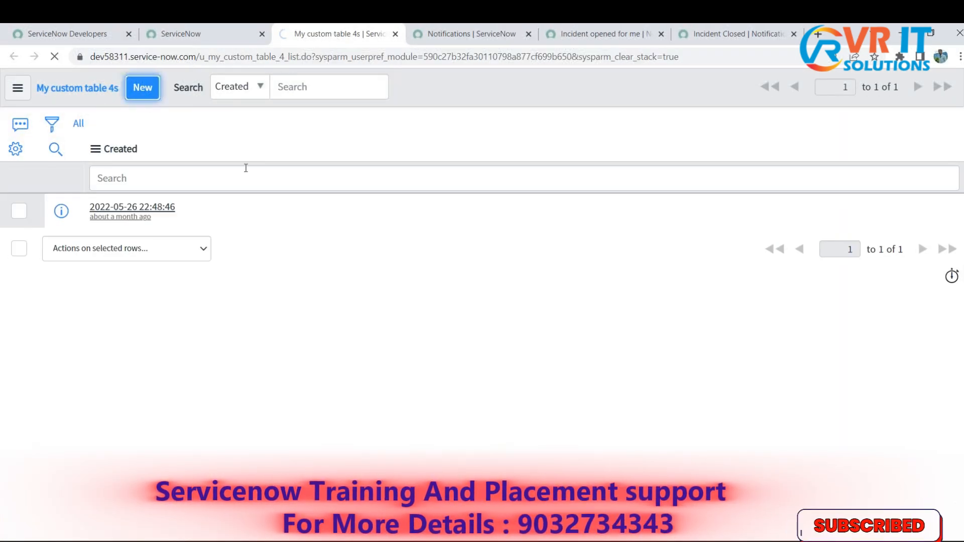
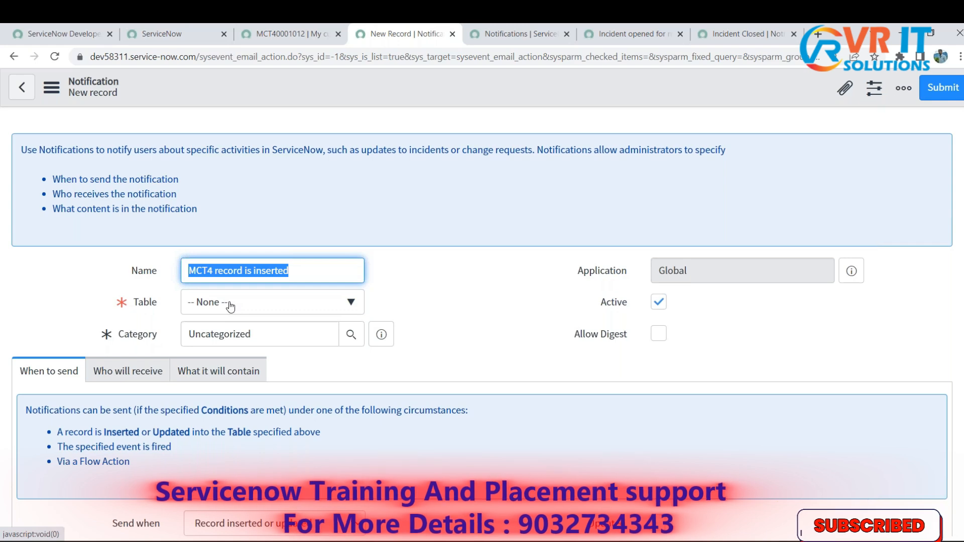
- Set the new notification's table to My custom table 4 and check it against the open custom table record
{"action": "left_click", "coordinate": [229, 305]}
{"action": "type", "text": "my cus"}
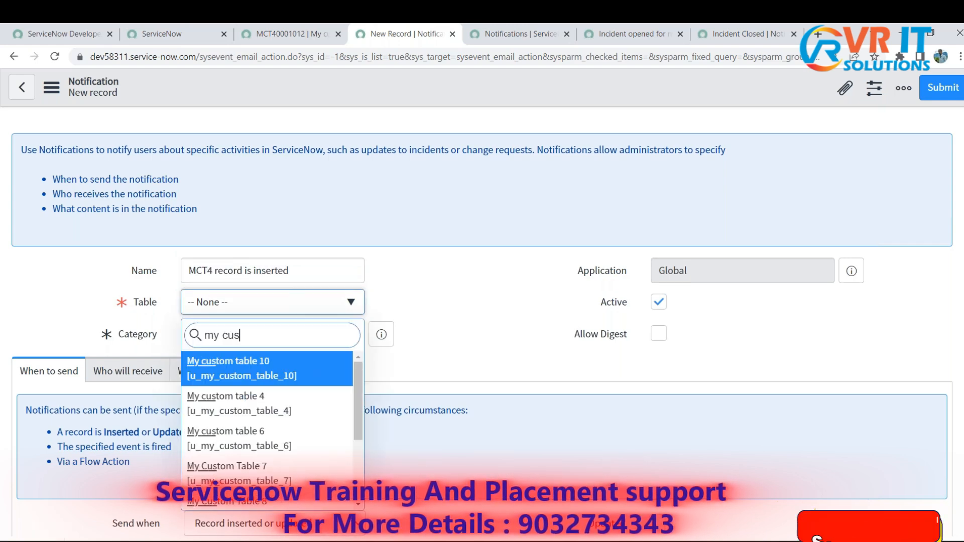
{"action": "type", "text": "tom table"}
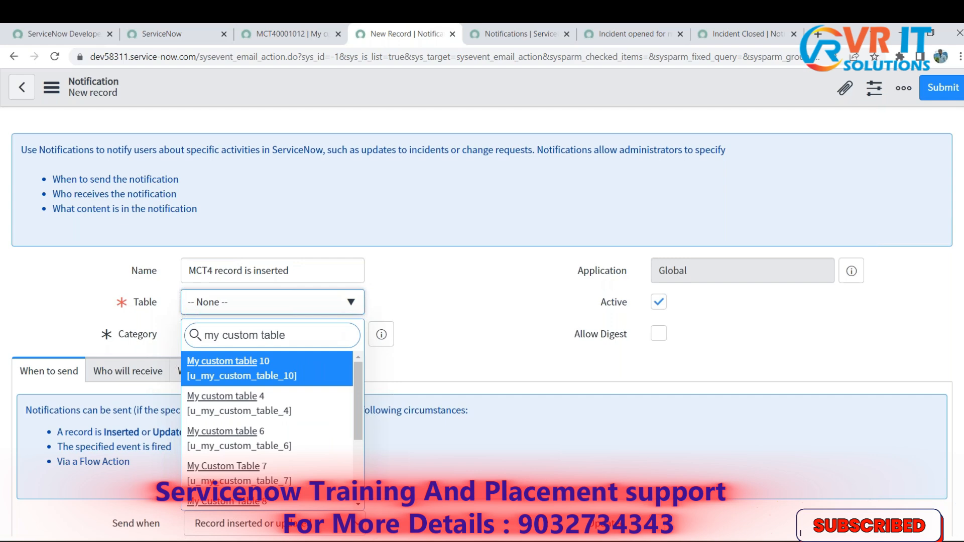
{"action": "key", "text": "Down"}
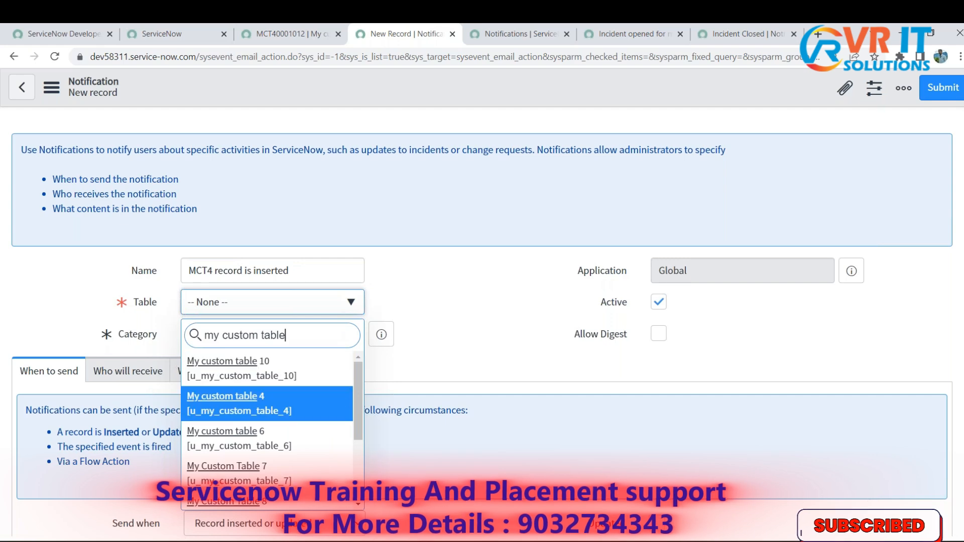
{"action": "key", "text": "Return"}
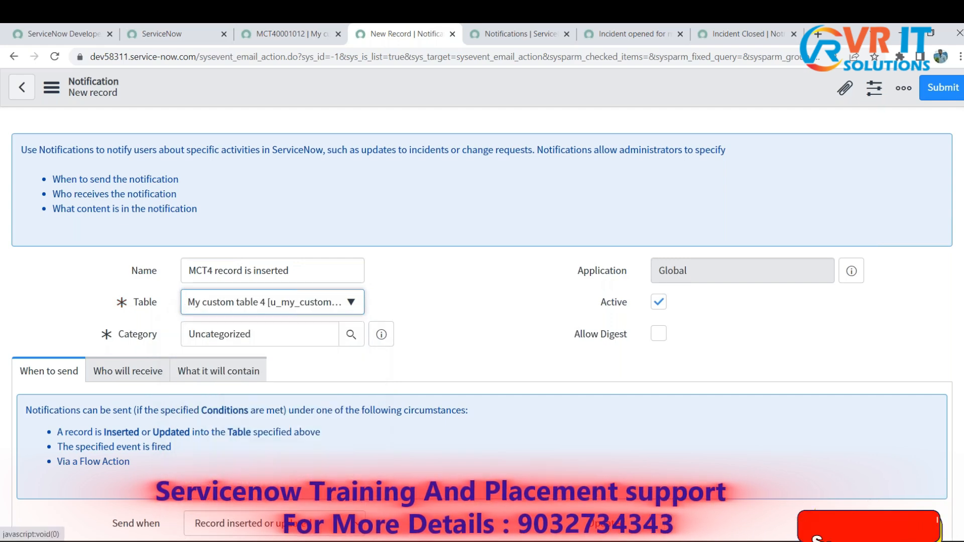
{"action": "left_click", "coordinate": [267, 25]}
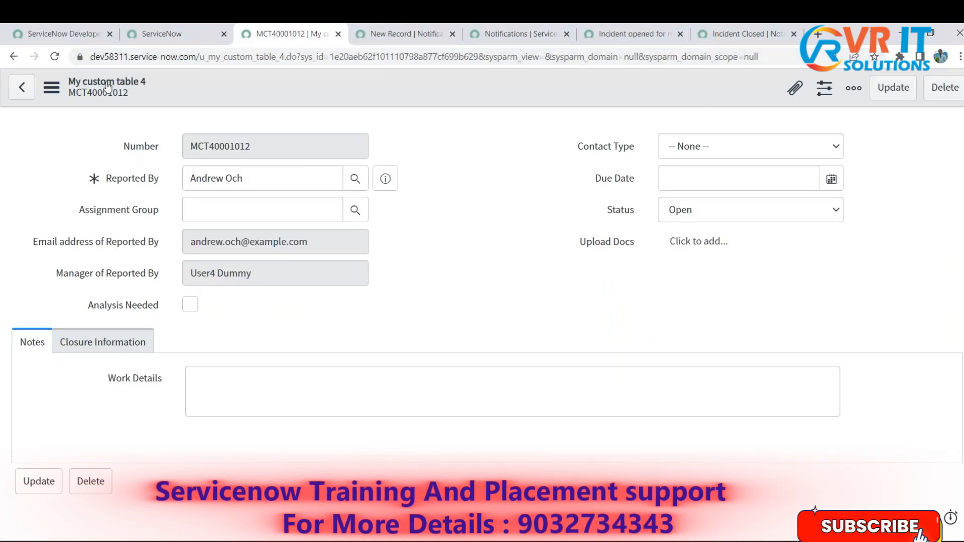
{"action": "left_click", "coordinate": [385, 40]}
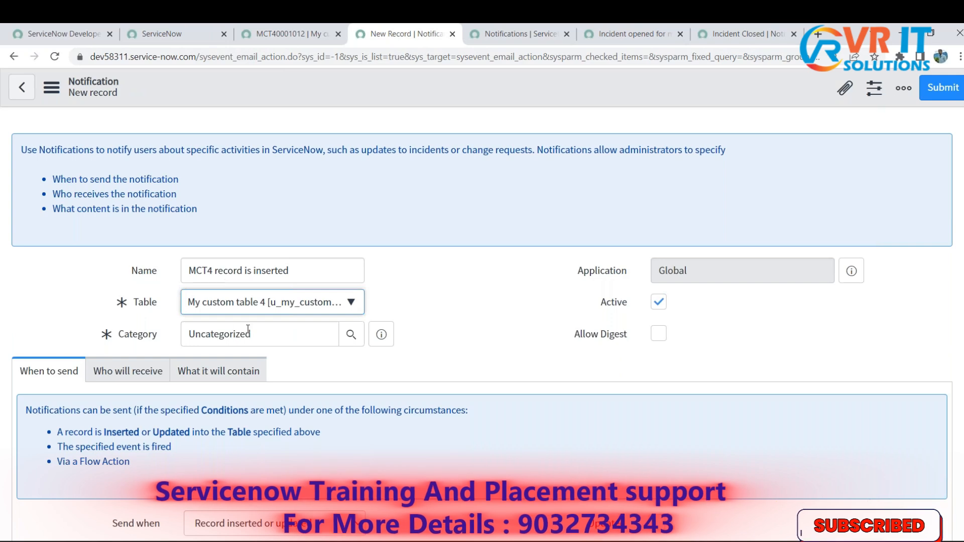
- Enable the Inserted option under When to send for the Record inserted or updated trigger
{"action": "scroll", "coordinate": [436, 308], "scroll_direction": "down", "scroll_amount": 4}
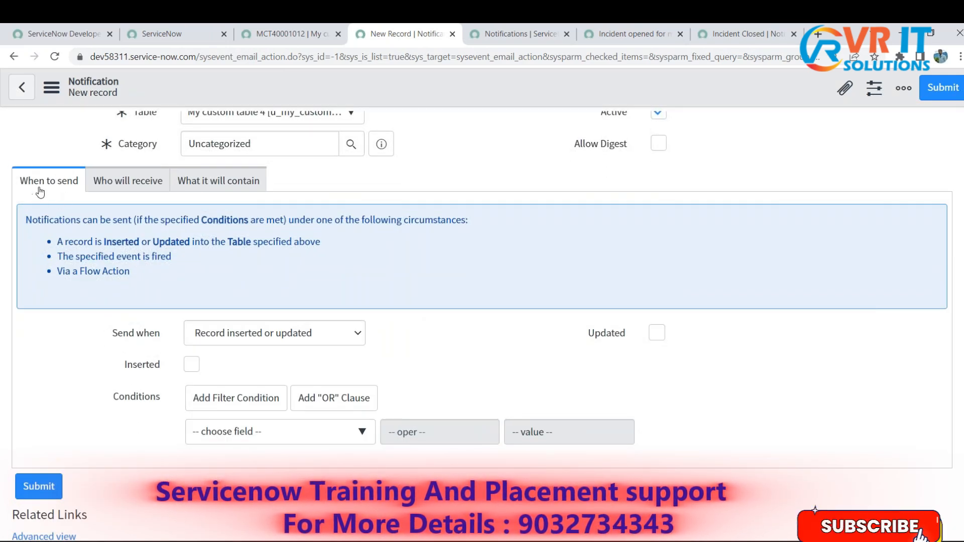
{"action": "key", "text": "ctrl+shift+Tab"}
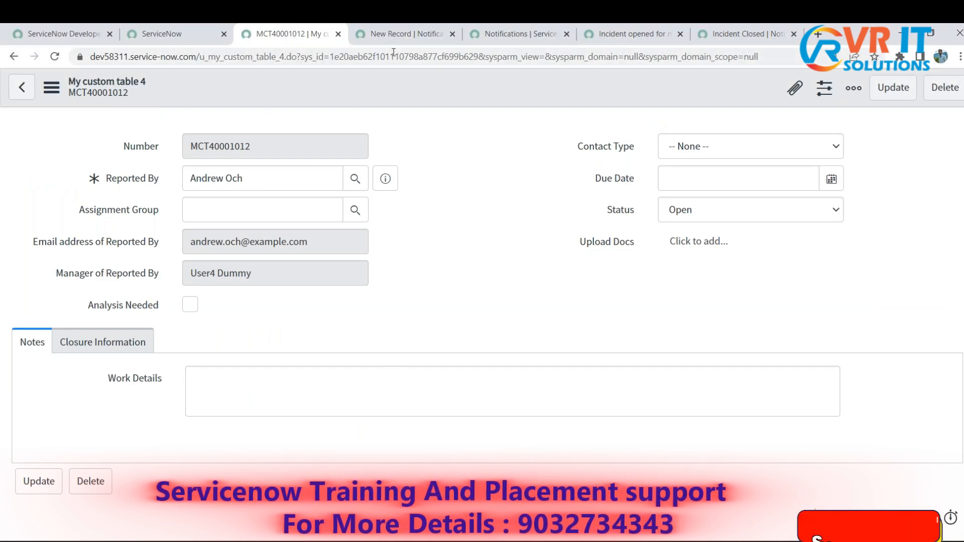
{"action": "left_click", "coordinate": [400, 37]}
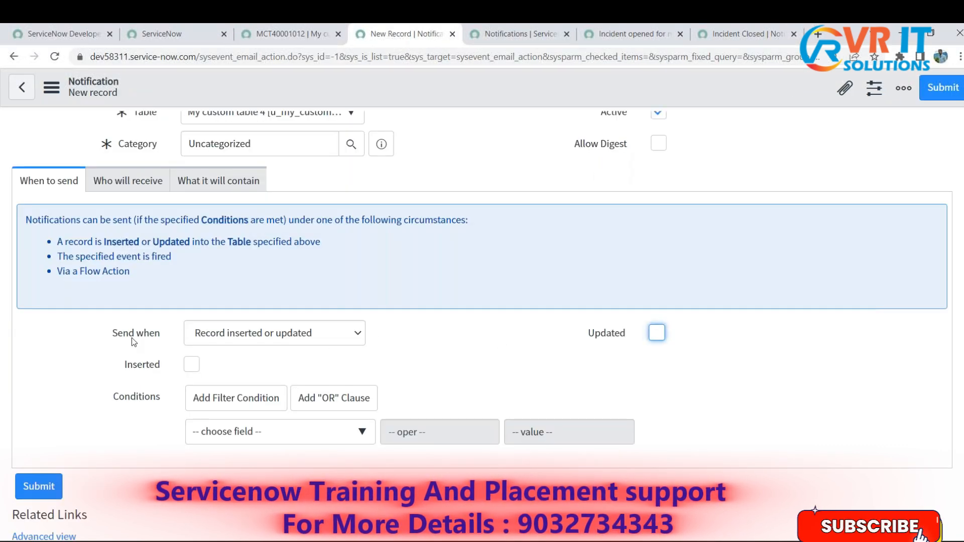
{"action": "left_click_drag", "start_coordinate": [110, 335], "coordinate": [258, 342]}
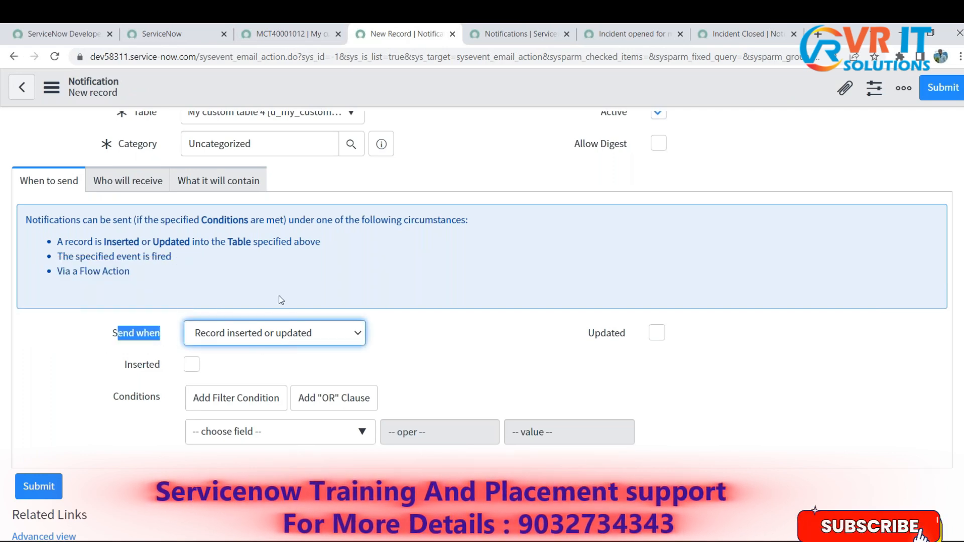
{"action": "left_click", "coordinate": [424, 345]}
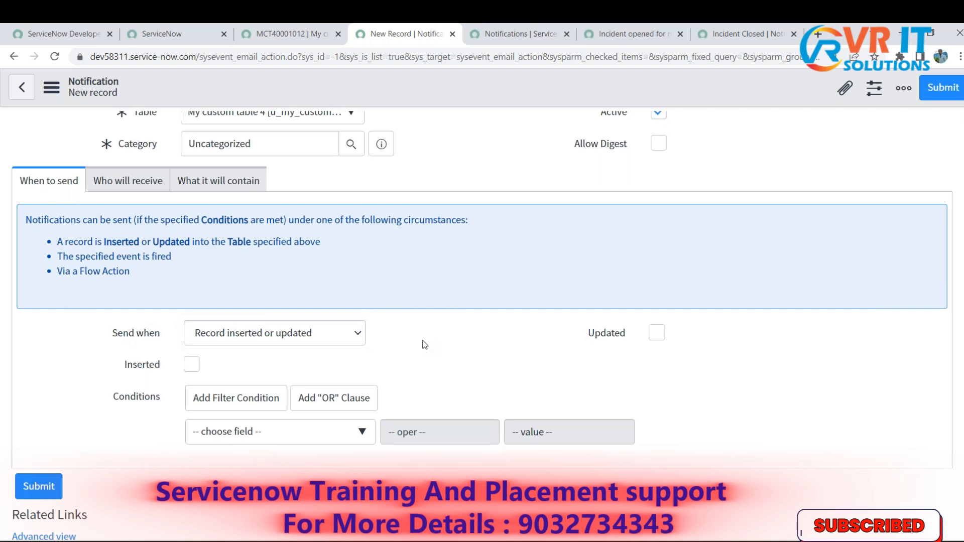
{"action": "left_click", "coordinate": [291, 34]}
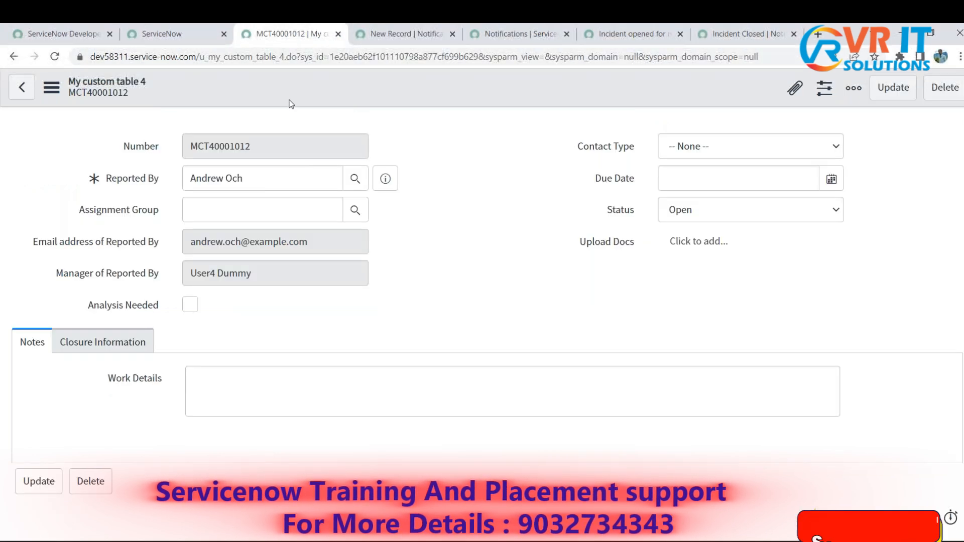
{"action": "left_click", "coordinate": [365, 34]}
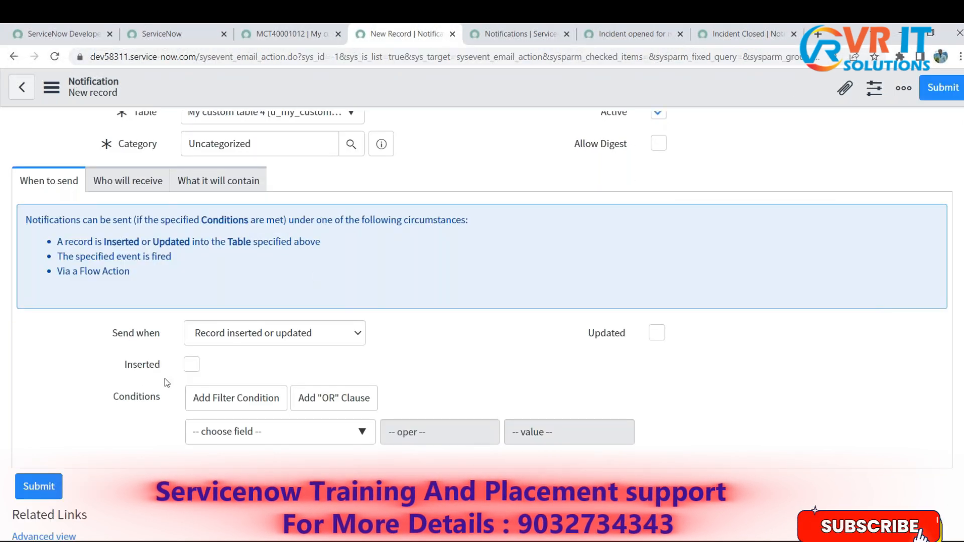
{"action": "left_click_drag", "start_coordinate": [124, 370], "coordinate": [164, 370]}
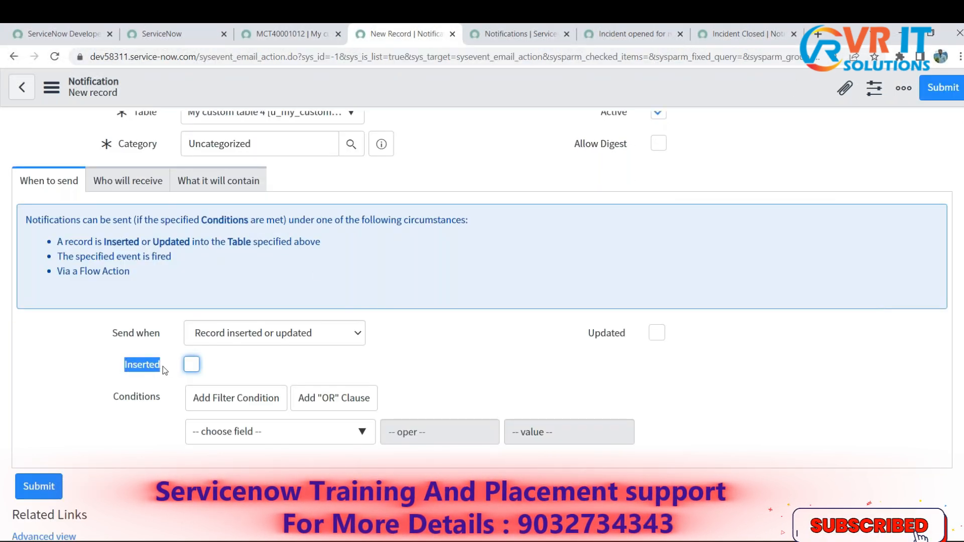
{"action": "left_click", "coordinate": [190, 369]}
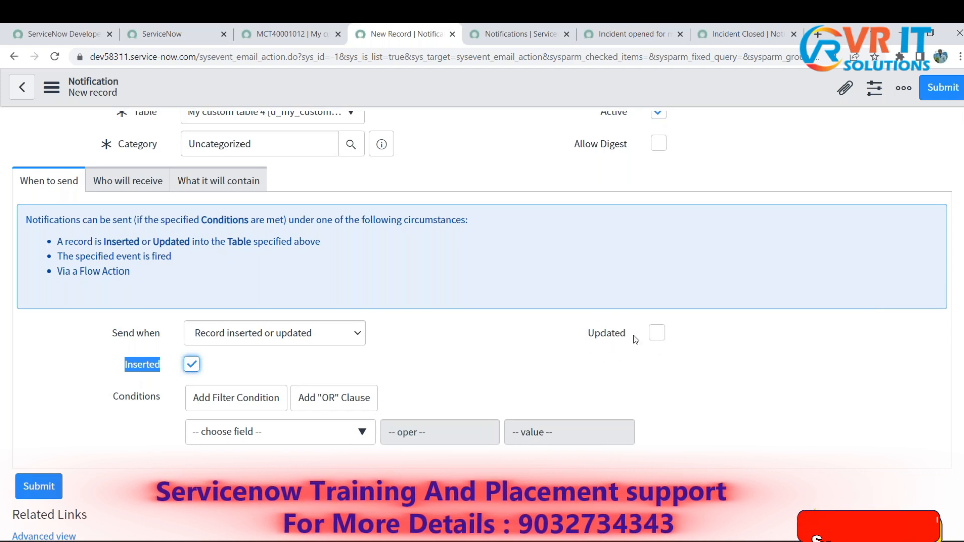
- Review the notification's Inserted option alongside the open My custom table 4 record
{"action": "left_click", "coordinate": [297, 34]}
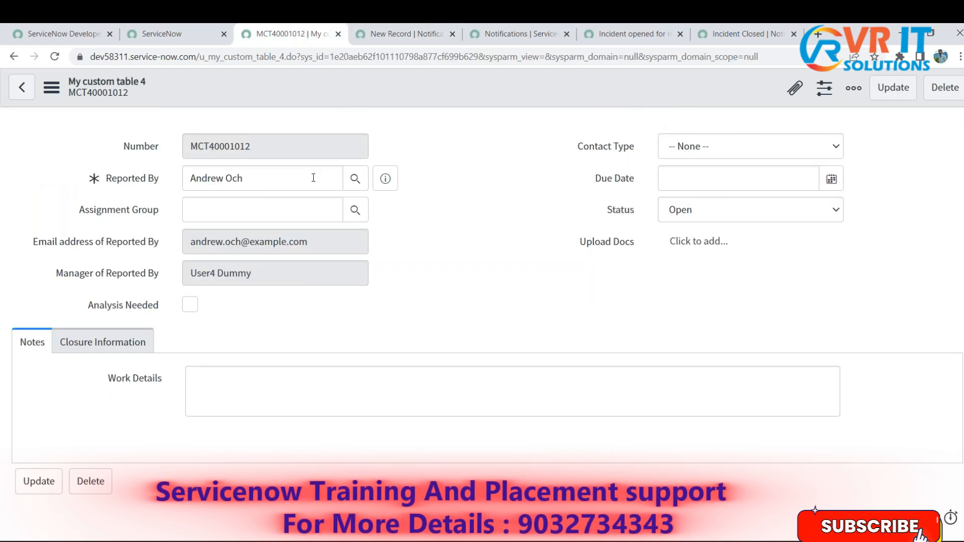
{"action": "left_click", "coordinate": [388, 31]}
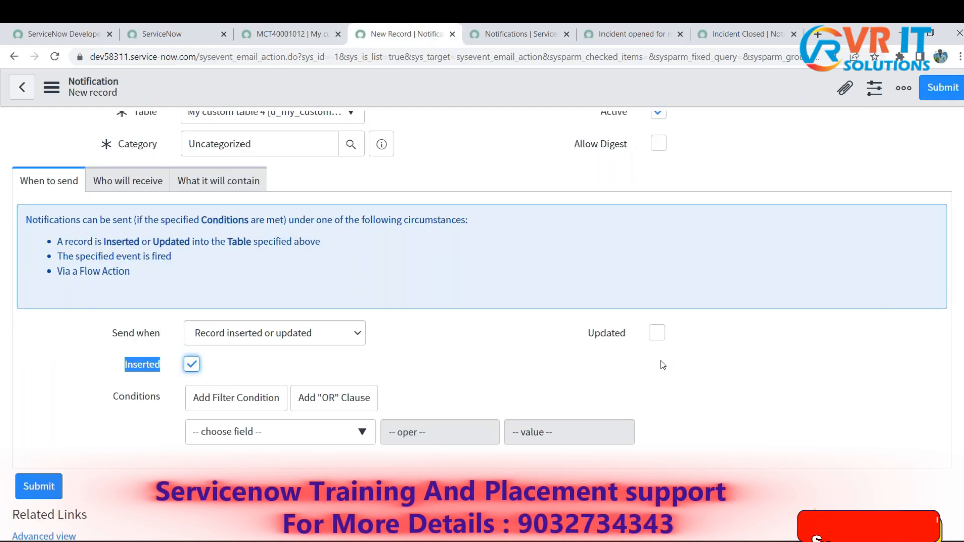
{"action": "left_click", "coordinate": [523, 362]}
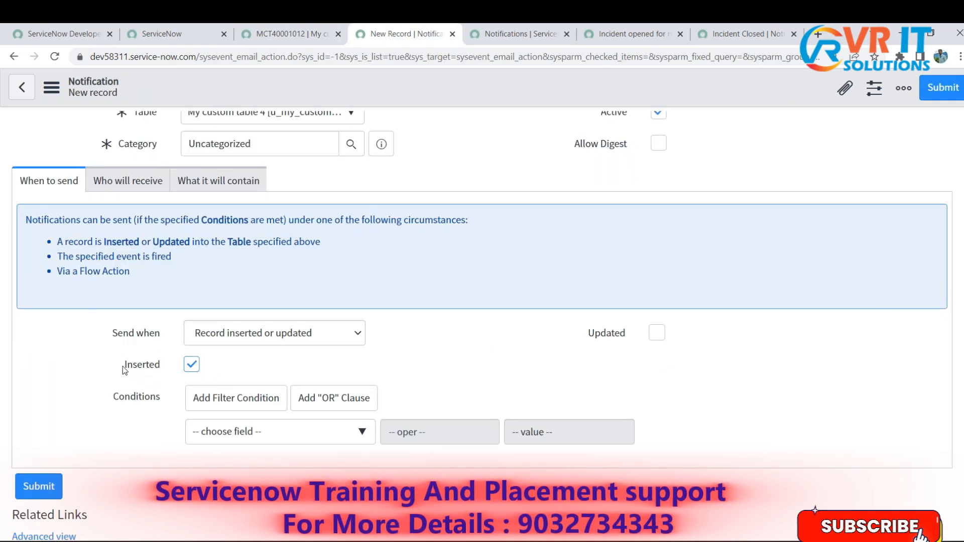
{"action": "left_click_drag", "start_coordinate": [163, 369], "coordinate": [226, 375]}
{"action": "left_click", "coordinate": [464, 363]}
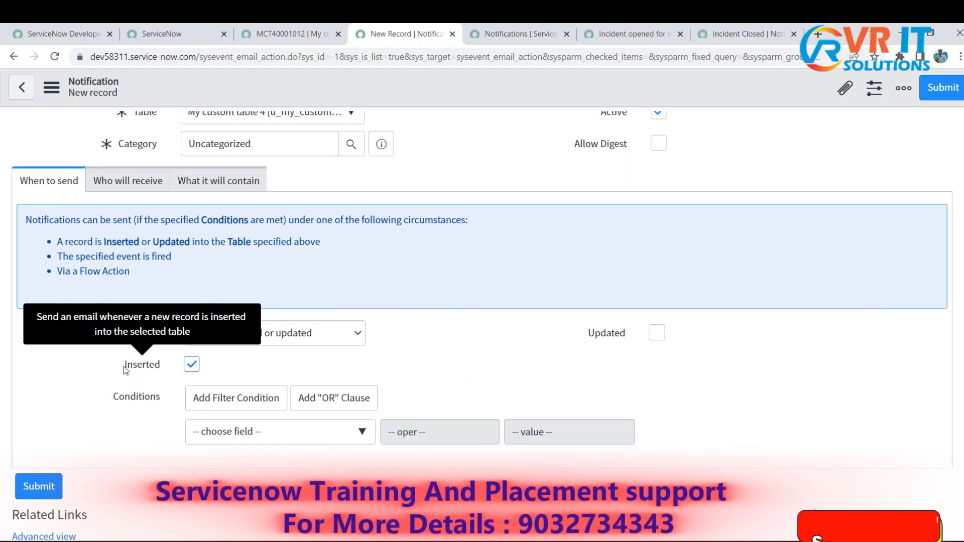
{"action": "left_click_drag", "start_coordinate": [123, 367], "coordinate": [167, 366]}
{"action": "left_click", "coordinate": [294, 25]}
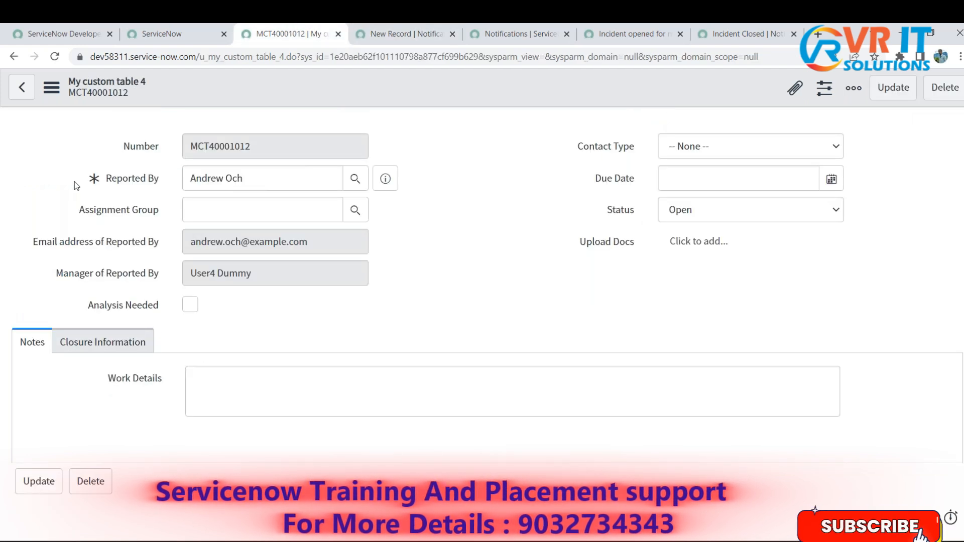
{"action": "left_click", "coordinate": [399, 27]}
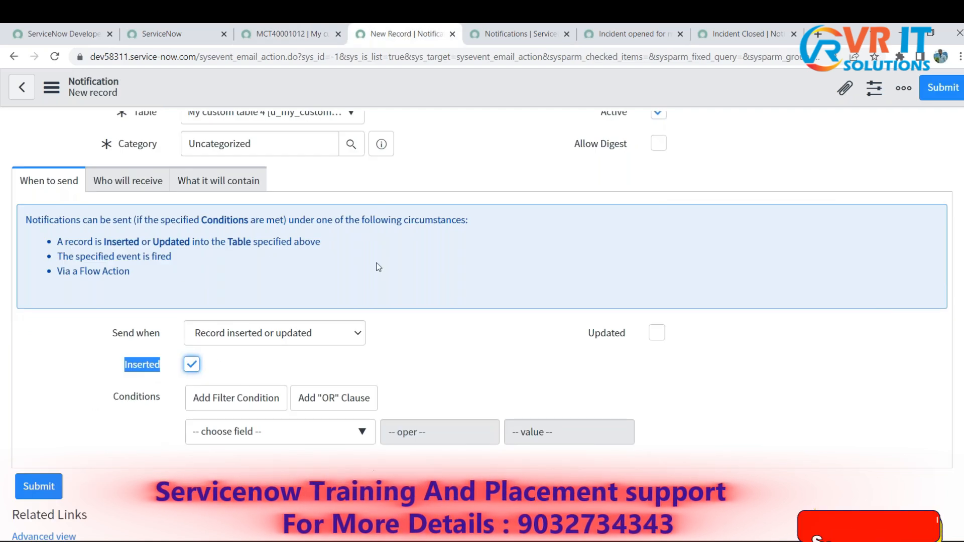
{"action": "left_click", "coordinate": [472, 346]}
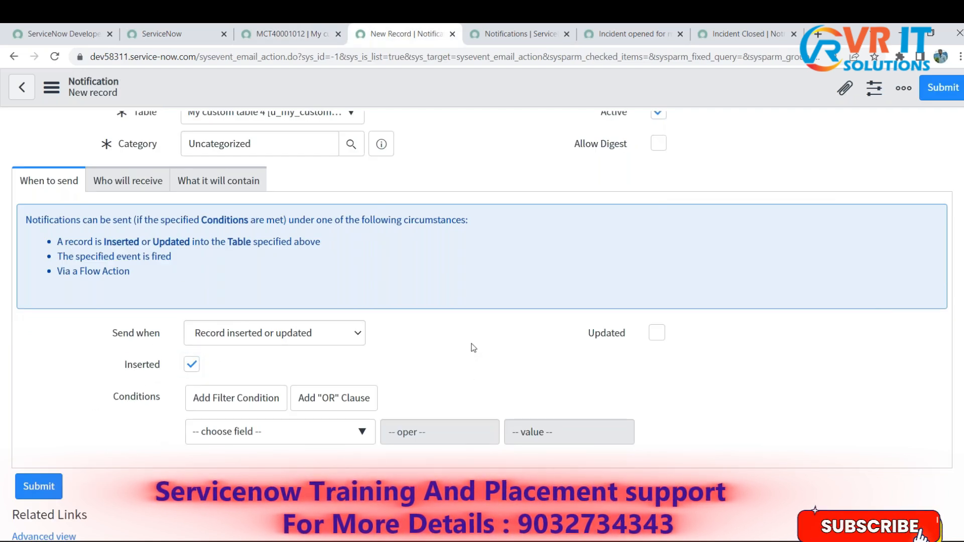
- Show the notification's Who will receive settings and examine the Reported By field on the custom table record
{"action": "left_click", "coordinate": [153, 182]}
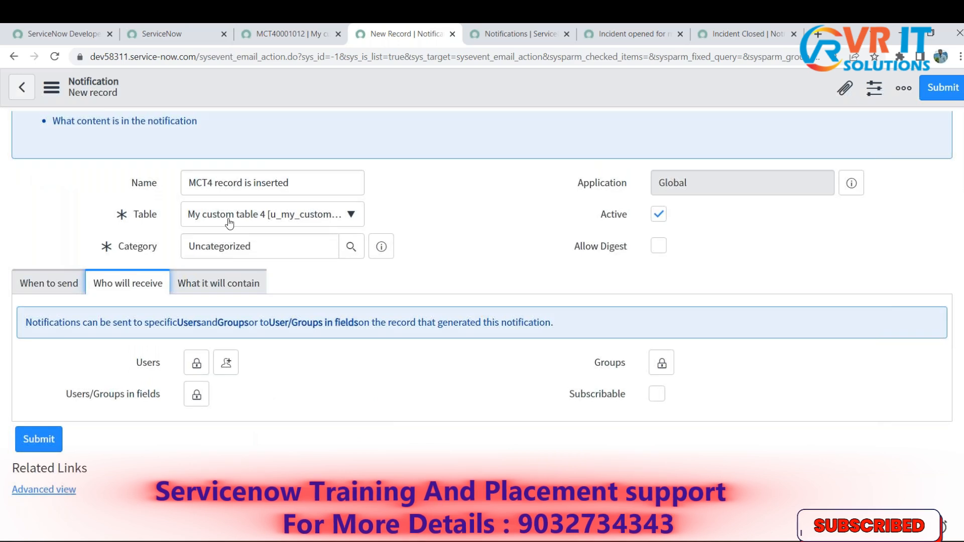
{"action": "left_click", "coordinate": [282, 34]}
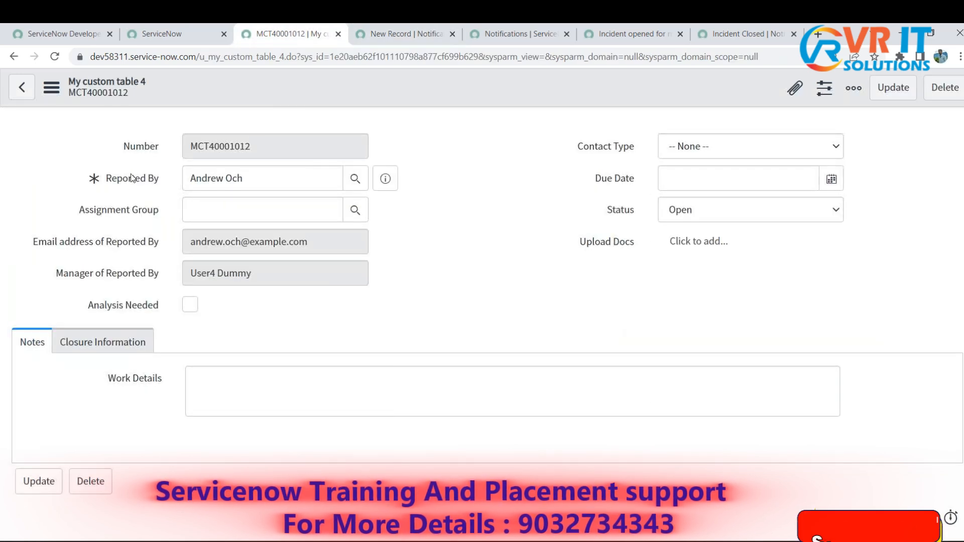
{"action": "left_click_drag", "start_coordinate": [106, 179], "coordinate": [154, 186]}
{"action": "triple_click", "coordinate": [251, 176]}
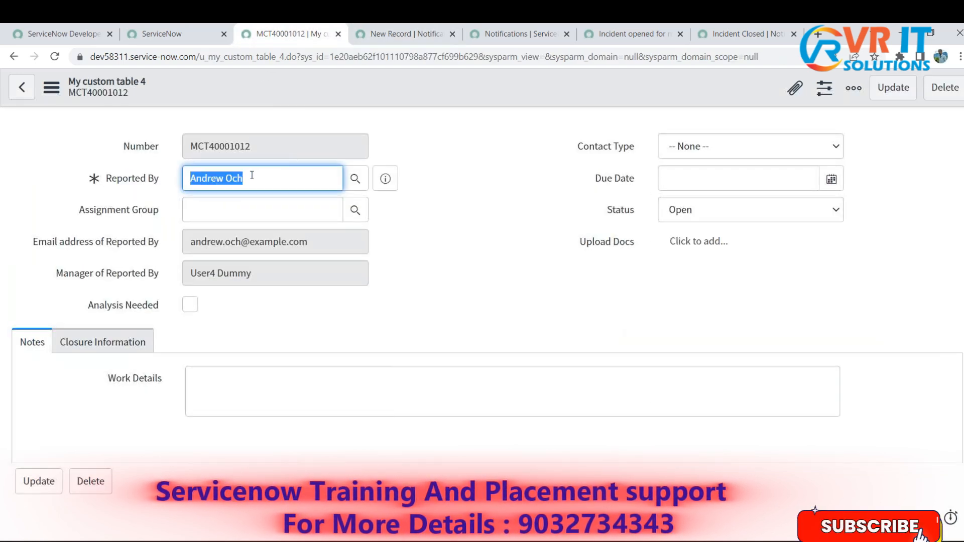
{"action": "left_click", "coordinate": [261, 176]}
{"action": "left_click_drag", "start_coordinate": [261, 176], "coordinate": [196, 179]}
{"action": "left_click_drag", "start_coordinate": [103, 179], "coordinate": [159, 185]}
{"action": "left_click", "coordinate": [159, 184]}
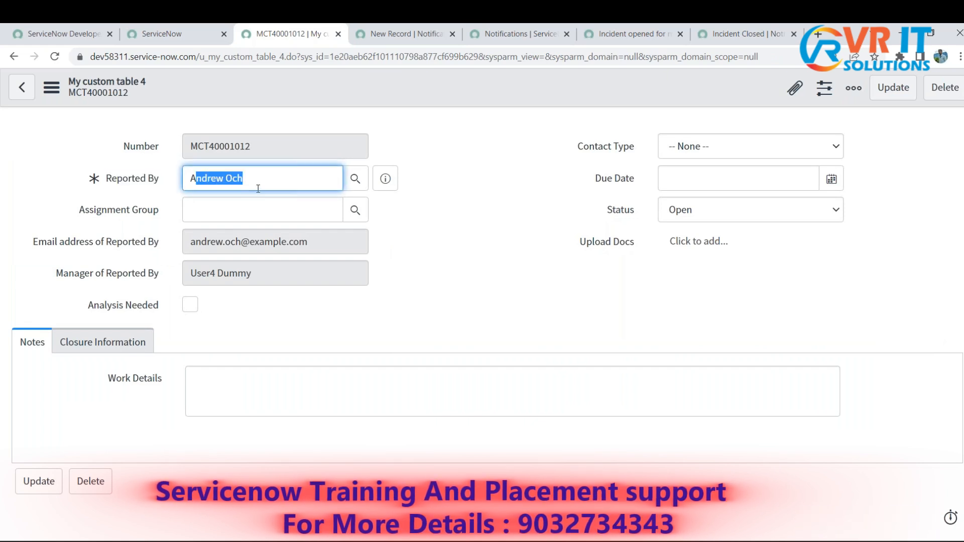
{"action": "left_click", "coordinate": [385, 26]}
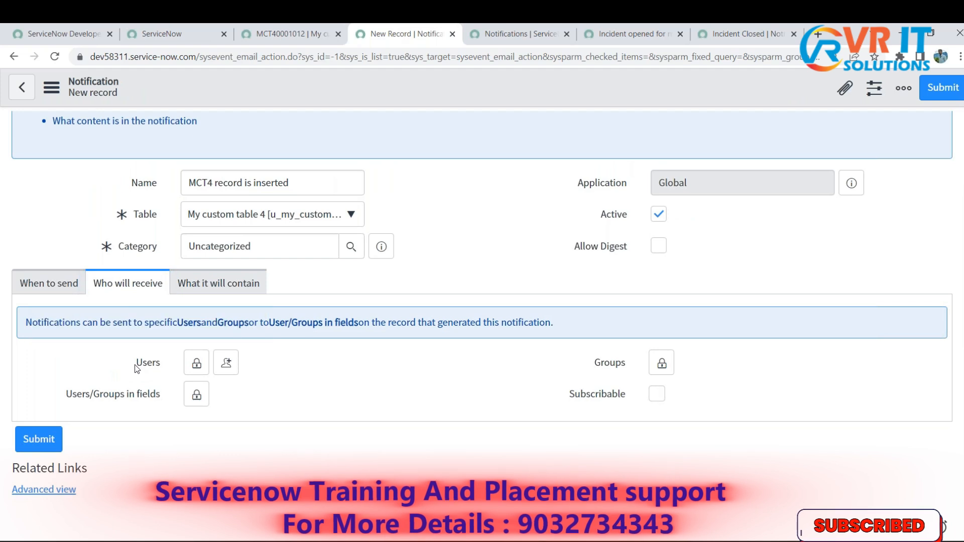
- Unlock the notification's Users recipient list and add one user from the user lookup
{"action": "left_click_drag", "start_coordinate": [136, 370], "coordinate": [162, 370]}
{"action": "left_click_drag", "start_coordinate": [588, 366], "coordinate": [631, 369]}
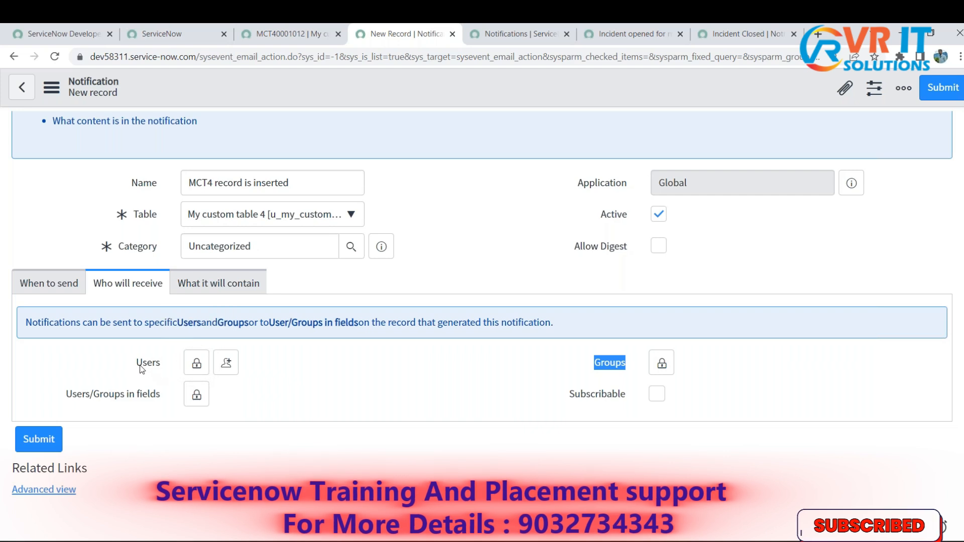
{"action": "left_click_drag", "start_coordinate": [135, 370], "coordinate": [159, 370]}
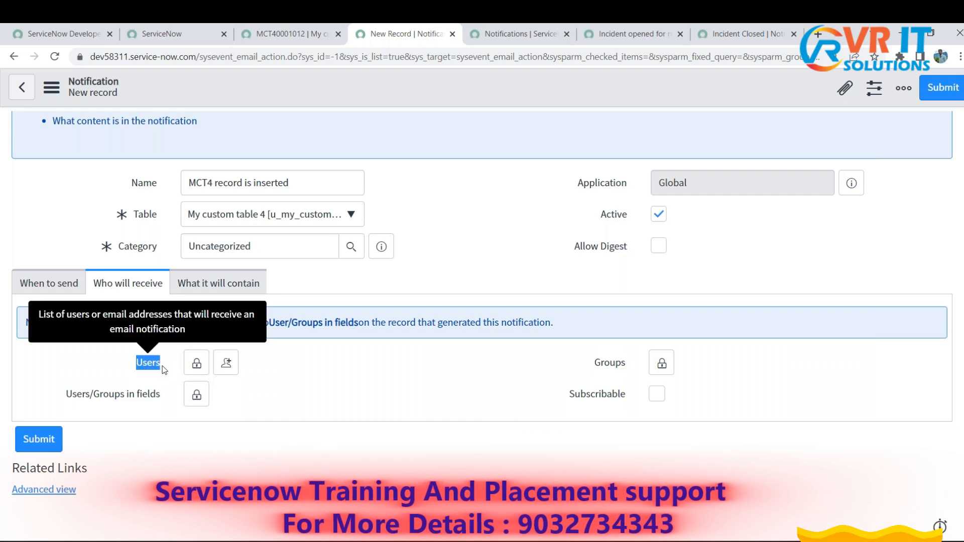
{"action": "left_click", "coordinate": [196, 364]}
{"action": "scroll", "coordinate": [407, 452], "scroll_direction": "down", "scroll_amount": 3}
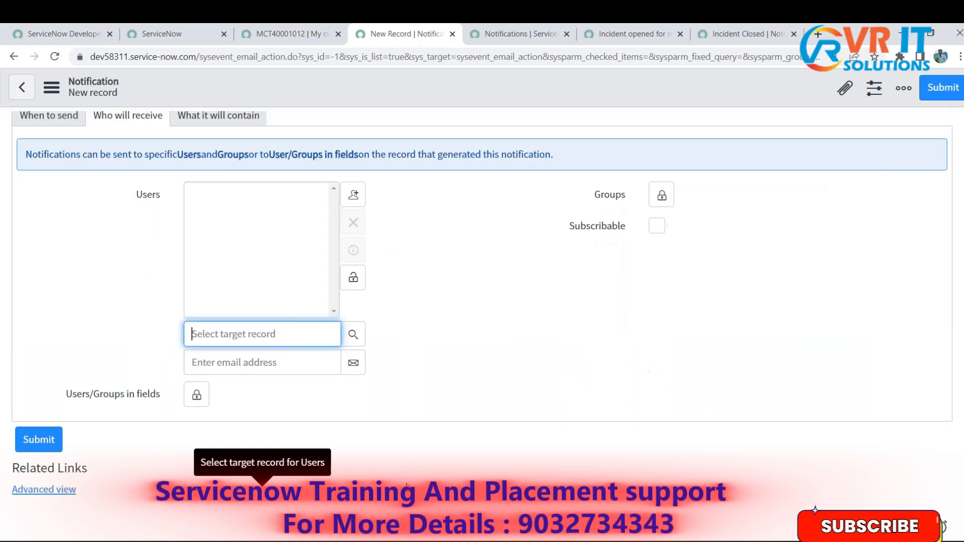
{"action": "left_click", "coordinate": [353, 333]}
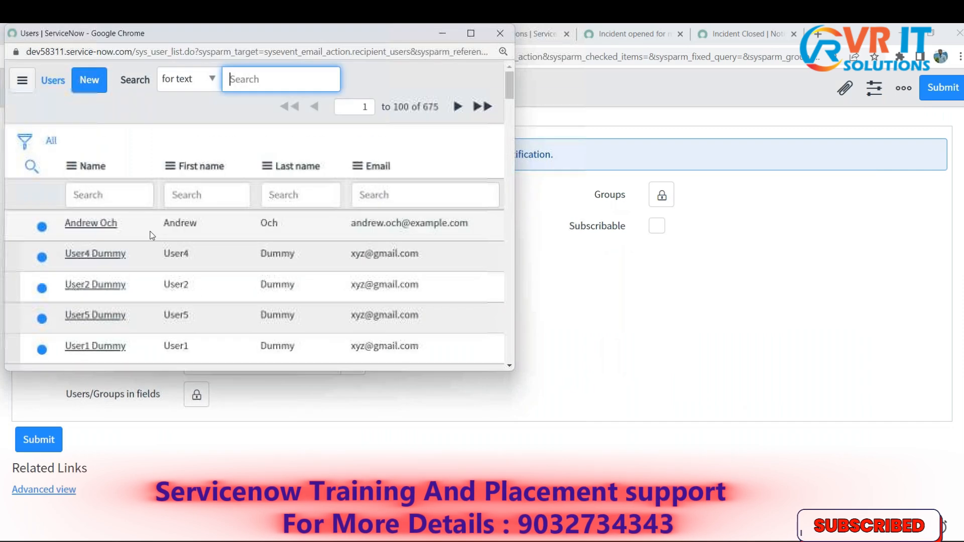
{"action": "scroll", "coordinate": [150, 232], "scroll_direction": "down", "scroll_amount": 10}
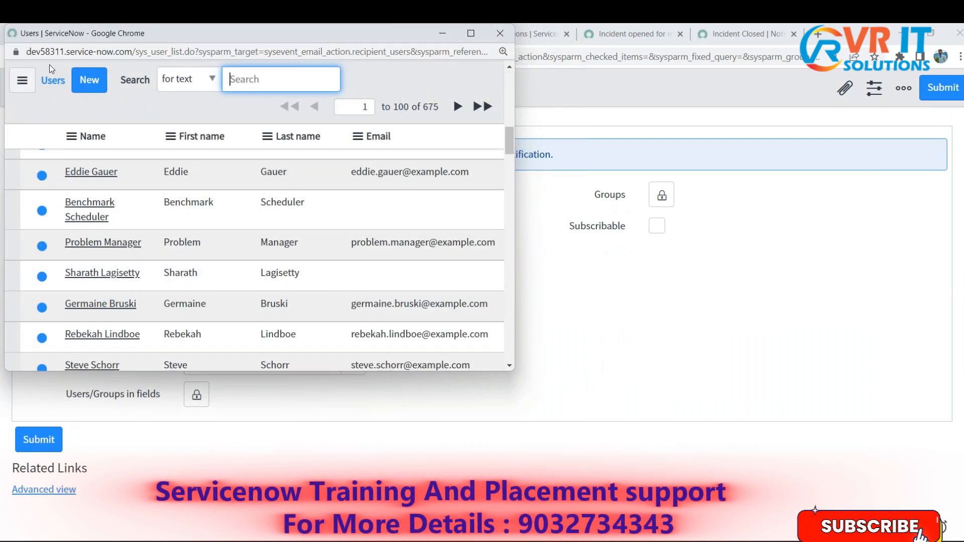
{"action": "scroll", "coordinate": [216, 263], "scroll_direction": "up", "scroll_amount": 10}
{"action": "scroll", "coordinate": [214, 264], "scroll_direction": "down", "scroll_amount": 5}
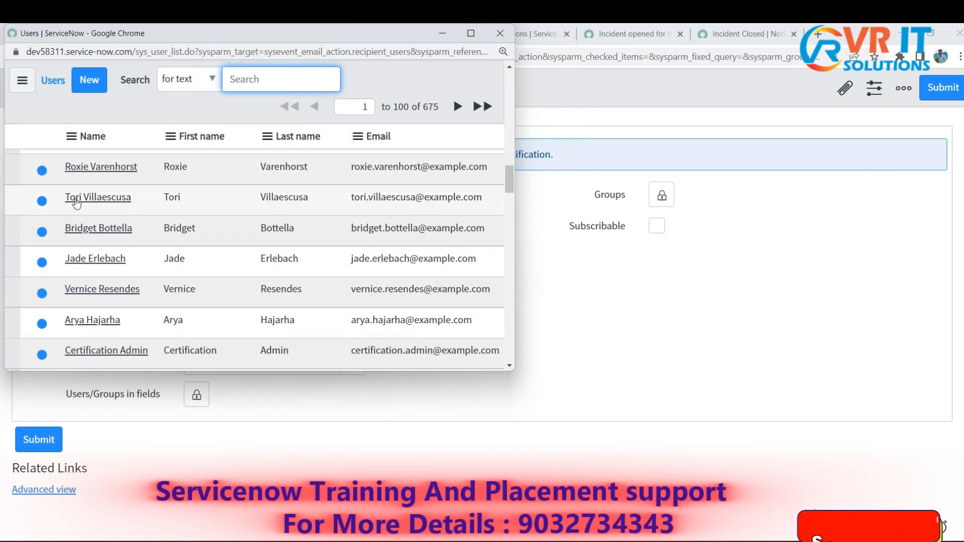
{"action": "left_click", "coordinate": [93, 198]}
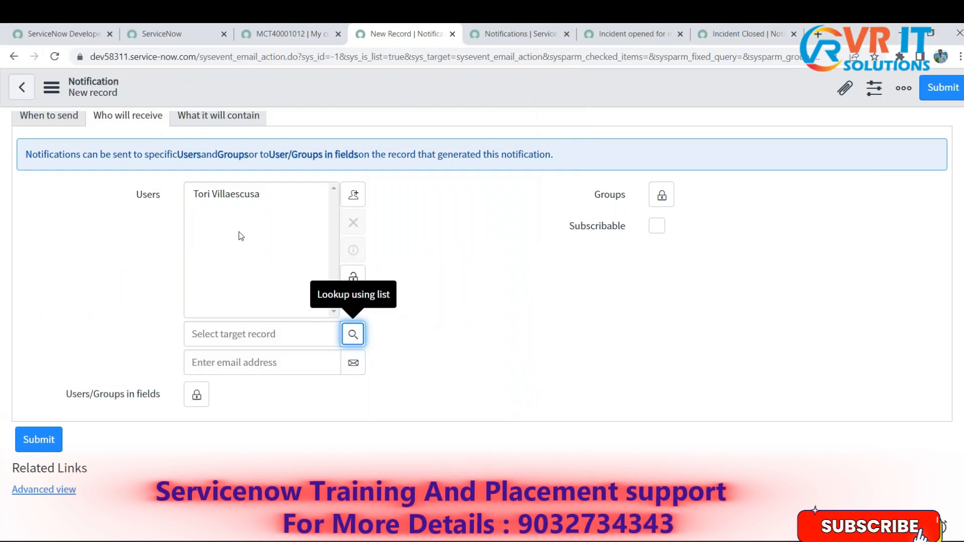
- Add a second user to the notification's Users recipient list from the user lookup
{"action": "left_click", "coordinate": [353, 334]}
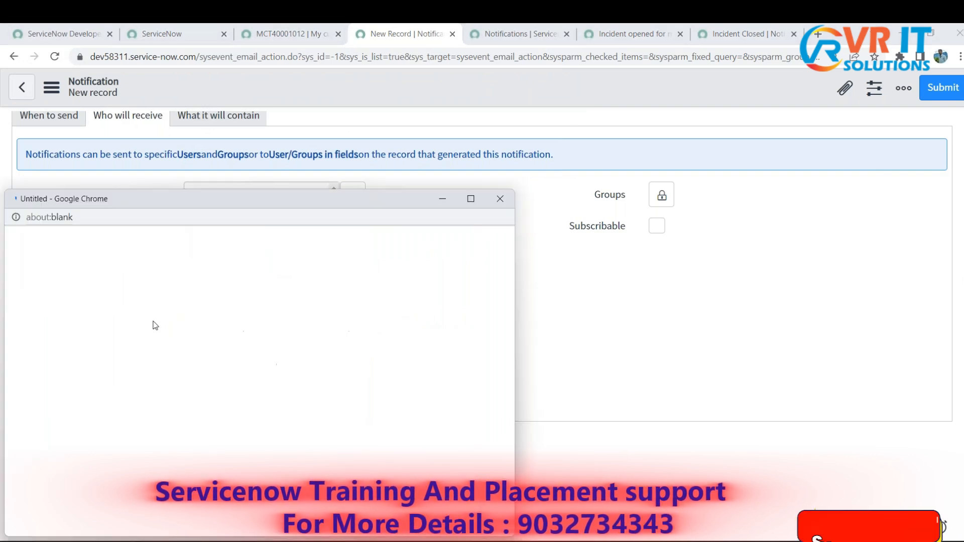
{"action": "left_click", "coordinate": [96, 392]}
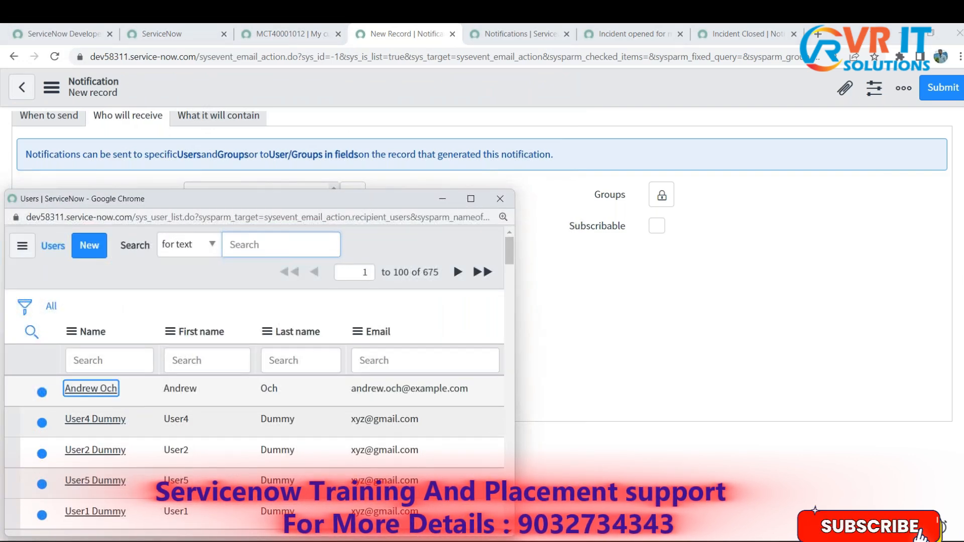
{"action": "double_click", "coordinate": [135, 197]}
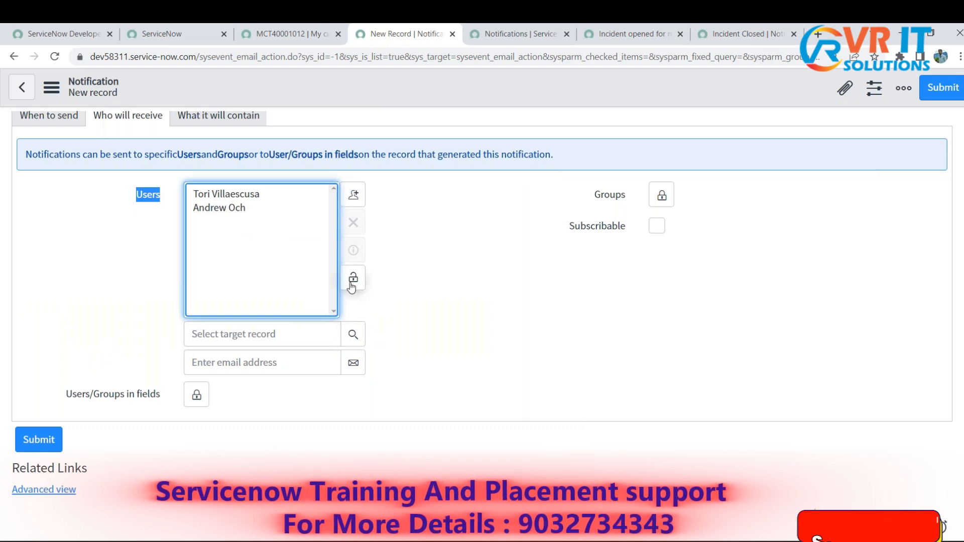
- Unlock the Groups recipient list, add the Application Development group from the group lookup, and lock the list again
{"action": "left_click_drag", "start_coordinate": [595, 195], "coordinate": [621, 197]}
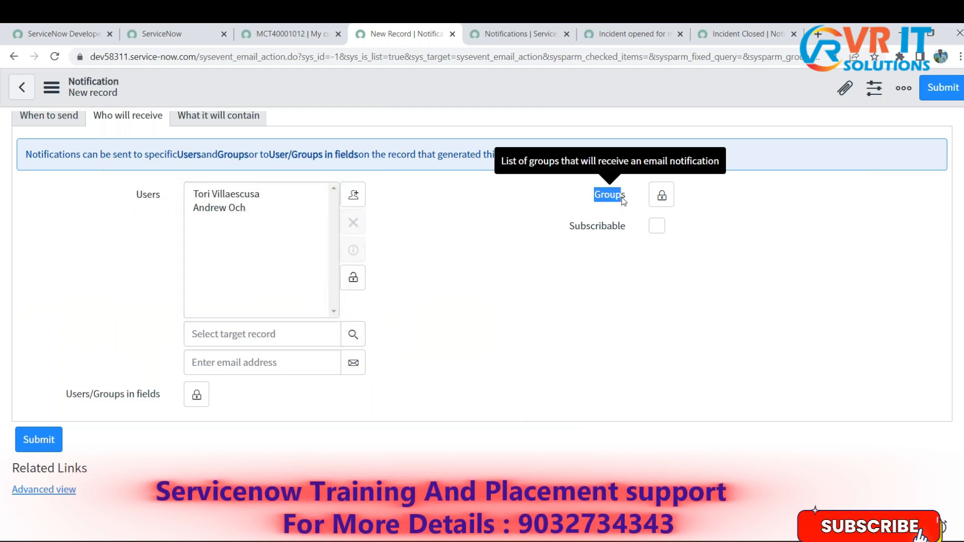
{"action": "left_click", "coordinate": [661, 197]}
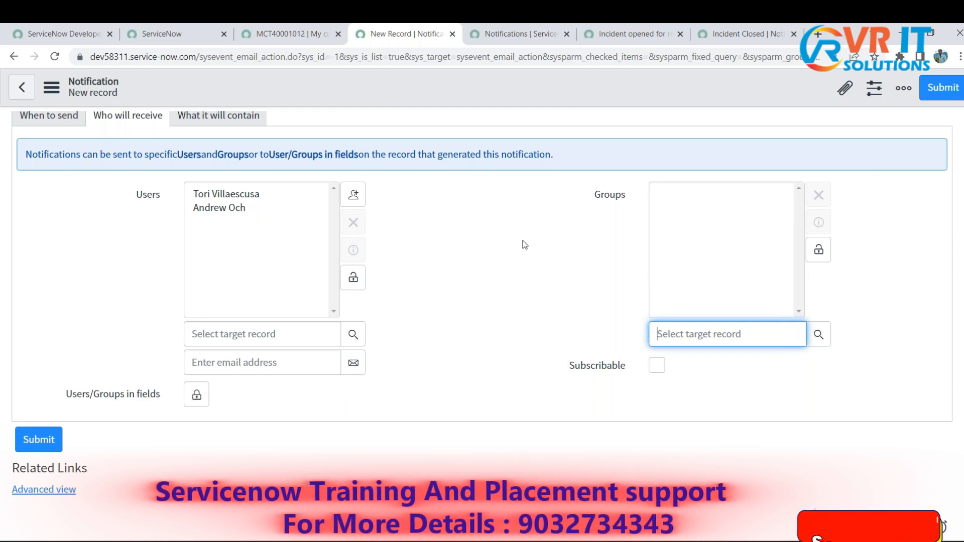
{"action": "double_click", "coordinate": [609, 196]}
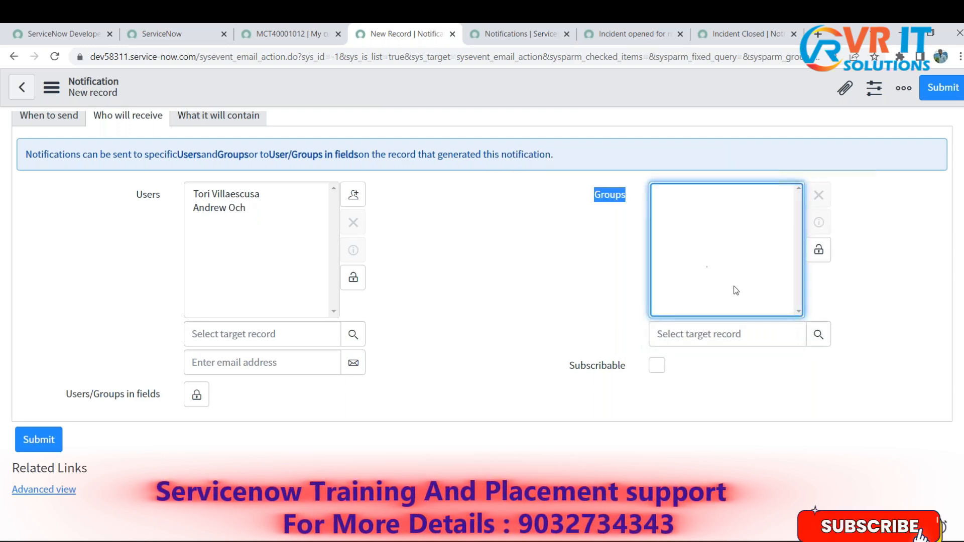
{"action": "left_click", "coordinate": [818, 250]}
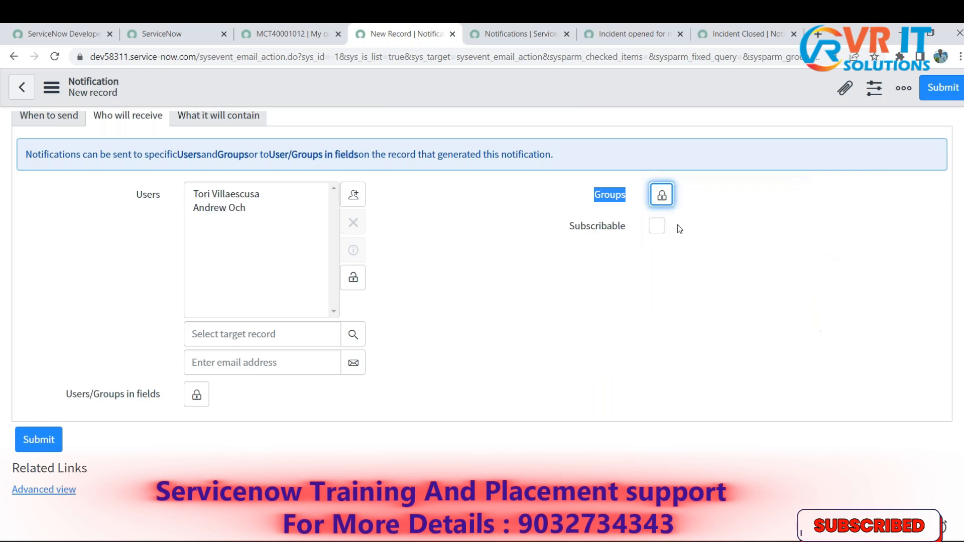
{"action": "left_click", "coordinate": [661, 196]}
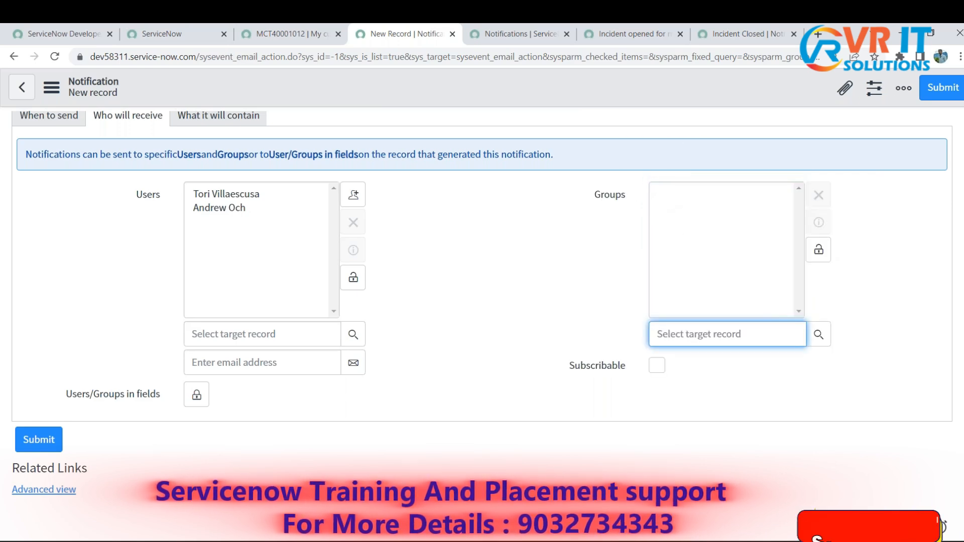
{"action": "left_click", "coordinate": [817, 335]}
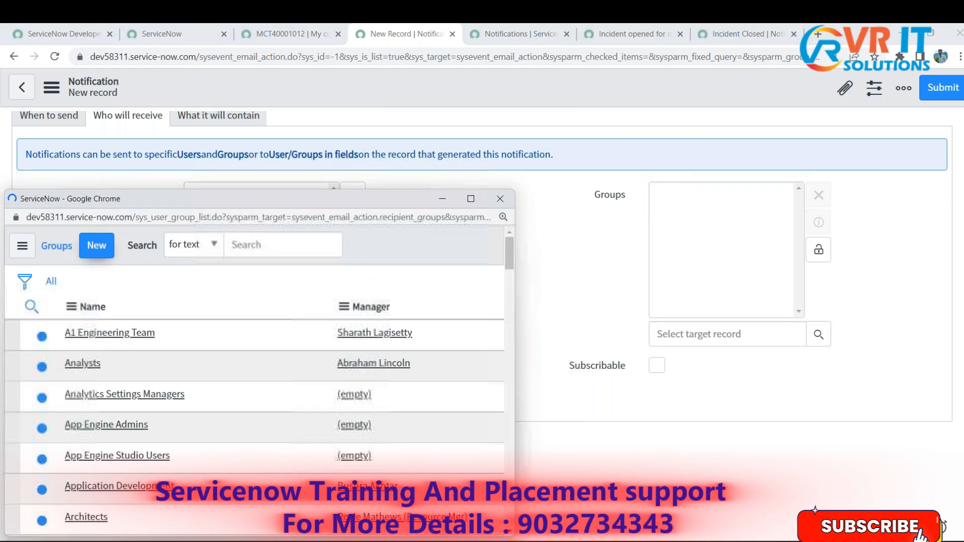
{"action": "scroll", "coordinate": [174, 404], "scroll_direction": "down", "scroll_amount": 5}
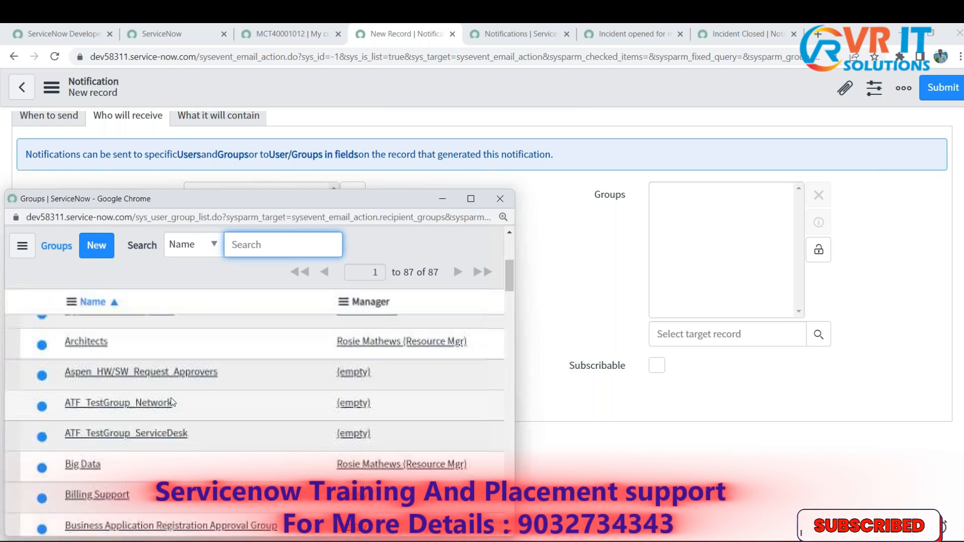
{"action": "scroll", "coordinate": [171, 398], "scroll_direction": "up", "scroll_amount": 2}
{"action": "left_click", "coordinate": [110, 420]}
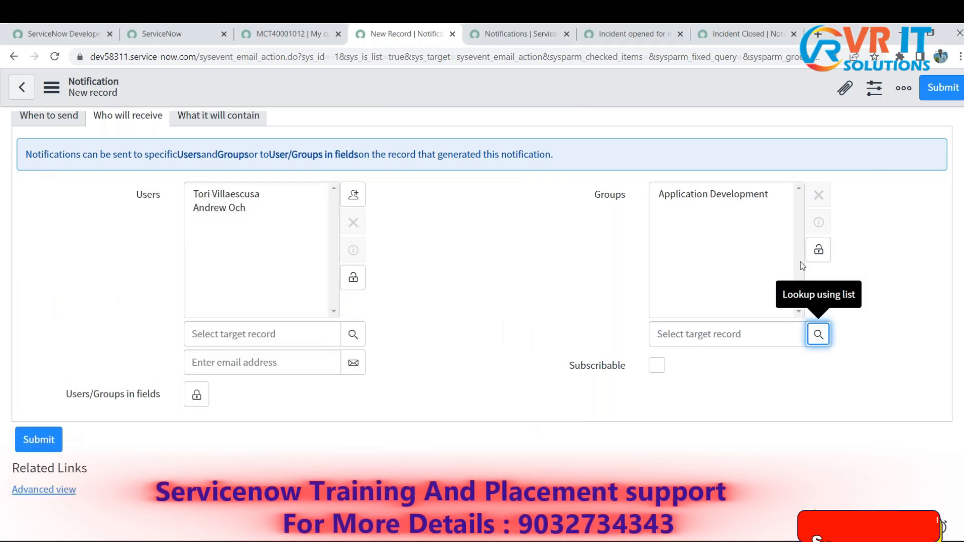
{"action": "left_click", "coordinate": [818, 249]}
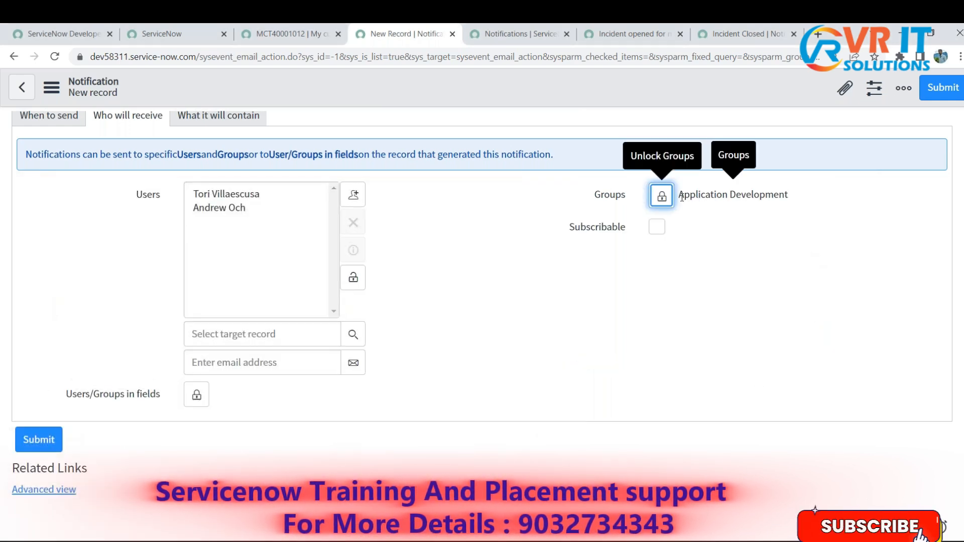
- Review the notification's selected Users and Groups recipients
{"action": "left_click_drag", "start_coordinate": [678, 195], "coordinate": [787, 195]}
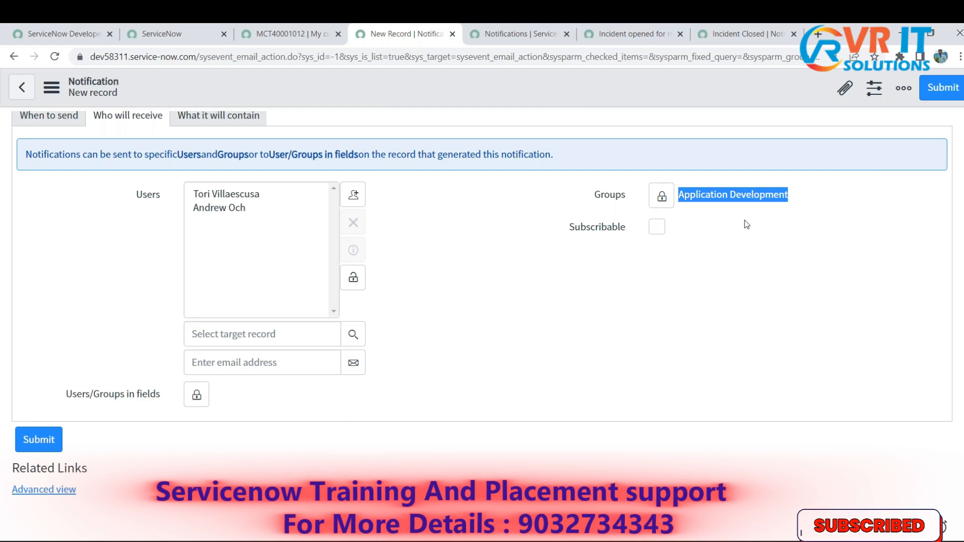
{"action": "left_click", "coordinate": [410, 270]}
{"action": "left_click_drag", "start_coordinate": [131, 196], "coordinate": [645, 195]}
{"action": "left_click", "coordinate": [725, 272]}
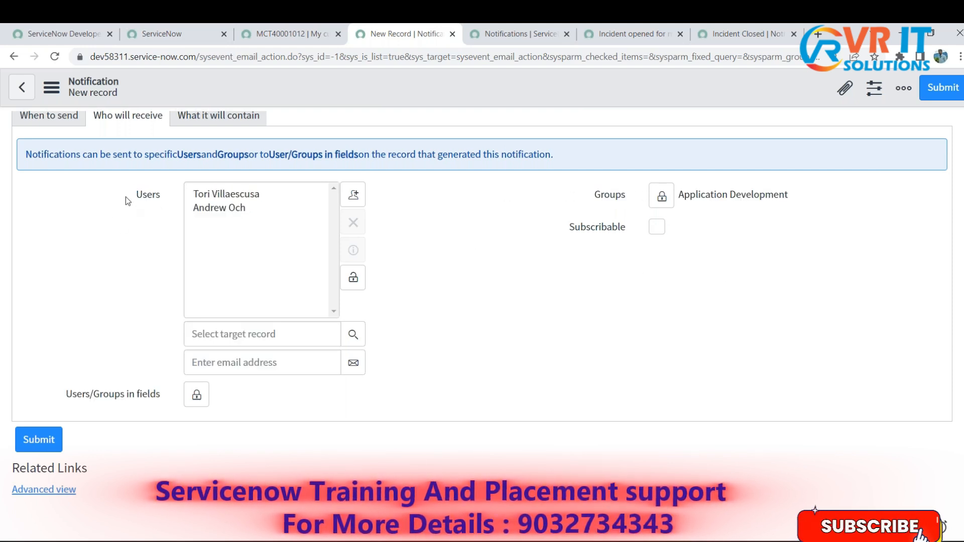
{"action": "left_click_drag", "start_coordinate": [127, 201], "coordinate": [660, 264]}
{"action": "left_click", "coordinate": [660, 263]}
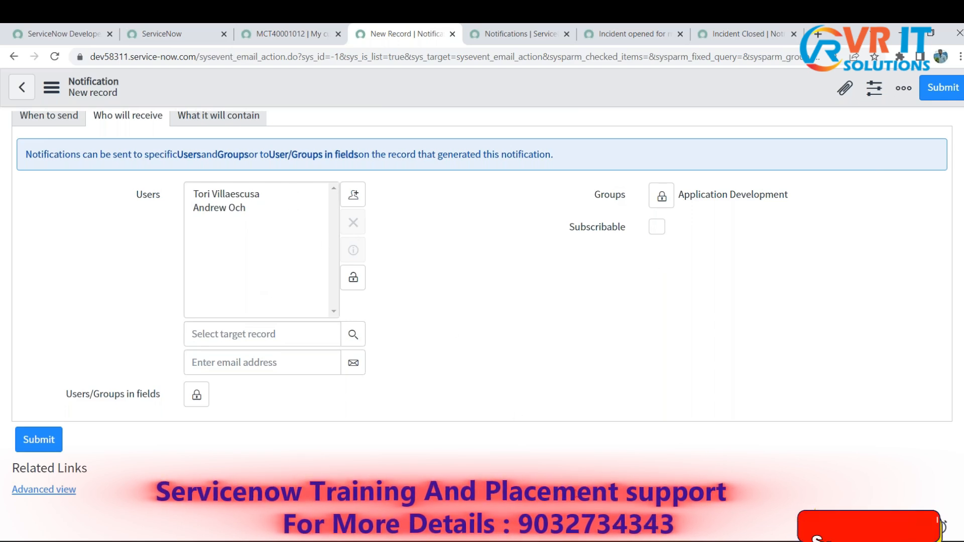
- Switch to the Notepad notes, check the Reported By recipient in the use case, and return to the notification
{"action": "key", "text": "alt+Tab"}
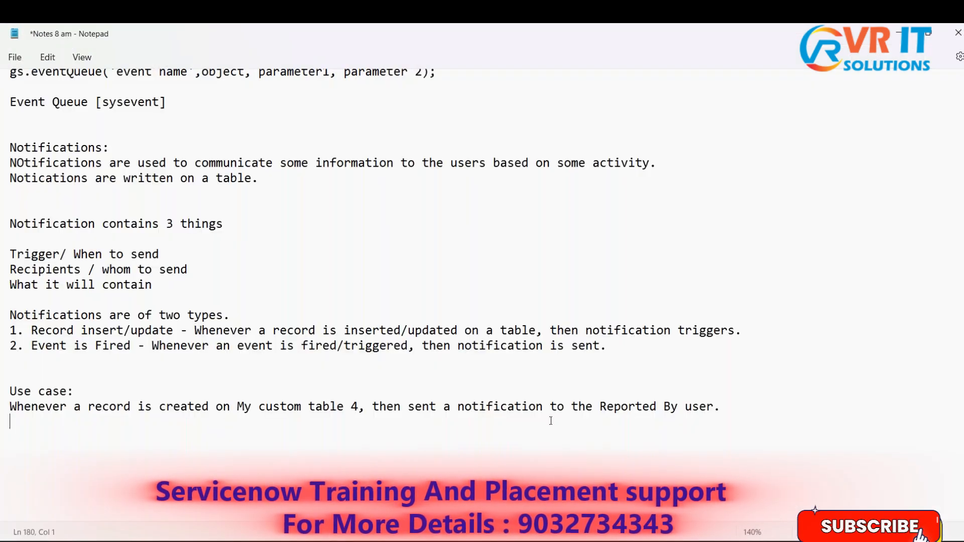
{"action": "left_click_drag", "start_coordinate": [595, 413], "coordinate": [682, 408]}
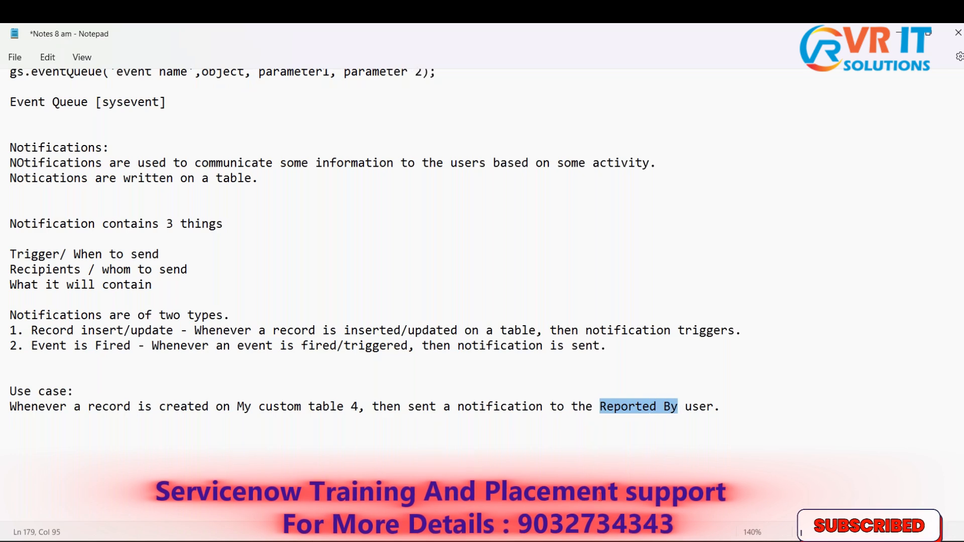
{"action": "key", "text": "alt+Tab"}
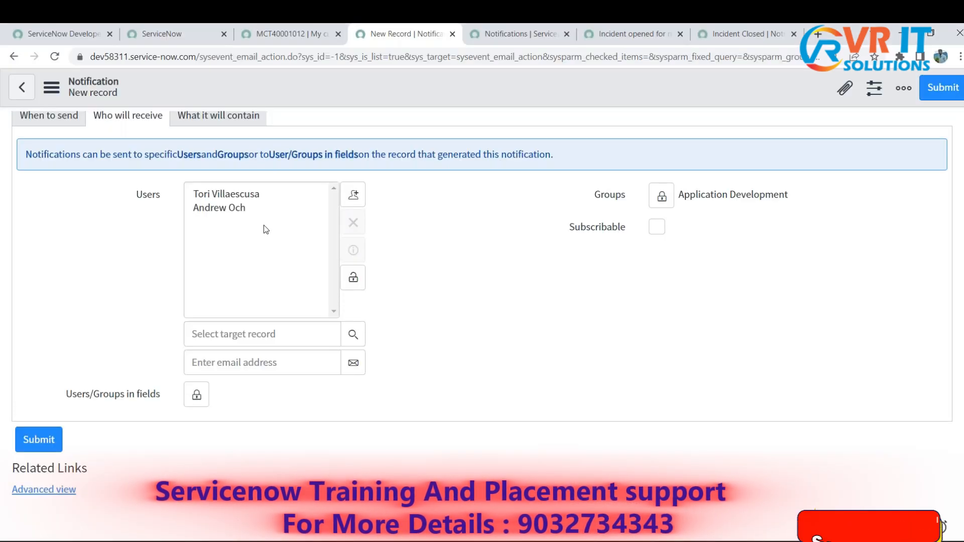
- Remove both users from the notification's Users recipient list
{"action": "left_click", "coordinate": [235, 191]}
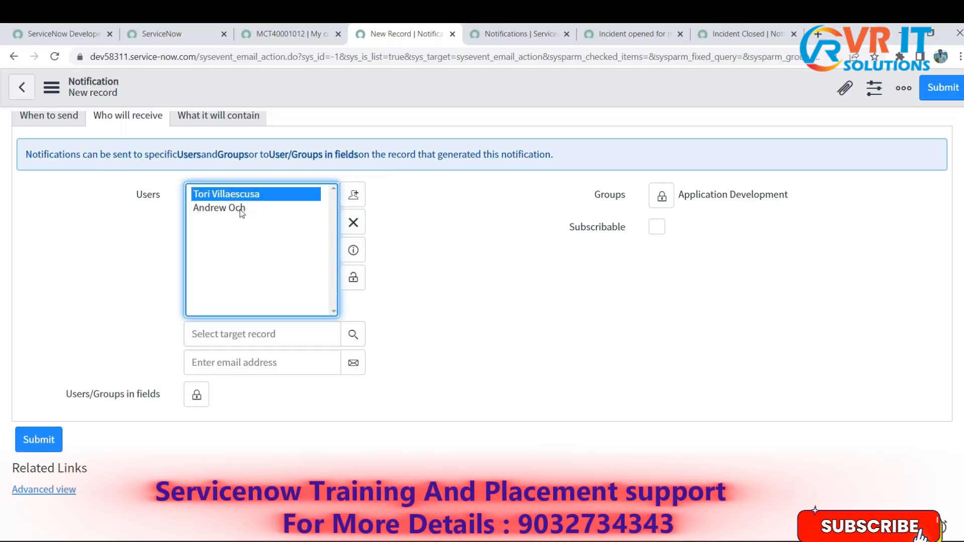
{"action": "left_click", "coordinate": [240, 208], "text": "shift"}
{"action": "left_click", "coordinate": [354, 222]}
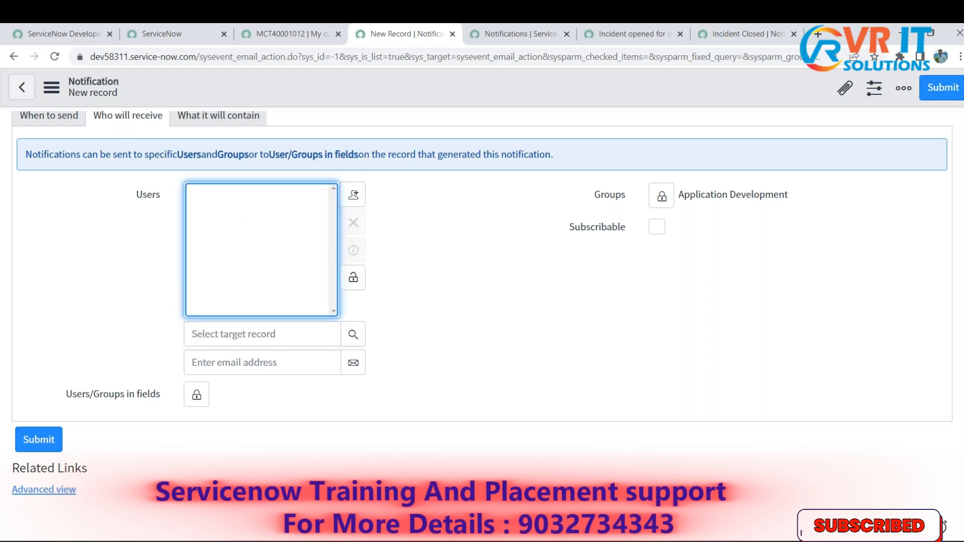
- Remove the Application Development group from the Groups recipients and lock both the Groups and Users lists
{"action": "left_click", "coordinate": [662, 196]}
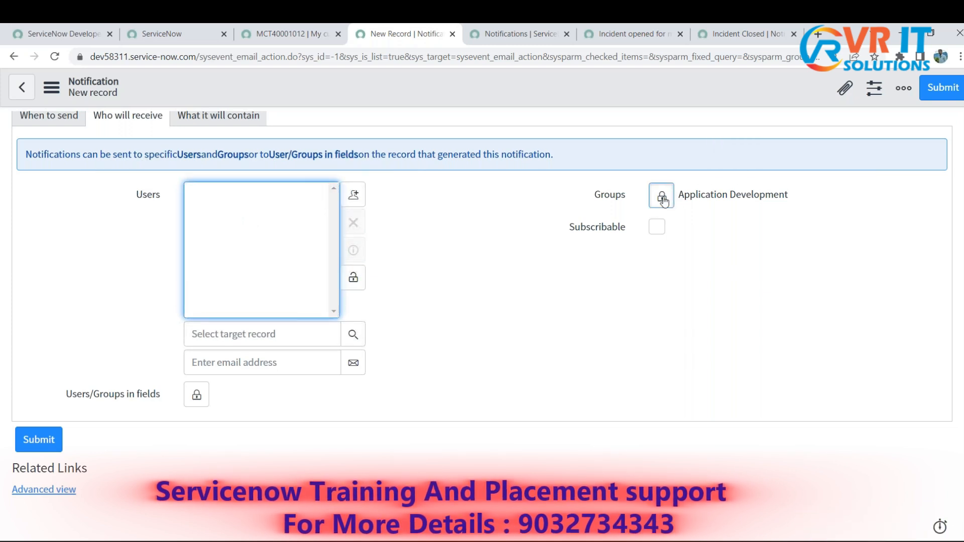
{"action": "left_click", "coordinate": [713, 196]}
{"action": "double_click", "coordinate": [151, 193]}
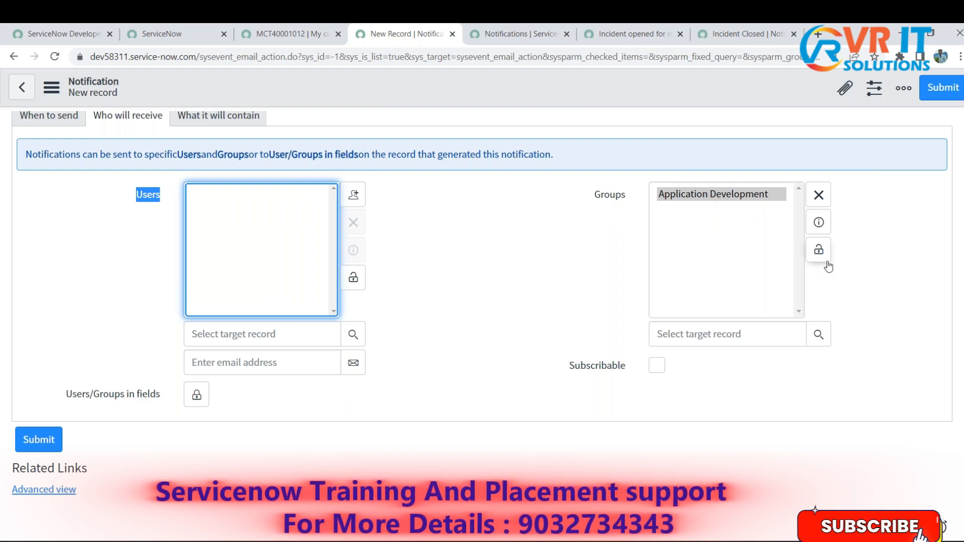
{"action": "left_click", "coordinate": [819, 201]}
{"action": "left_click", "coordinate": [818, 249]}
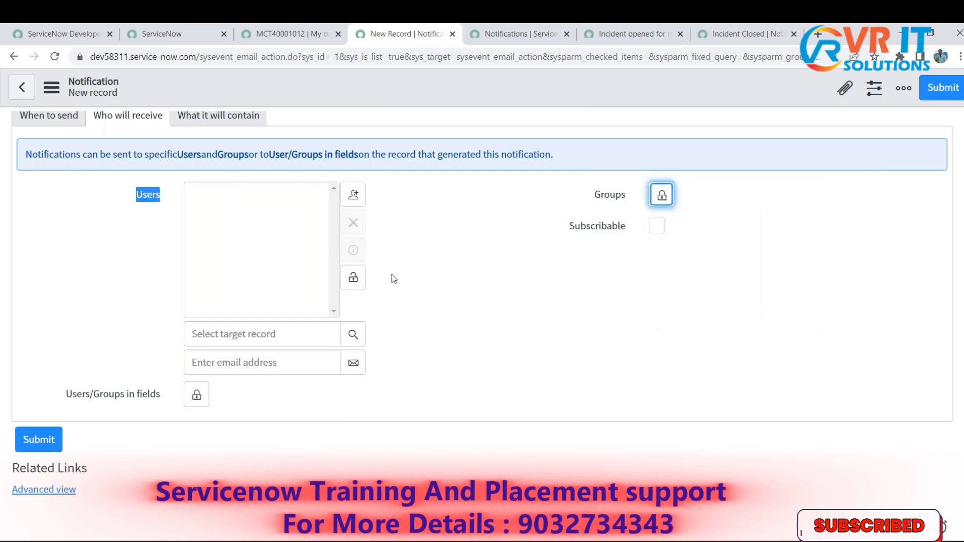
{"action": "left_click", "coordinate": [353, 277]}
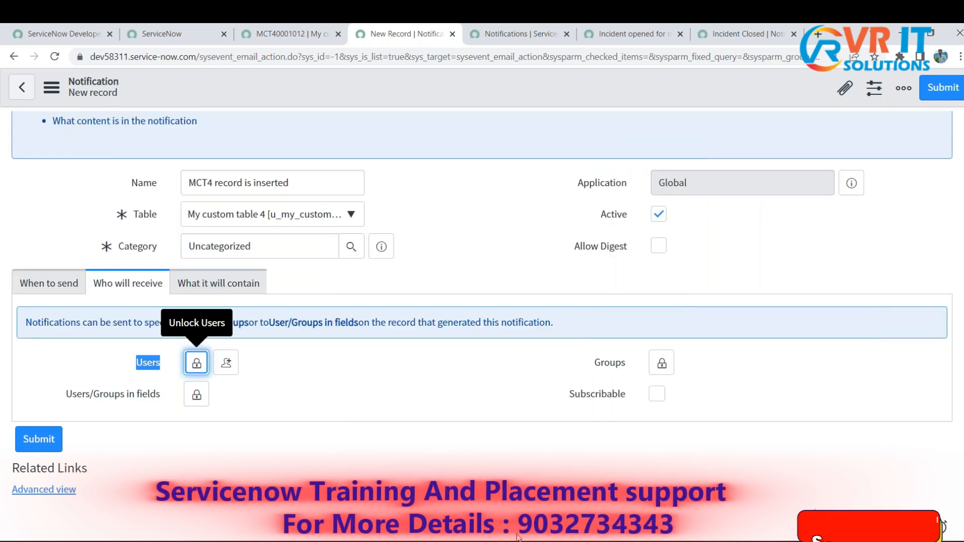
- Recheck the Reported By requirement in the Notepad use case and return to the notification form
{"action": "key", "text": "alt+Tab"}
{"action": "left_click_drag", "start_coordinate": [600, 406], "coordinate": [678, 408]}
{"action": "key", "text": "alt+Tab"}
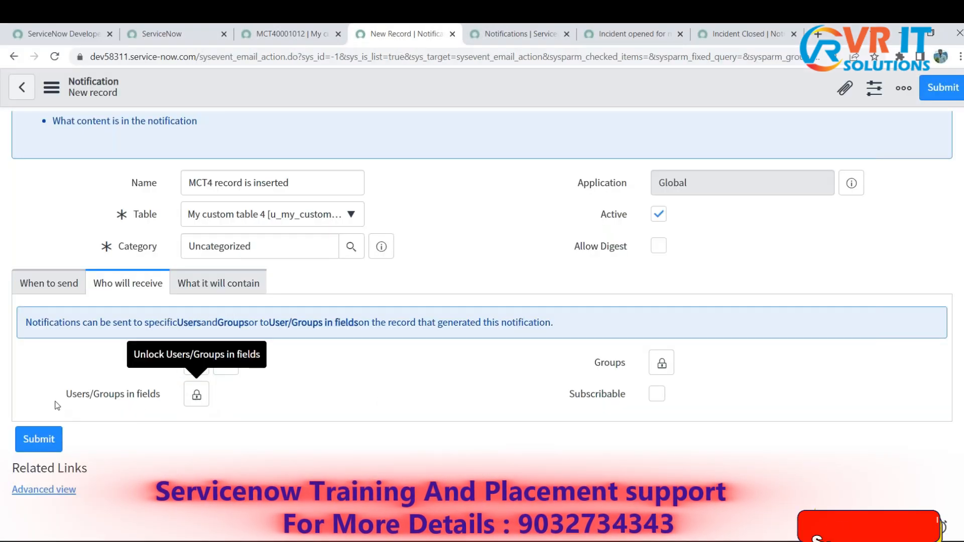
- Unlock Users/Groups in fields, move Reported By to the selected fields, and lock the list
{"action": "left_click_drag", "start_coordinate": [66, 394], "coordinate": [167, 399]}
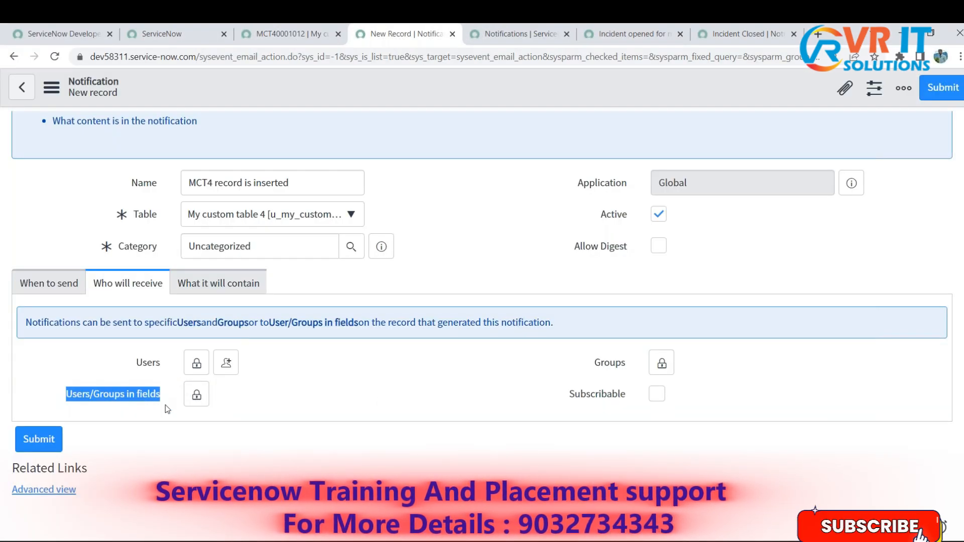
{"action": "left_click", "coordinate": [196, 394]}
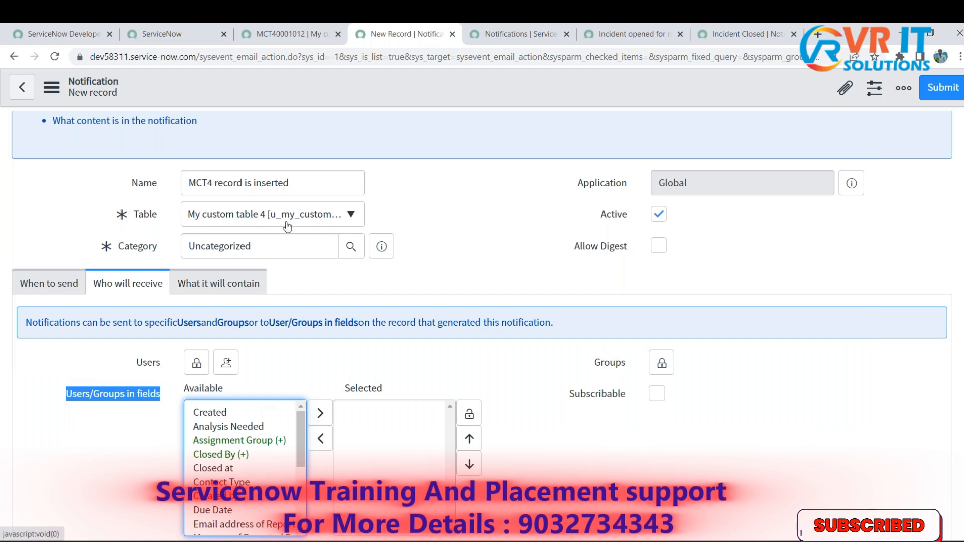
{"action": "scroll", "coordinate": [255, 376], "scroll_direction": "down", "scroll_amount": 1}
{"action": "scroll", "coordinate": [254, 375], "scroll_direction": "down", "scroll_amount": 1}
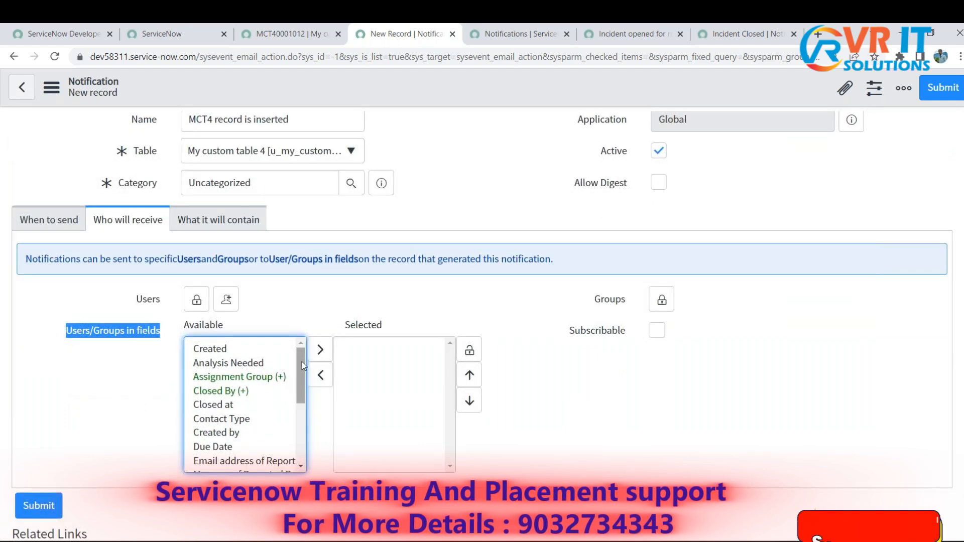
{"action": "mouse_move", "coordinate": [302, 361]}
{"action": "left_mouse_down"}
{"action": "mouse_move", "coordinate": [314, 436]}
{"action": "mouse_move", "coordinate": [291, 358]}
{"action": "left_mouse_up"}
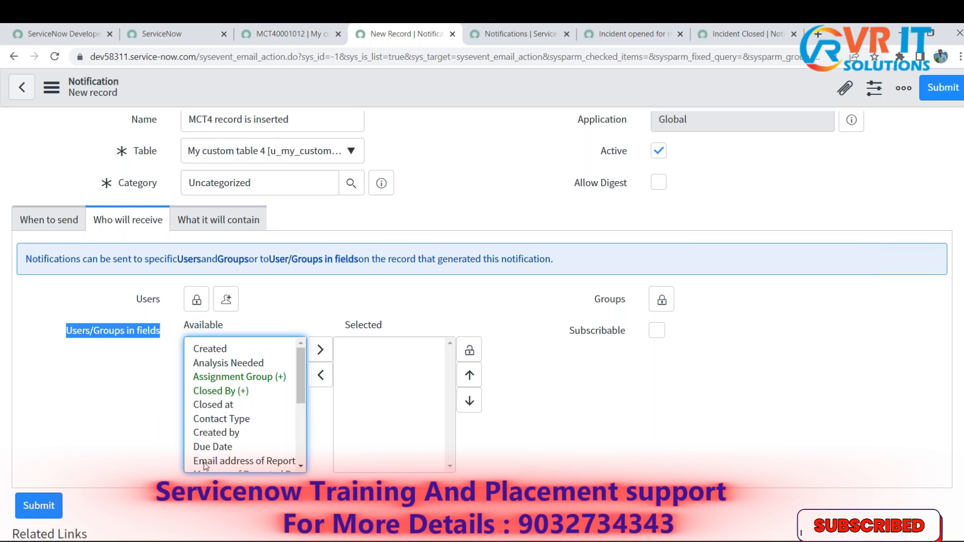
{"action": "left_click_drag", "start_coordinate": [300, 368], "coordinate": [311, 403]}
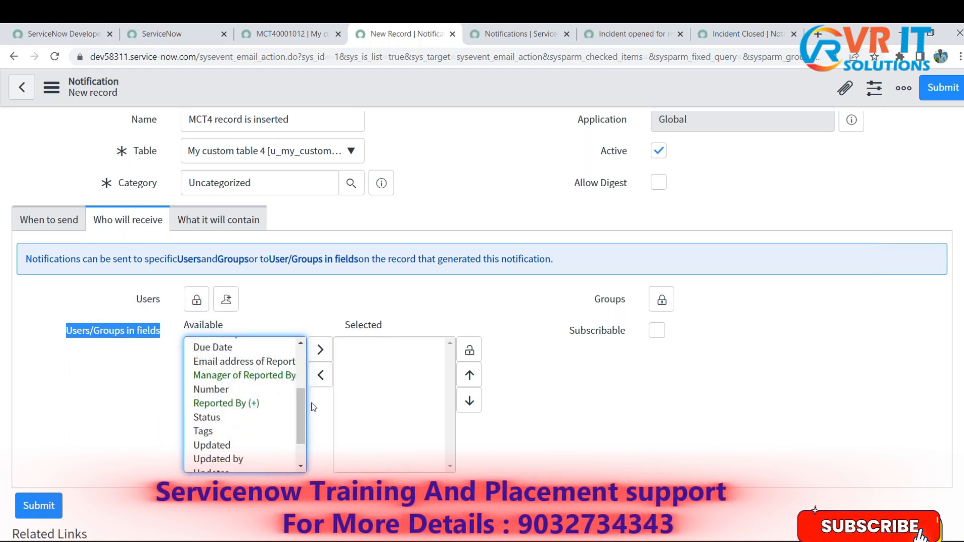
{"action": "left_click", "coordinate": [220, 404]}
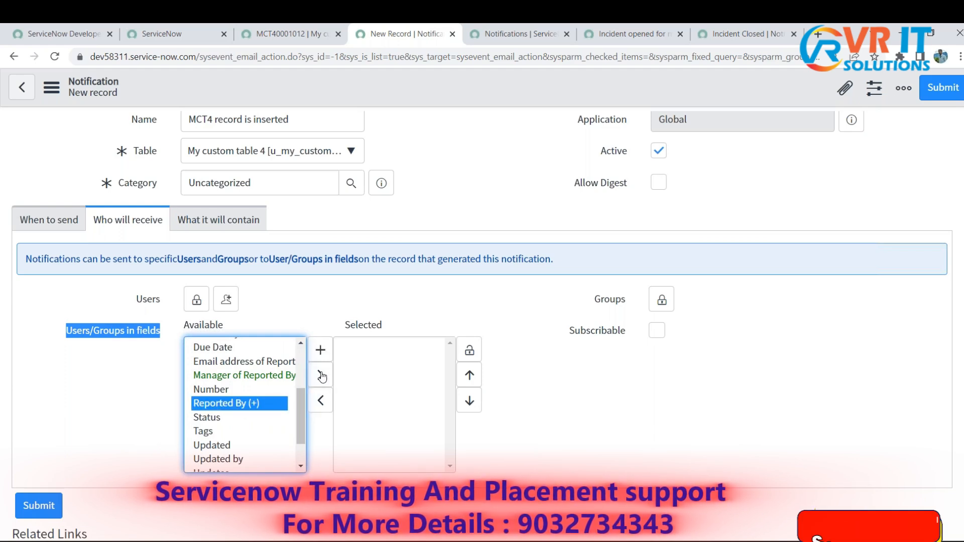
{"action": "left_click", "coordinate": [320, 375]}
{"action": "left_click", "coordinate": [469, 350]}
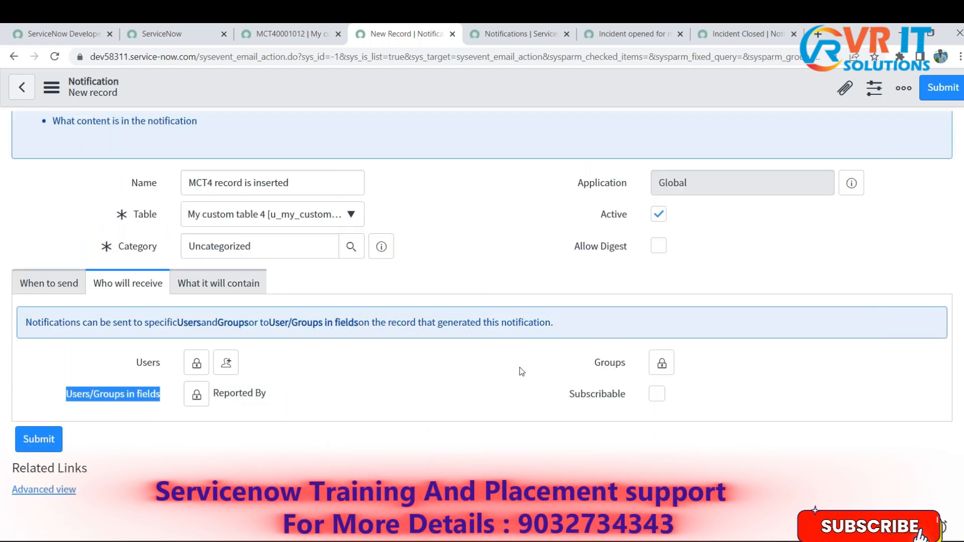
- Compare the notification's Reported By recipient with the Reported By field on the My custom table 4 record
{"action": "left_click", "coordinate": [269, 396]}
{"action": "left_click_drag", "start_coordinate": [270, 396], "coordinate": [213, 394]}
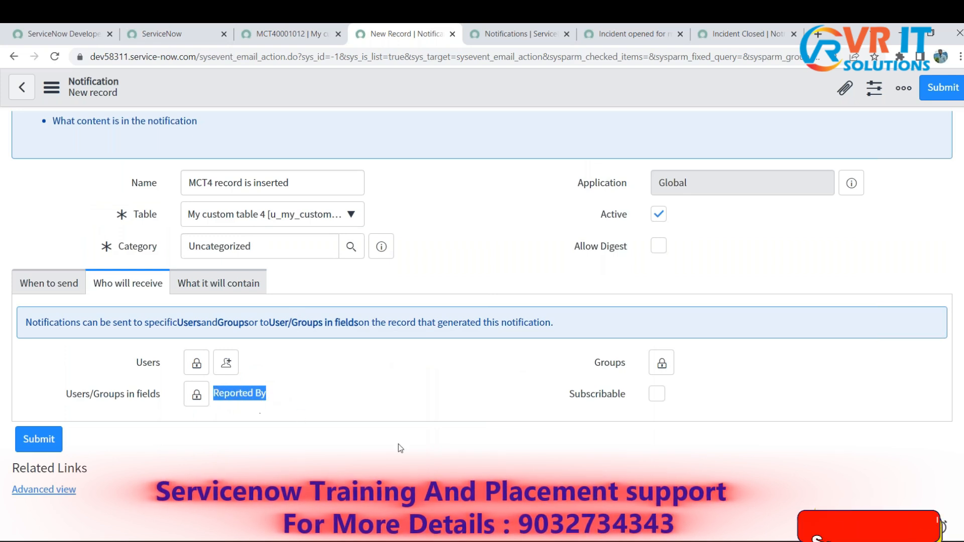
{"action": "left_click", "coordinate": [291, 34]}
{"action": "left_click_drag", "start_coordinate": [256, 180], "coordinate": [177, 176]}
{"action": "left_click", "coordinate": [380, 32]}
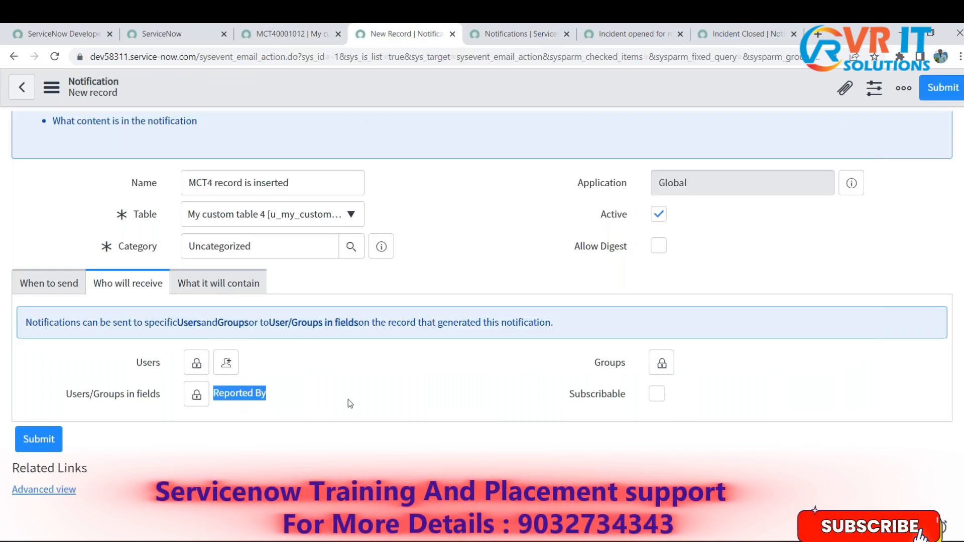
{"action": "left_click", "coordinate": [364, 450]}
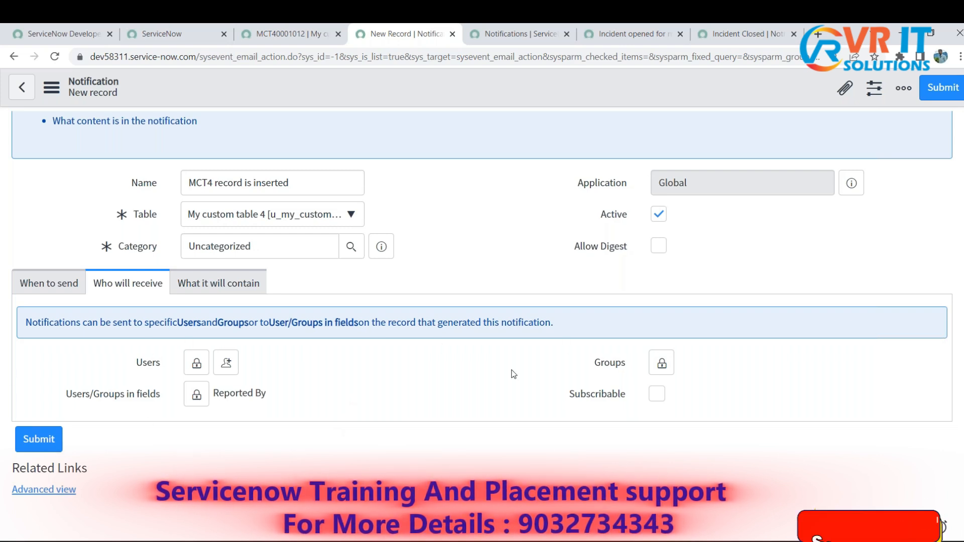
- Review the notification's sending conditions and recipients, and open its What it will contain settings
{"action": "left_click", "coordinate": [47, 283]}
{"action": "left_click", "coordinate": [124, 287]}
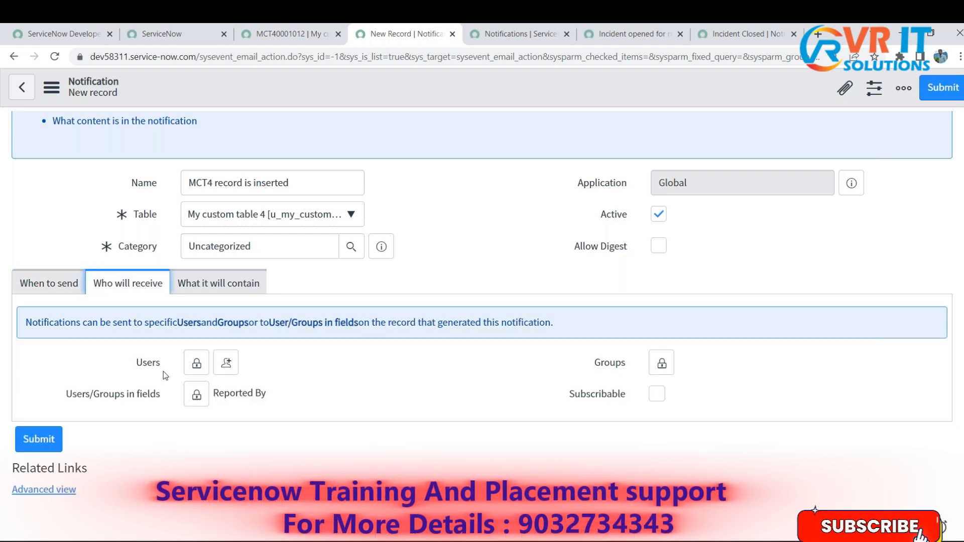
{"action": "left_click", "coordinate": [247, 293]}
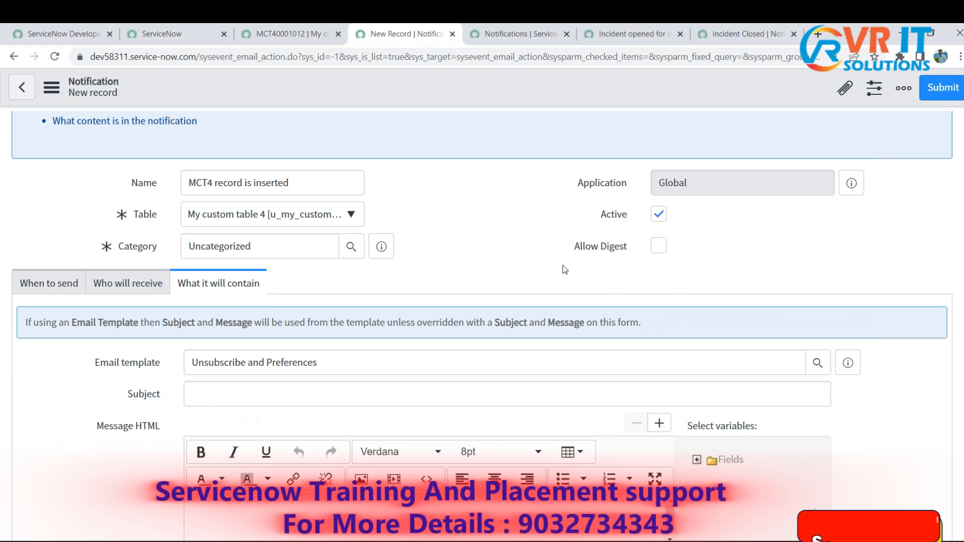
{"action": "scroll", "coordinate": [506, 266], "scroll_direction": "down", "scroll_amount": 1}
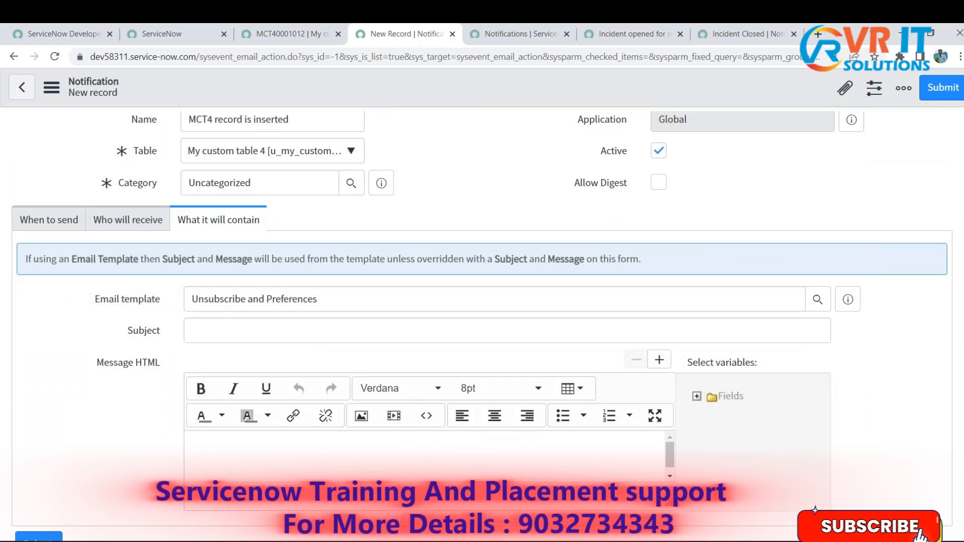
- In the Notepad notes, add "Subject:" and "Body of the email:" lines below the use case
{"action": "key", "text": "alt+Tab"}
{"action": "left_click", "coordinate": [808, 407]}
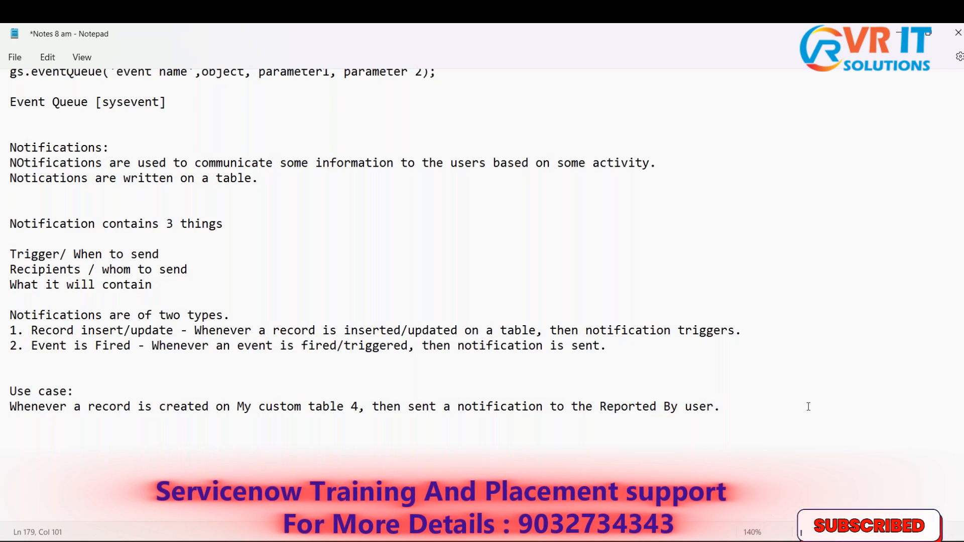
{"action": "key", "text": "Return"}
{"action": "key", "text": "Return"}
{"action": "type", "text": "Su"}
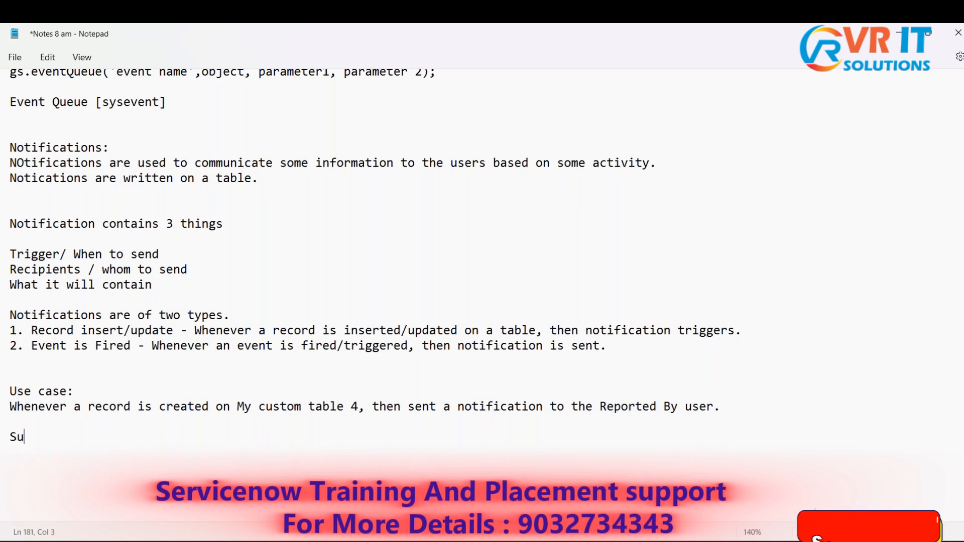
{"action": "type", "text": "bject"}
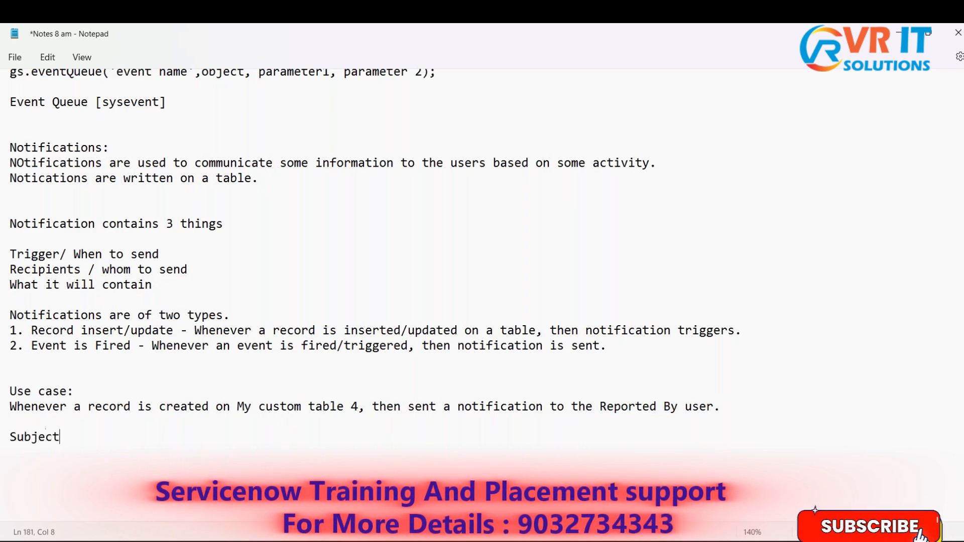
{"action": "type", "text": ":"}
{"action": "key", "text": "Return"}
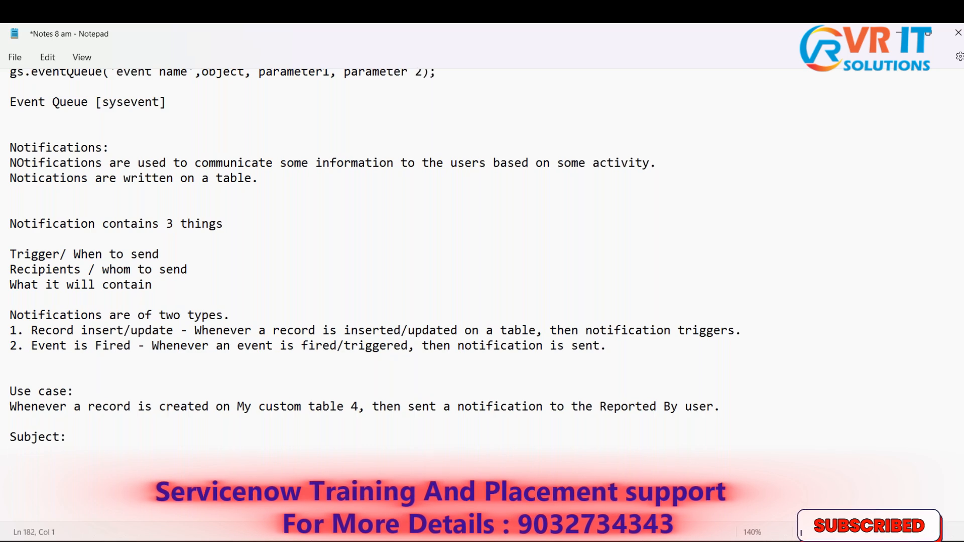
{"action": "type", "text": "Body of the email:"}
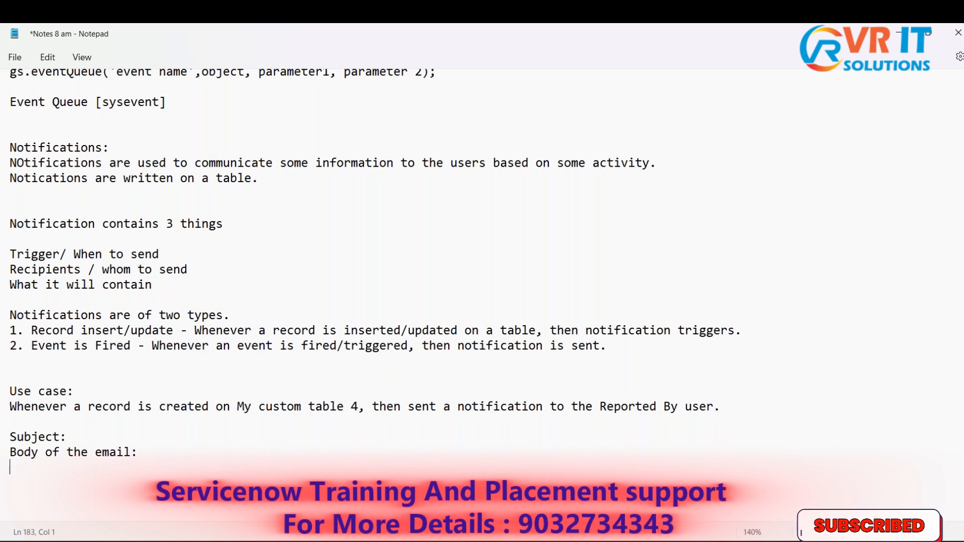
- Return to the notification form and examine its Subject and Message HTML fields alongside the My custom table 4 record
{"action": "key", "text": "alt+Tab"}
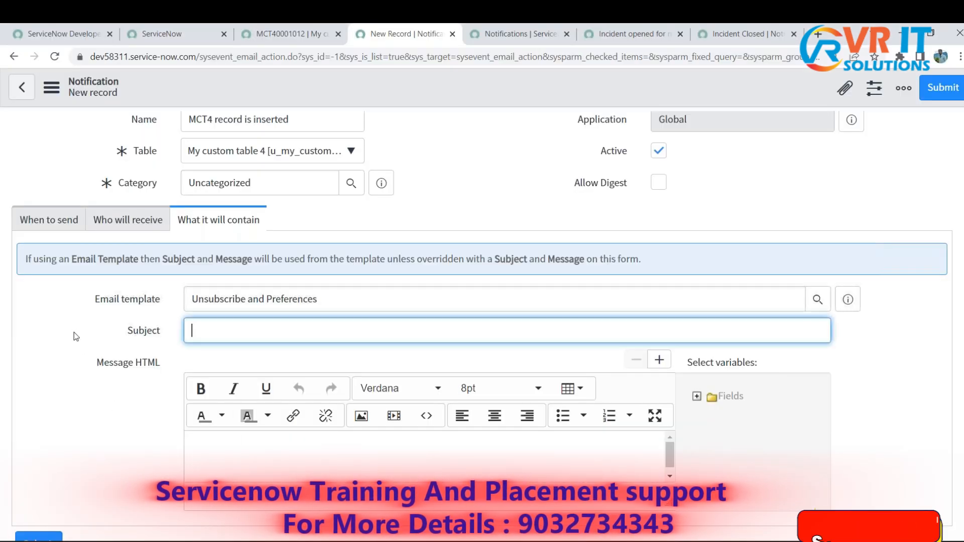
{"action": "scroll", "coordinate": [86, 336], "scroll_direction": "down", "scroll_amount": 2}
{"action": "left_click_drag", "start_coordinate": [120, 225], "coordinate": [174, 237]}
{"action": "scroll", "coordinate": [127, 312], "scroll_direction": "up", "scroll_amount": 1}
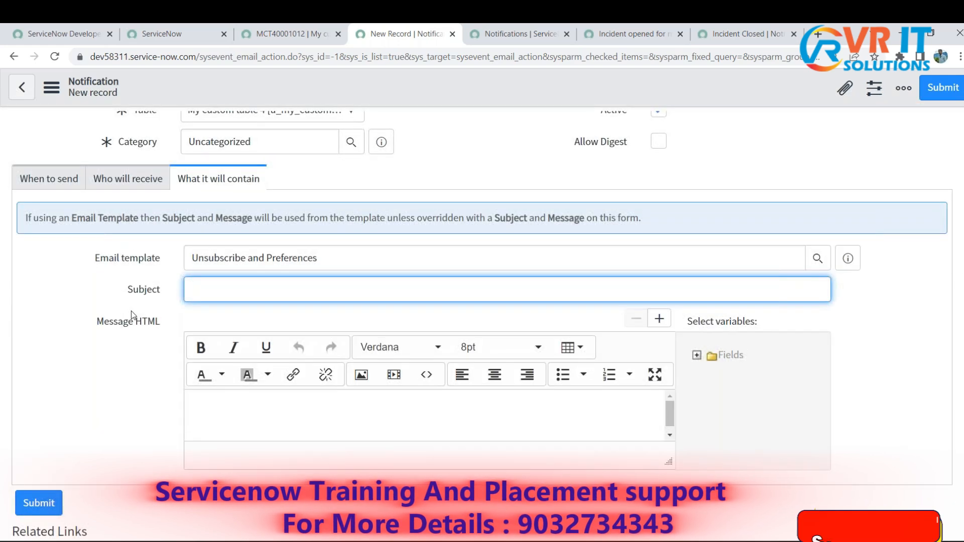
{"action": "scroll", "coordinate": [224, 149], "scroll_direction": "up", "scroll_amount": 1}
{"action": "left_click", "coordinate": [286, 34]}
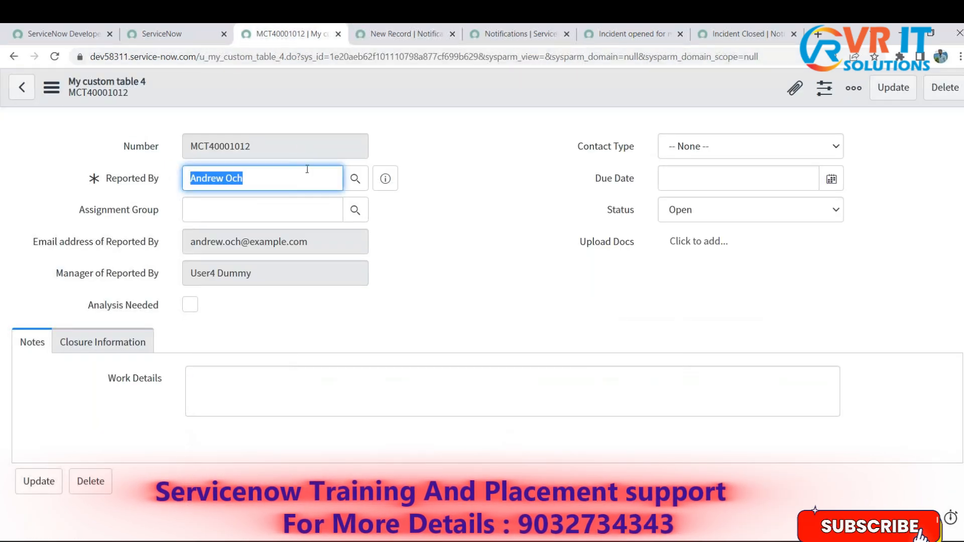
{"action": "left_click", "coordinate": [403, 36]}
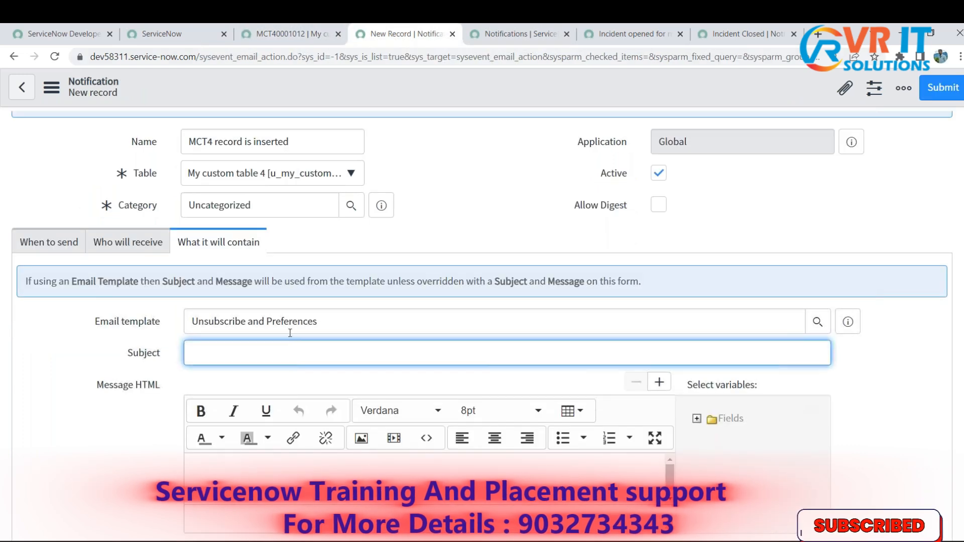
- In the Notepad notes, fill in the Subject line with "A new record has been created MCT4009191"
{"action": "key", "text": "alt+Tab"}
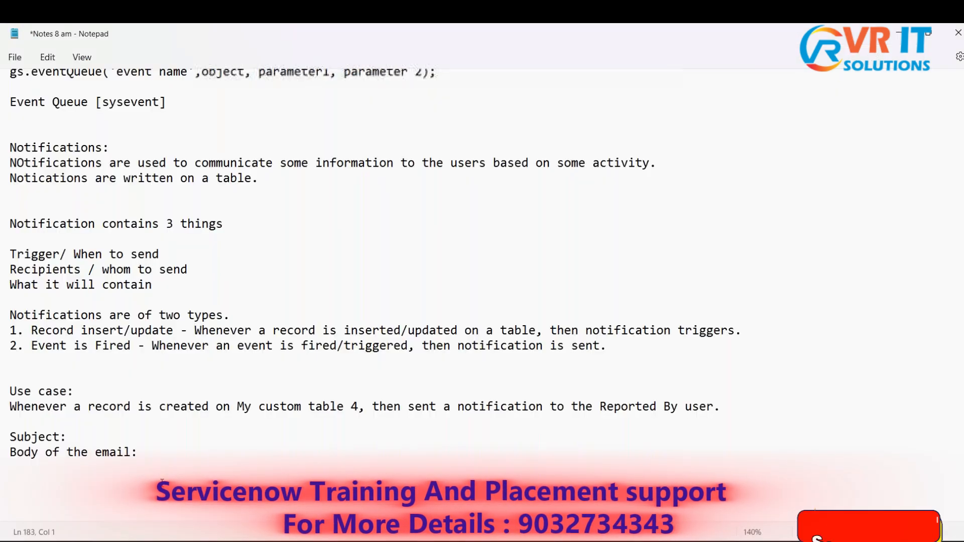
{"action": "left_click", "coordinate": [134, 437]}
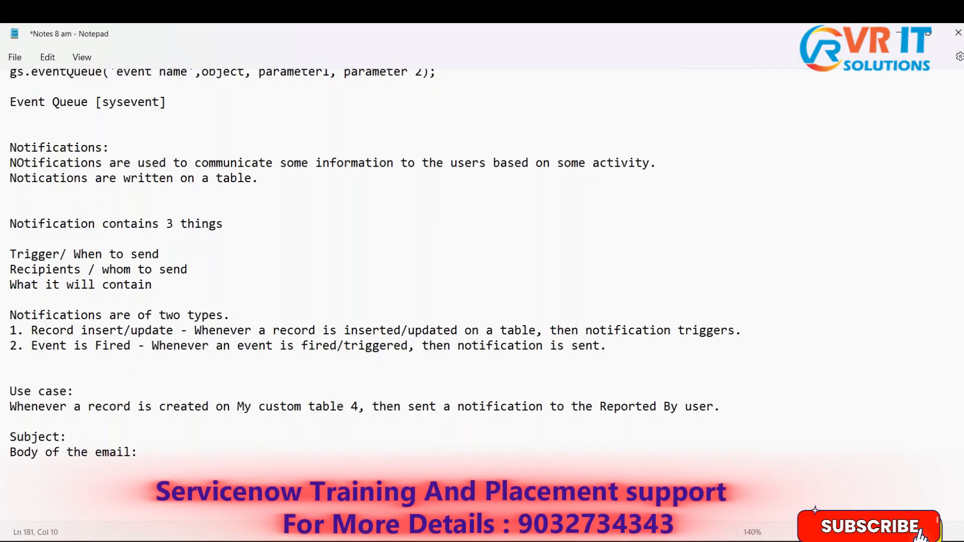
{"action": "type", "text": "A "}
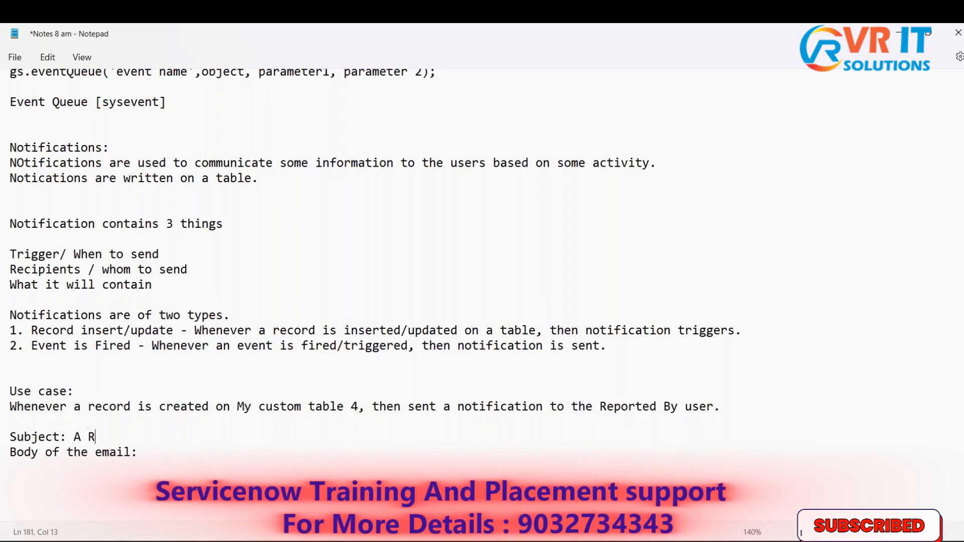
{"action": "type", "text": "n"}
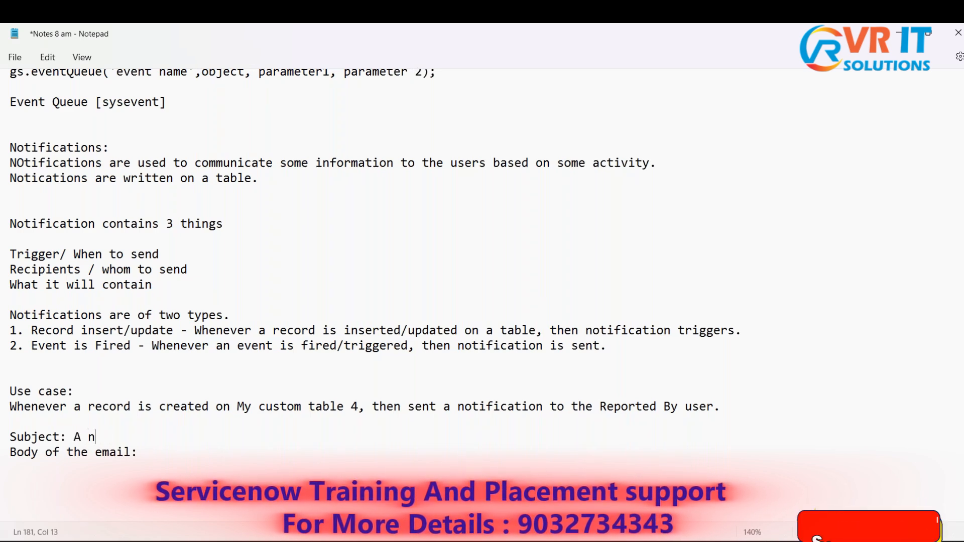
{"action": "type", "text": "ew record has bee"}
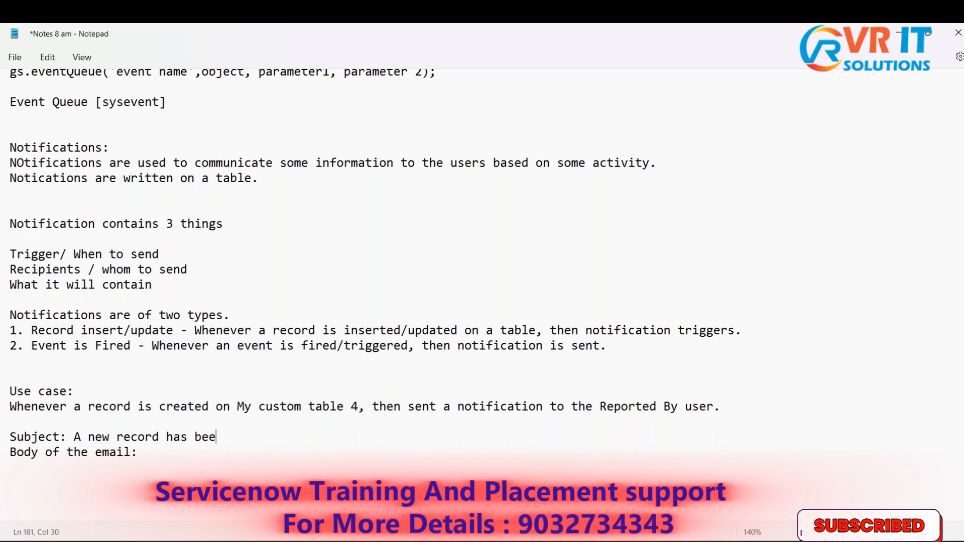
{"action": "type", "text": "ated MCT4009191"}
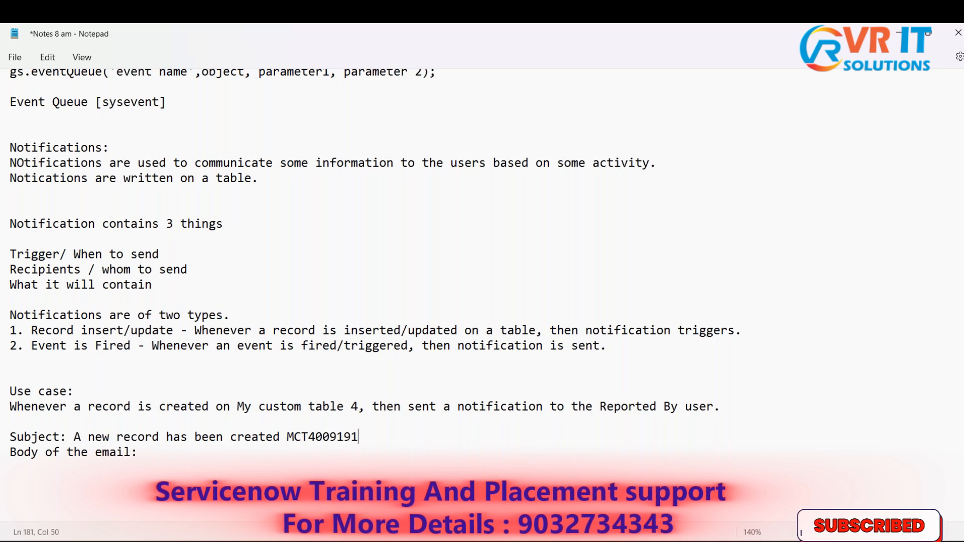
{"action": "left_click_drag", "start_coordinate": [75, 438], "coordinate": [358, 437]}
{"action": "left_click", "coordinate": [161, 457]}
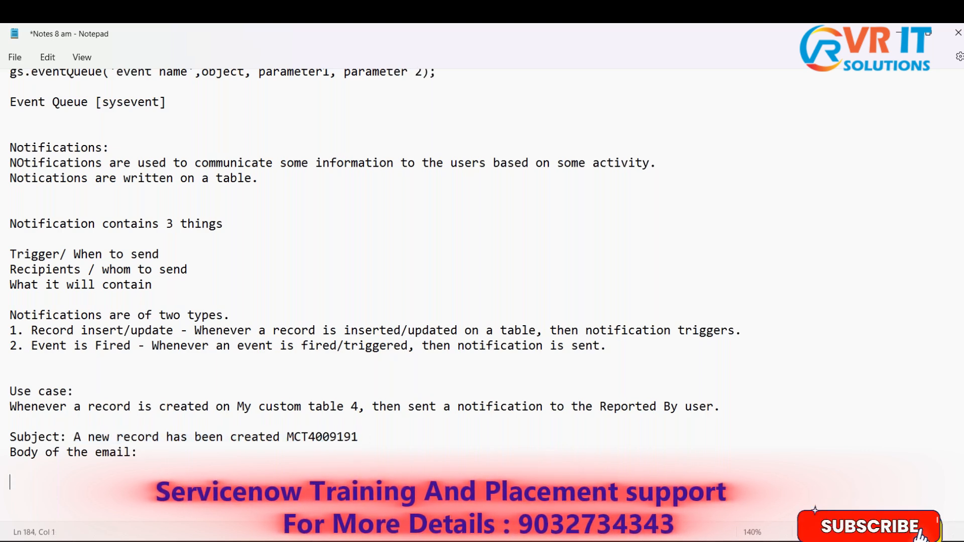
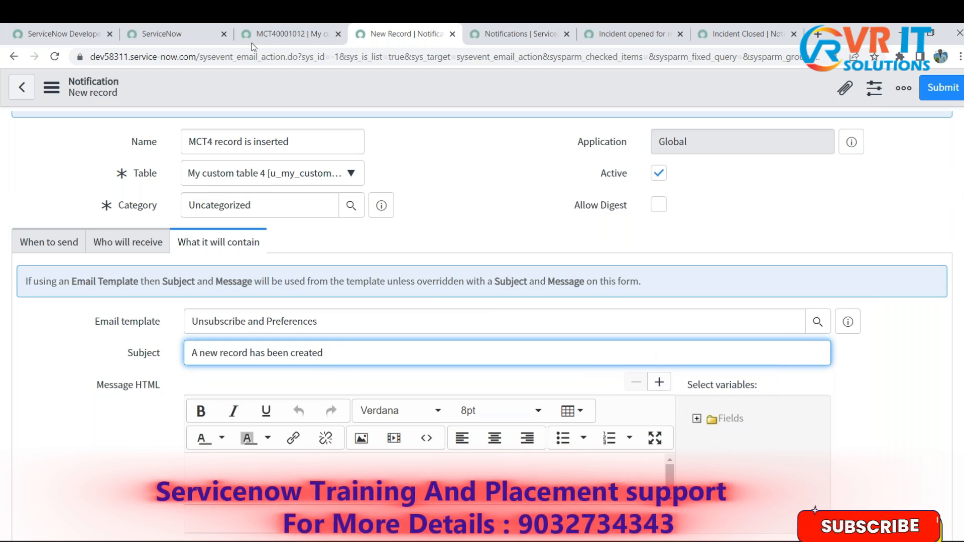
- Check the Number field on the My custom table 4 record against the notification's Subject line
{"action": "left_click", "coordinate": [281, 34]}
{"action": "left_click", "coordinate": [126, 146]}
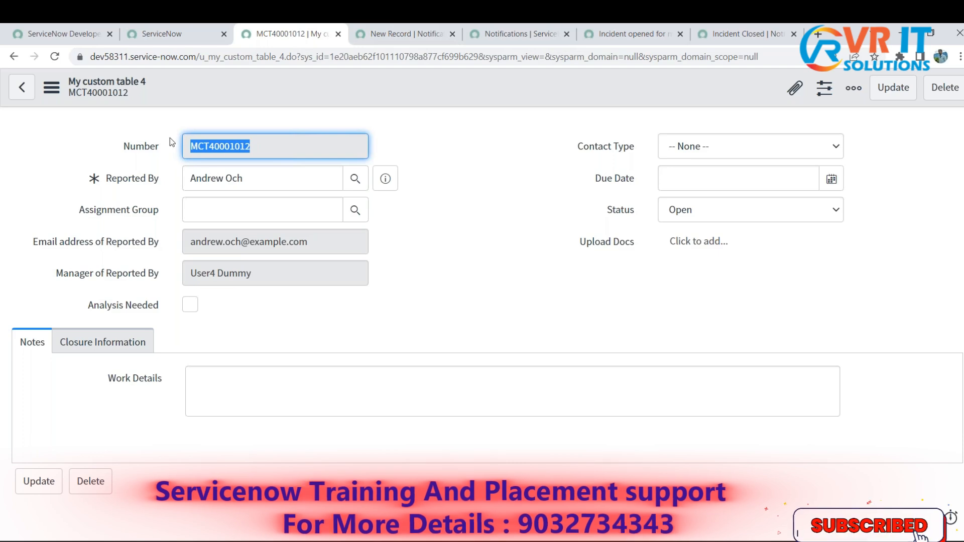
{"action": "left_click_drag", "start_coordinate": [257, 147], "coordinate": [297, 149]}
{"action": "left_click", "coordinate": [393, 28]}
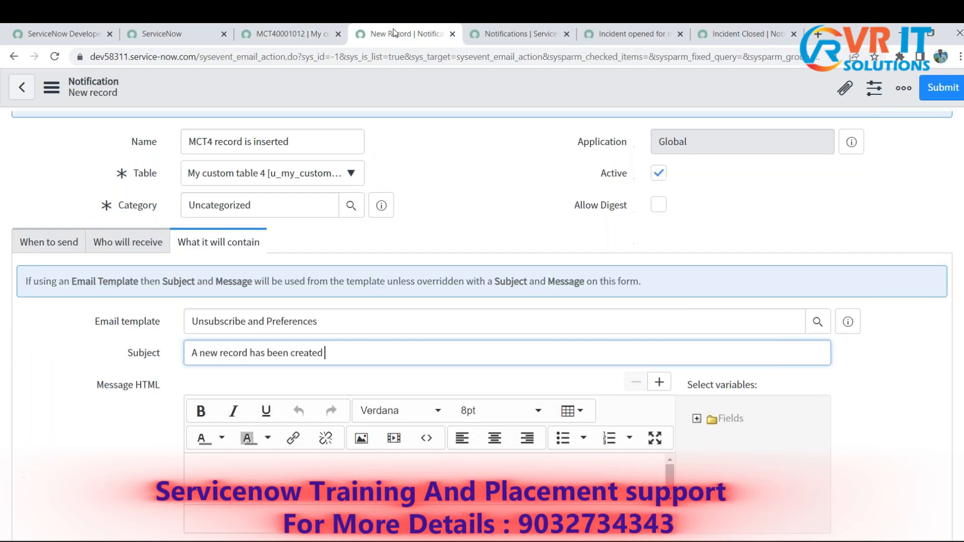
{"action": "scroll", "coordinate": [857, 390], "scroll_direction": "down", "scroll_amount": 2}
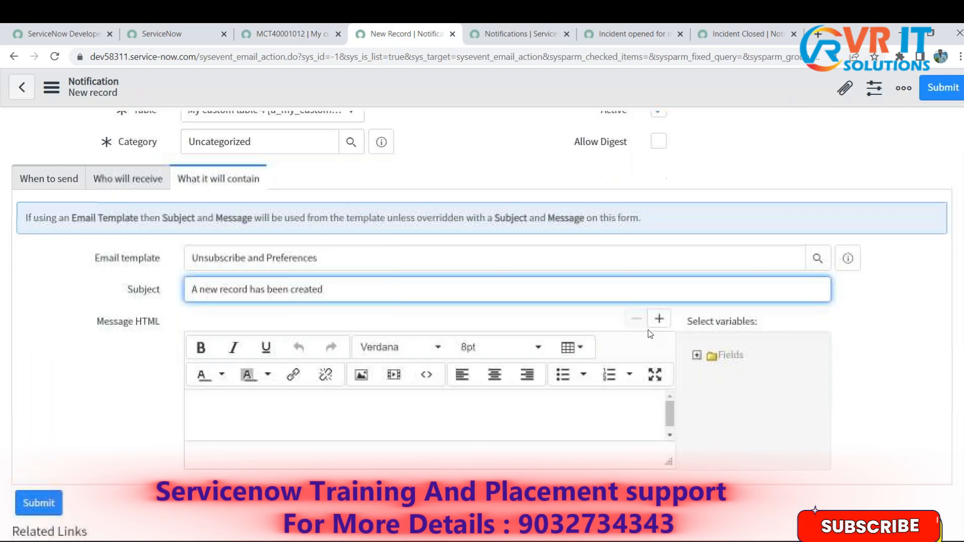
{"action": "left_click", "coordinate": [290, 33]}
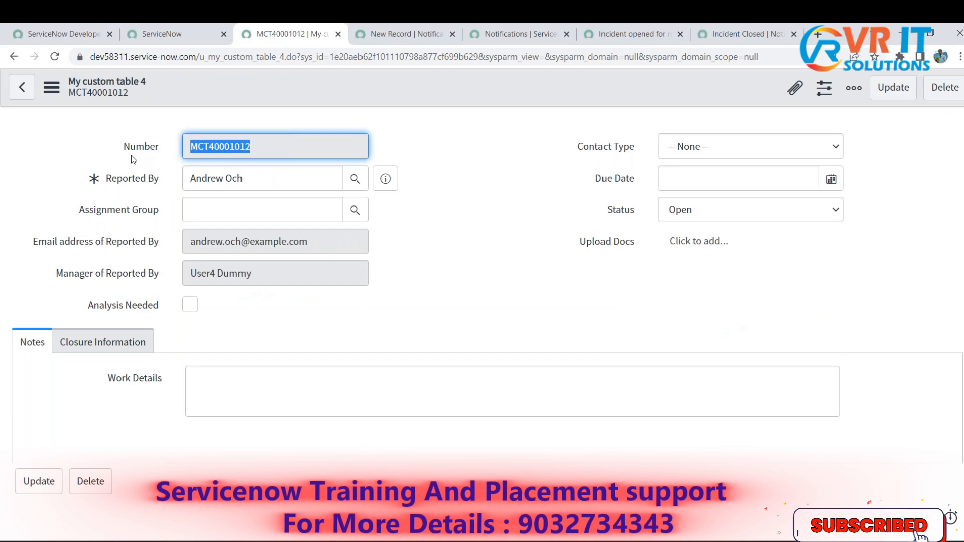
{"action": "left_click", "coordinate": [387, 39]}
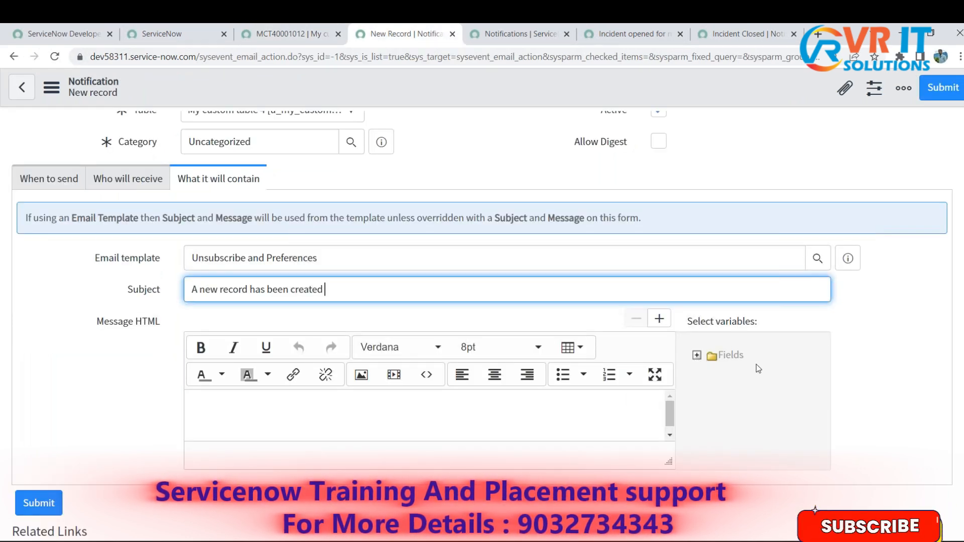
- Expand the Fields variables and insert the Number variable into an enlarged Message HTML editor
{"action": "left_click", "coordinate": [698, 356]}
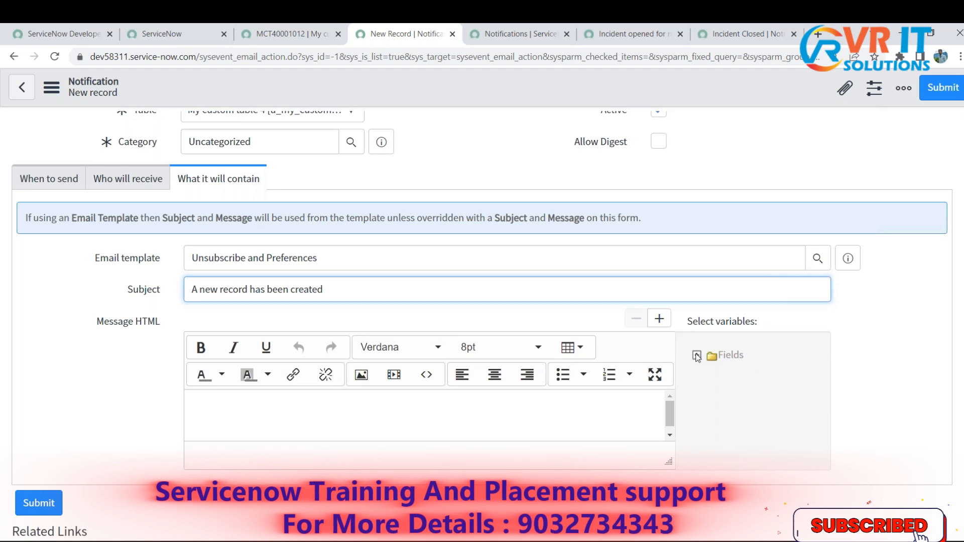
{"action": "left_click", "coordinate": [697, 356]}
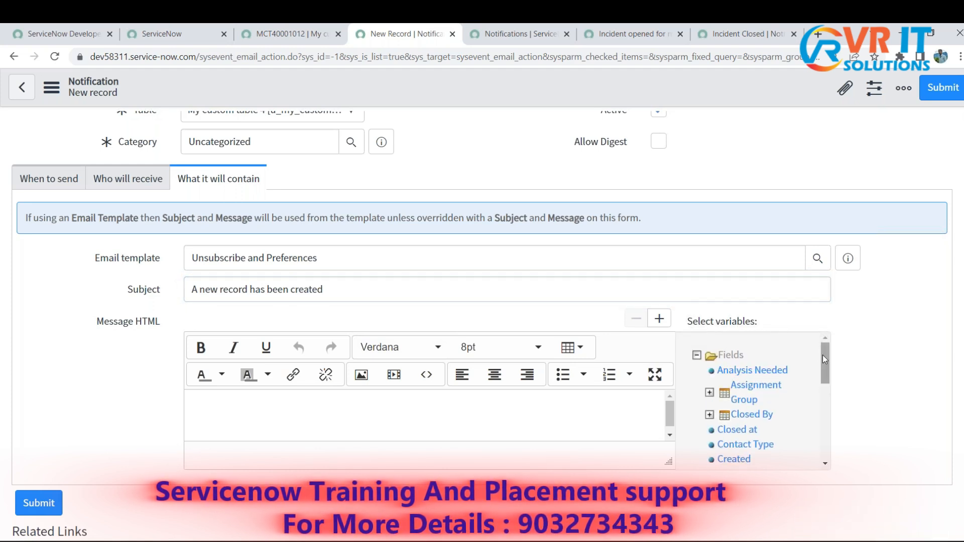
{"action": "left_click_drag", "start_coordinate": [822, 355], "coordinate": [823, 401]}
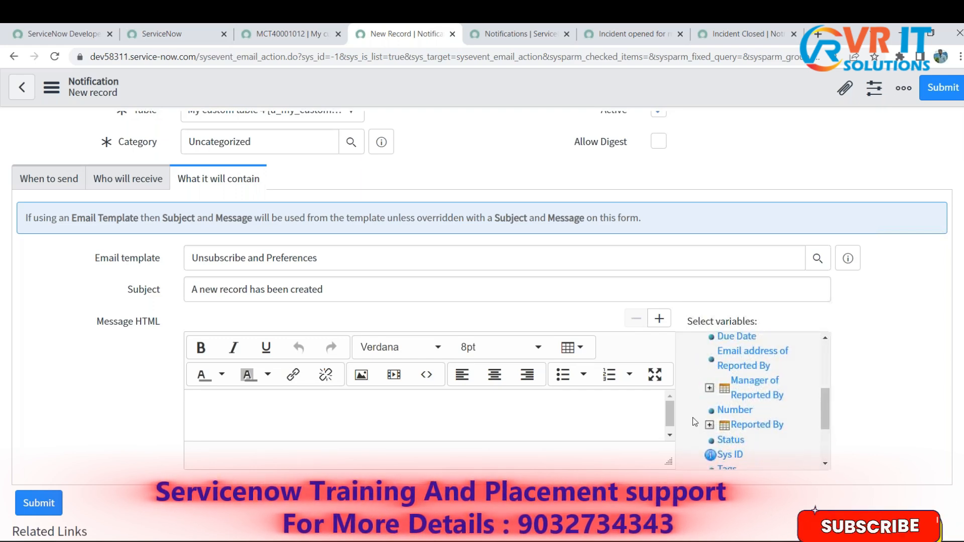
{"action": "left_click", "coordinate": [666, 440]}
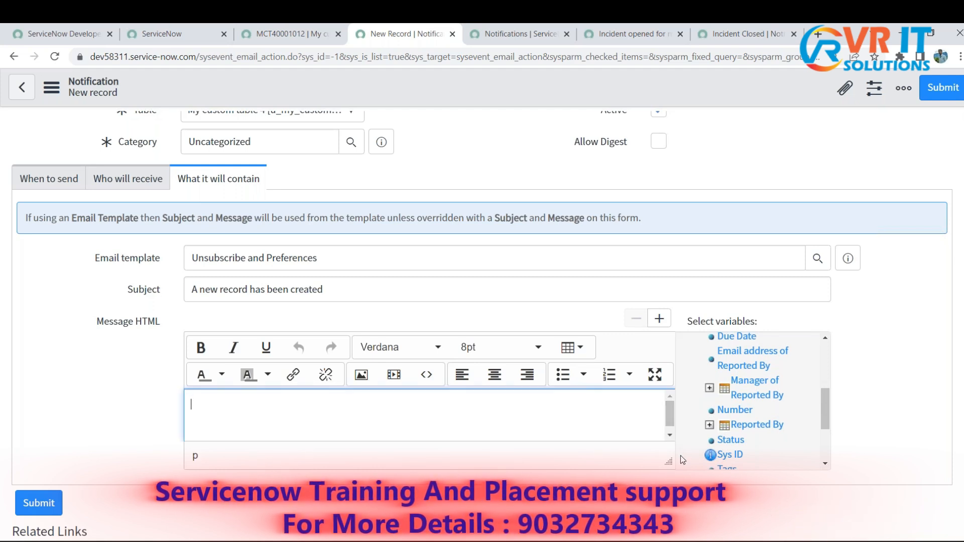
{"action": "left_click_drag", "start_coordinate": [668, 461], "coordinate": [671, 506]}
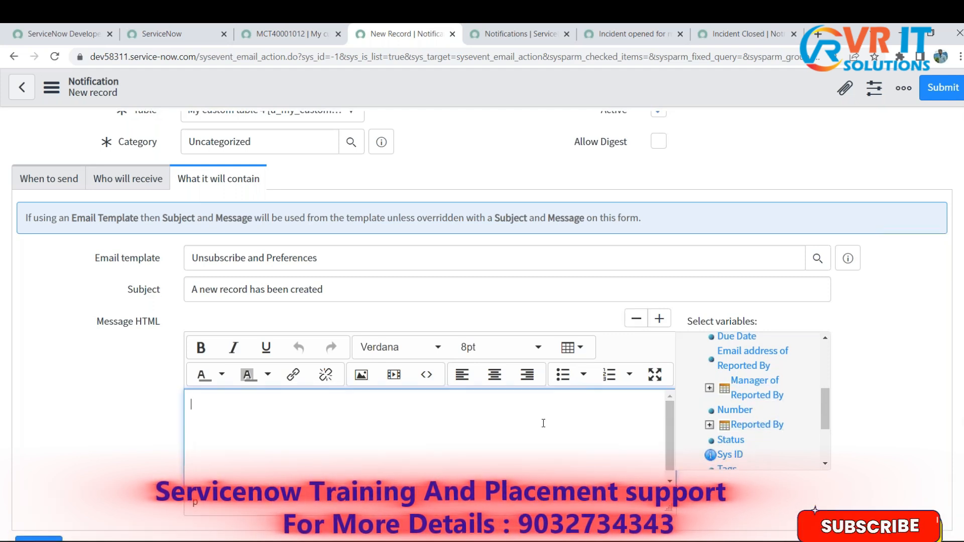
{"action": "left_click", "coordinate": [734, 409]}
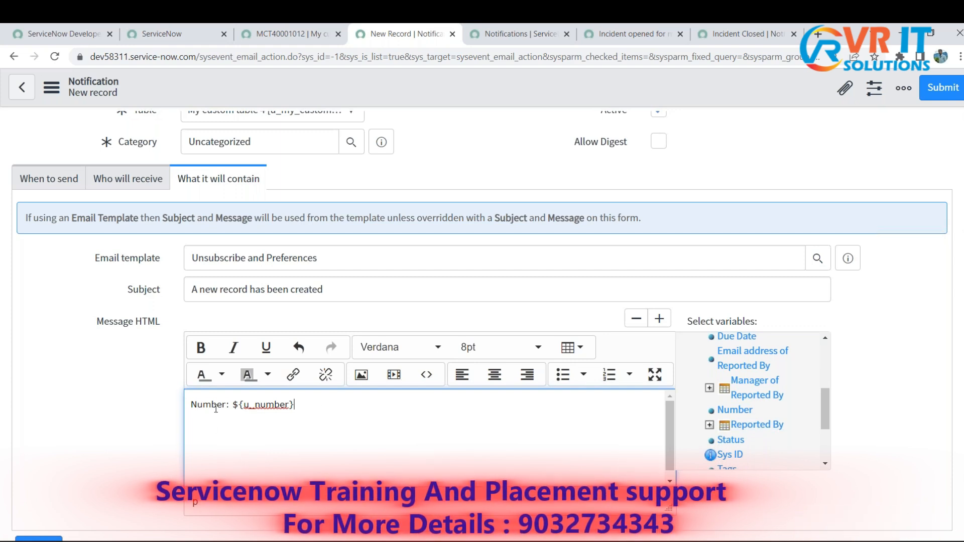
- Examine the inserted Number variable in Message HTML: its label, the ${} wrapper and the u_number field name
{"action": "left_click_drag", "start_coordinate": [297, 404], "coordinate": [232, 404]}
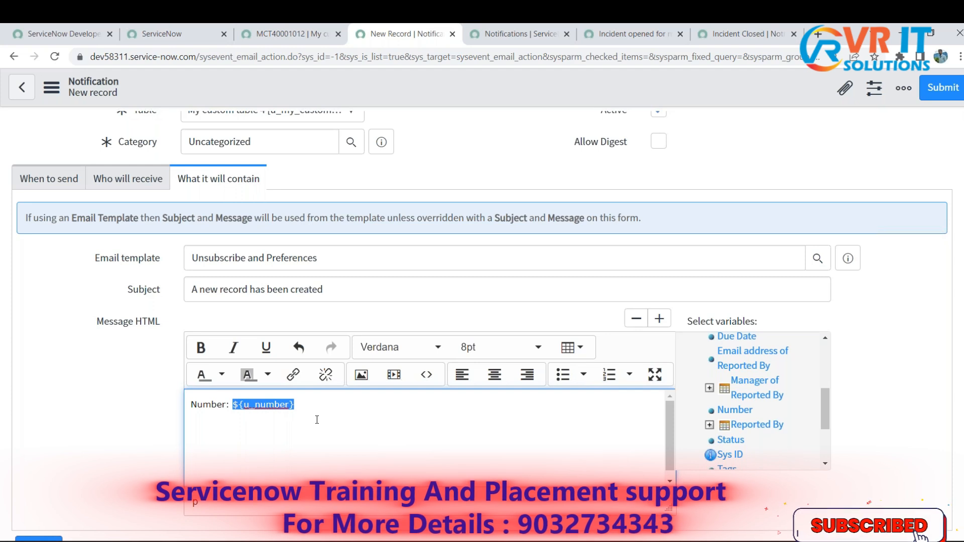
{"action": "left_click", "coordinate": [281, 405]}
{"action": "double_click", "coordinate": [207, 404]}
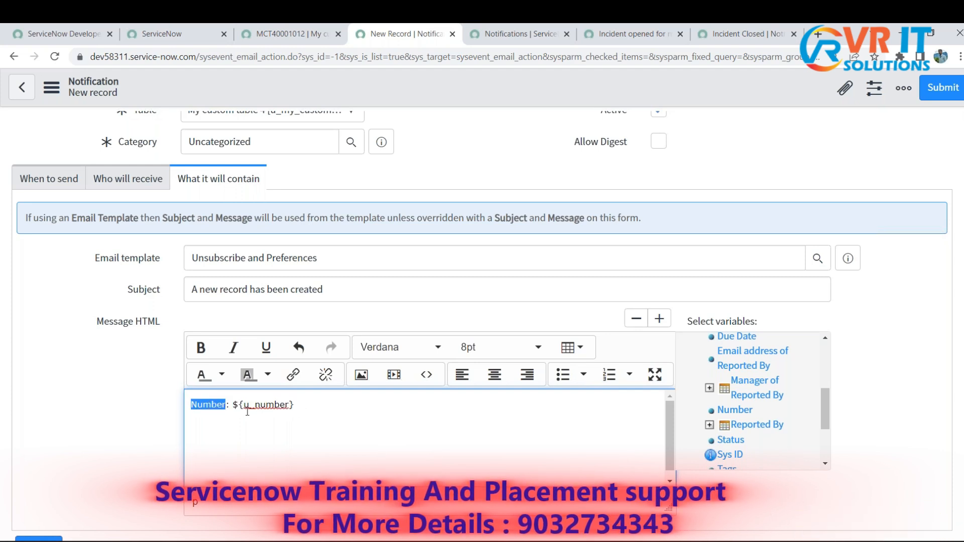
{"action": "left_click", "coordinate": [312, 407]}
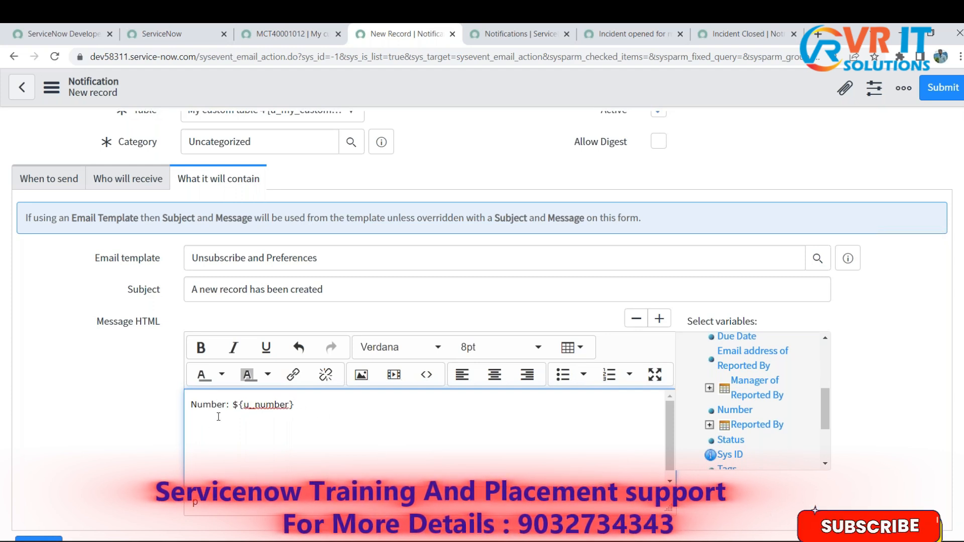
{"action": "double_click", "coordinate": [207, 405]}
{"action": "left_click_drag", "start_coordinate": [298, 405], "coordinate": [244, 402]}
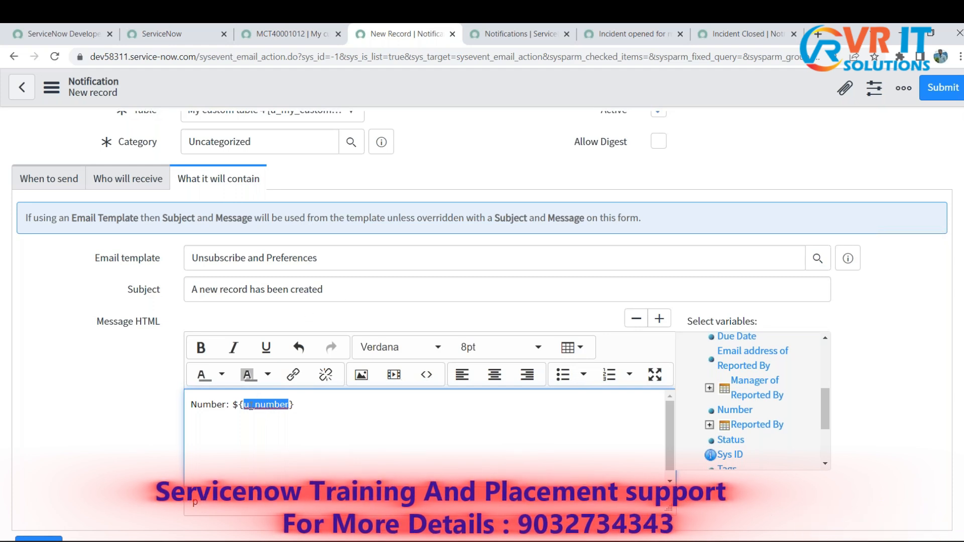
{"action": "left_click", "coordinate": [236, 404]}
{"action": "left_click_drag", "start_coordinate": [235, 405], "coordinate": [244, 405]}
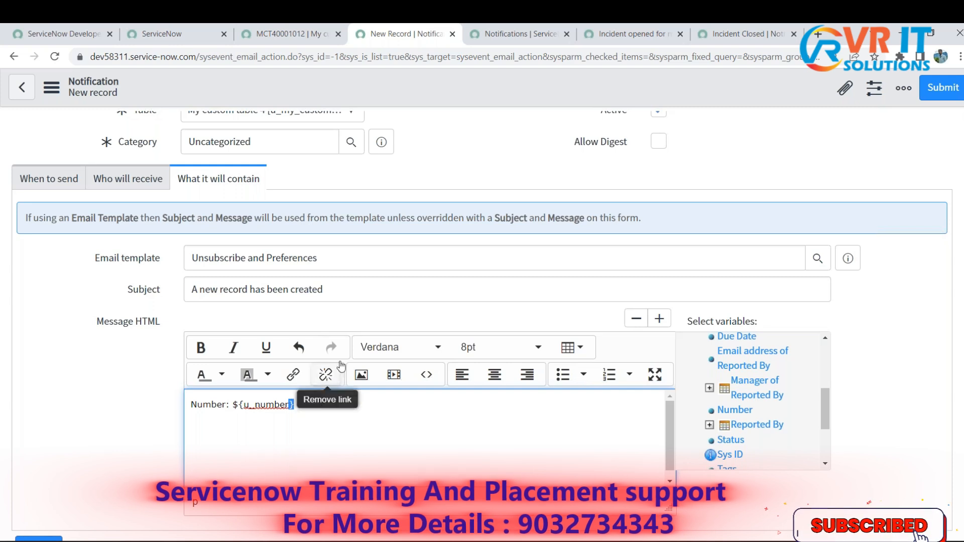
- Move ${u_number} from Message HTML to the end of the Subject and compare it with the record's Number field
{"action": "left_click", "coordinate": [387, 288]}
{"action": "left_click", "coordinate": [319, 404]}
{"action": "left_click_drag", "start_coordinate": [318, 405], "coordinate": [234, 403]}
{"action": "key", "text": "ctrl+c"}
{"action": "key", "text": "ctrl+z"}
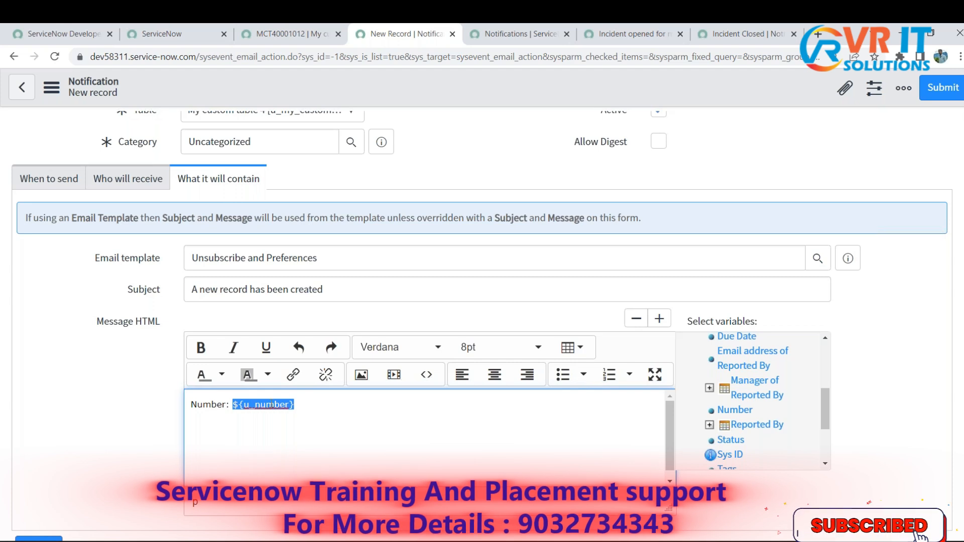
{"action": "key", "text": "BackSpace"}
{"action": "left_click", "coordinate": [356, 293]}
{"action": "key", "text": "ctrl+v"}
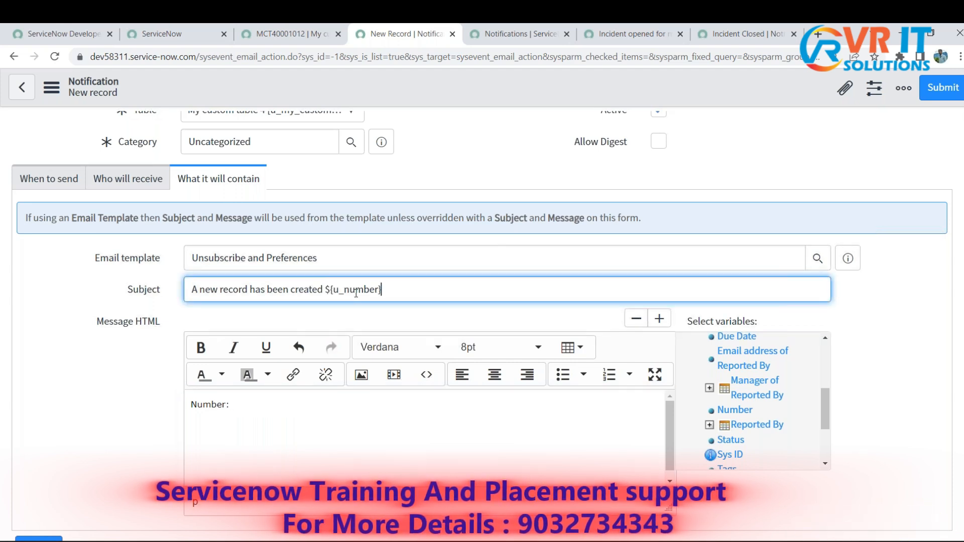
{"action": "left_click_drag", "start_coordinate": [388, 296], "coordinate": [324, 295]}
{"action": "left_click", "coordinate": [298, 33]}
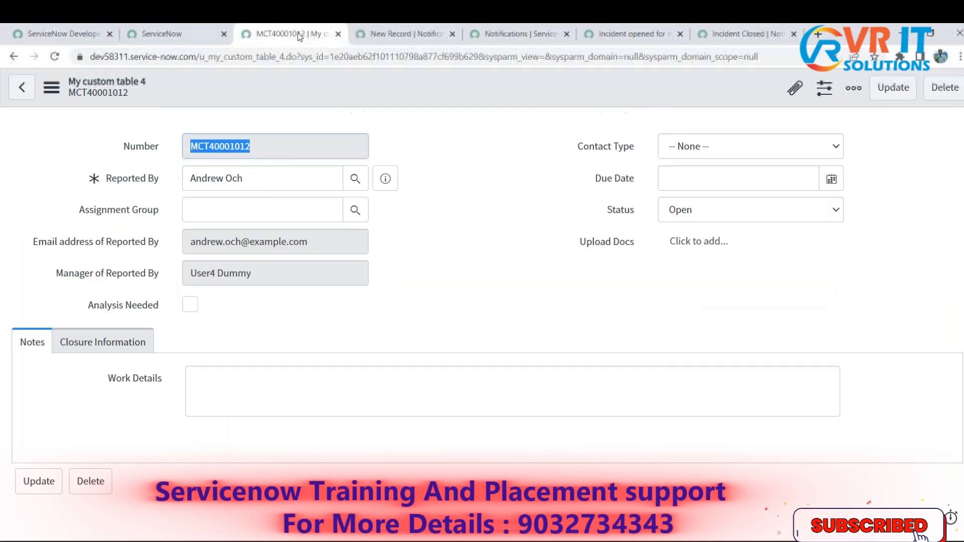
{"action": "left_click", "coordinate": [409, 25]}
- Clear the leftover "Number:" label from Message HTML
{"action": "left_click_drag", "start_coordinate": [235, 403], "coordinate": [168, 401]}
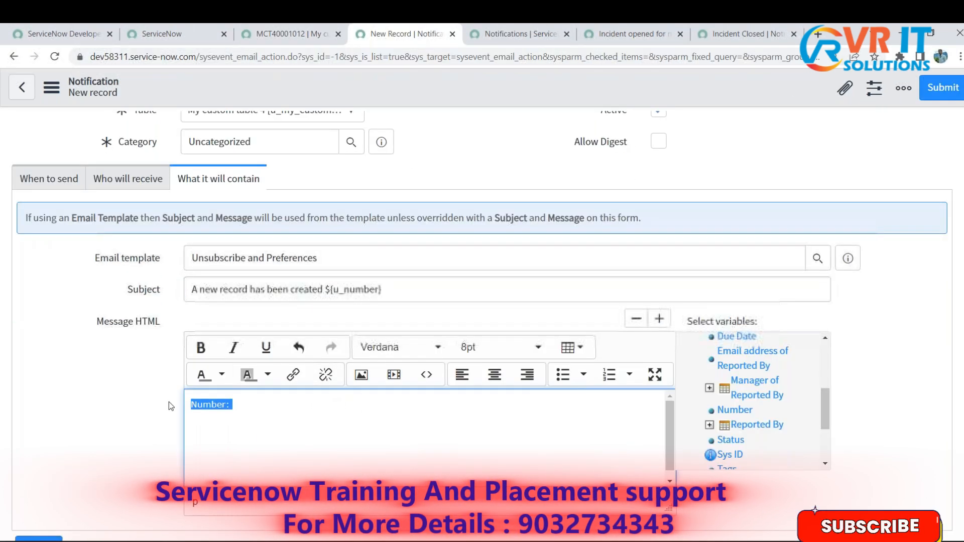
{"action": "key", "text": "BackSpace"}
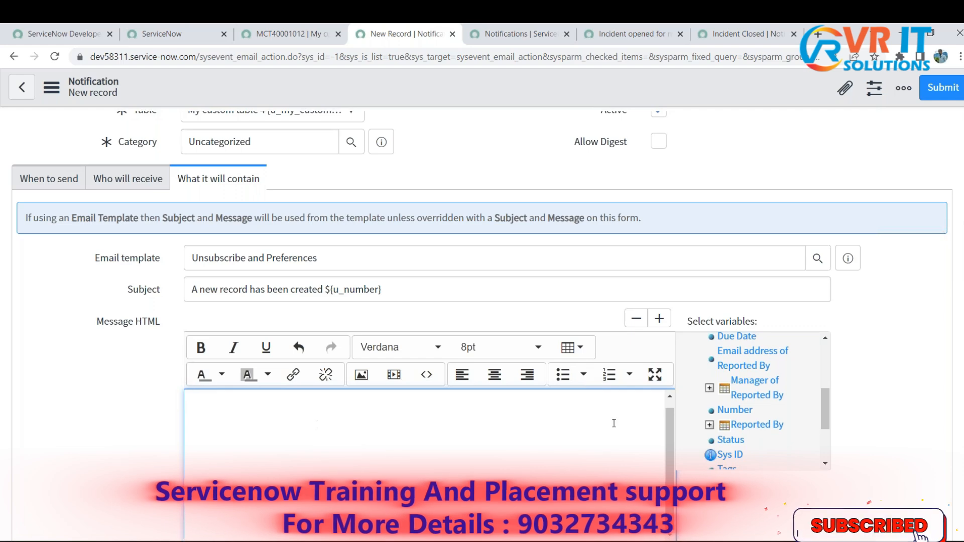
{"action": "scroll", "coordinate": [882, 405], "scroll_direction": "down", "scroll_amount": 2}
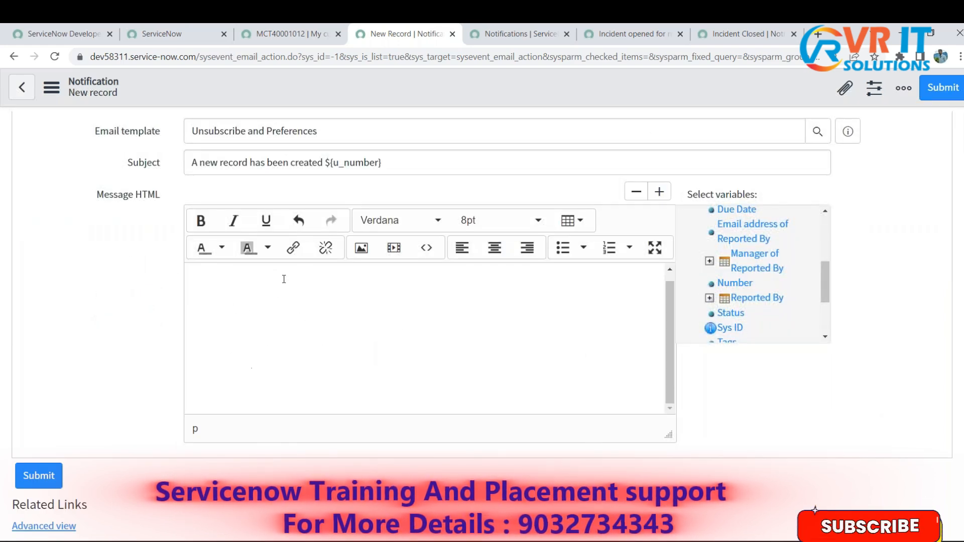
- Consult the planned email body in the Notepad notes and start Message HTML with the greeting "Hi ${u_reported_by},"
{"action": "key", "text": "alt+Tab"}
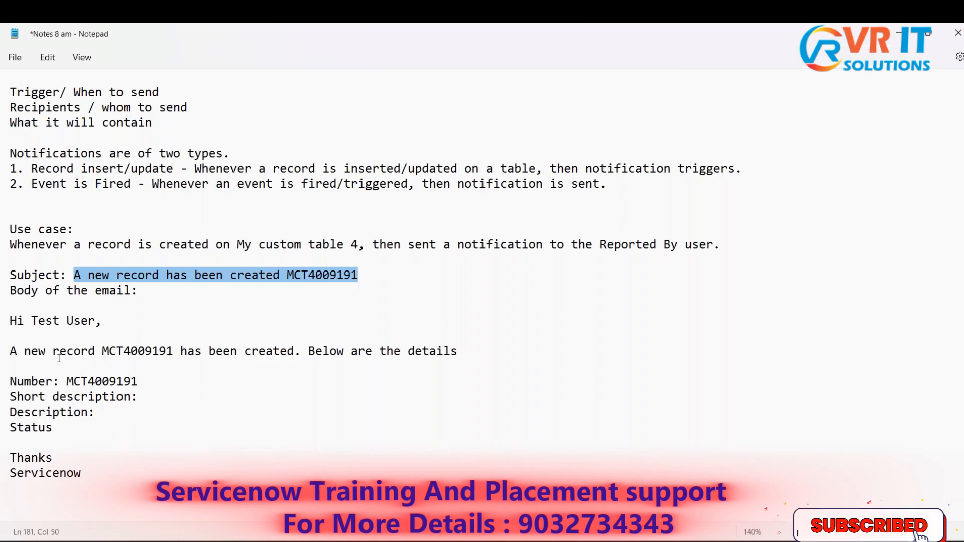
{"action": "left_click_drag", "start_coordinate": [10, 320], "coordinate": [97, 470]}
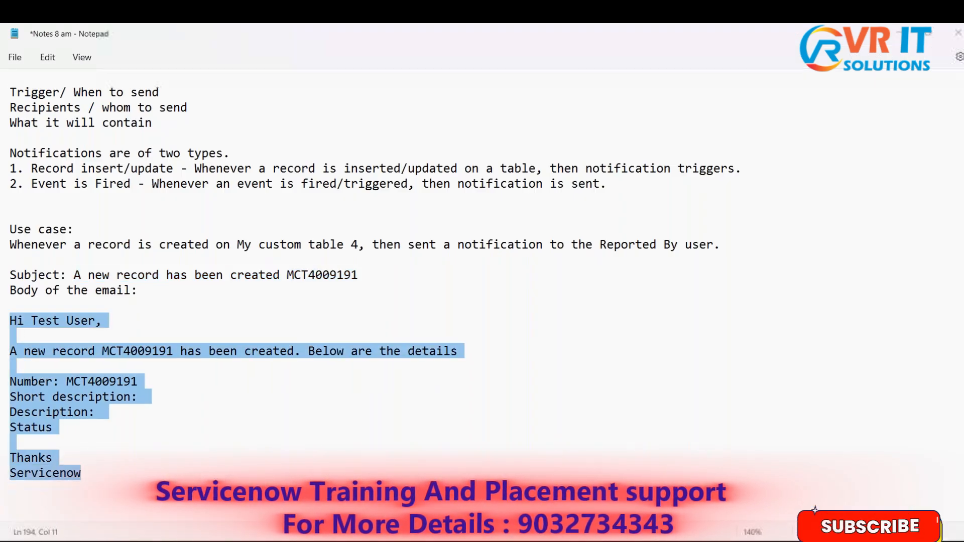
{"action": "key", "text": "alt+Tab"}
{"action": "type", "text": "Hi"}
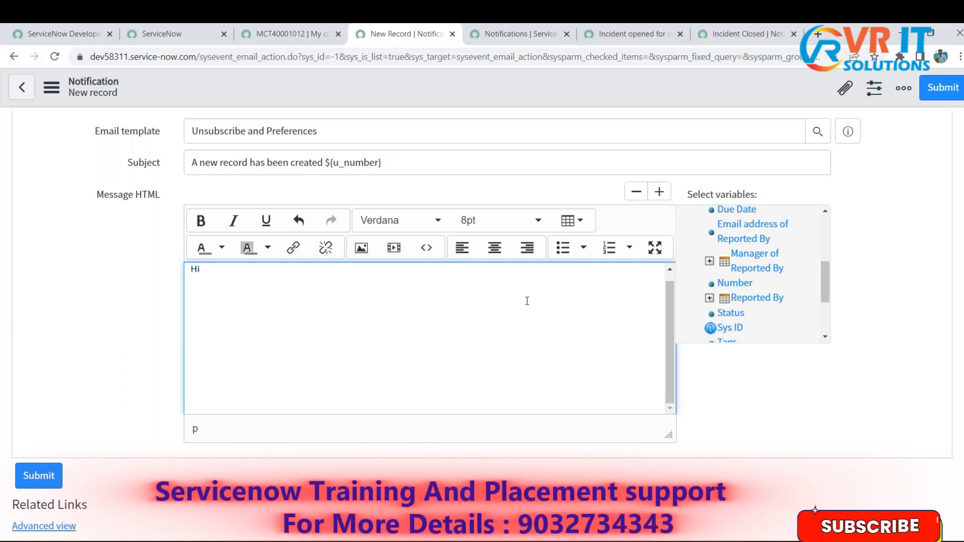
{"action": "left_click", "coordinate": [758, 298]}
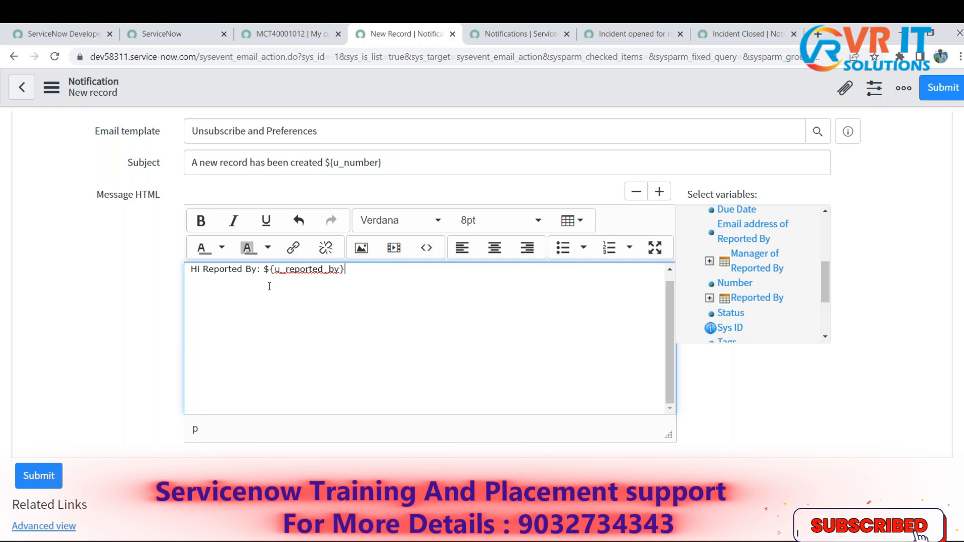
{"action": "left_click_drag", "start_coordinate": [264, 271], "coordinate": [206, 278]}
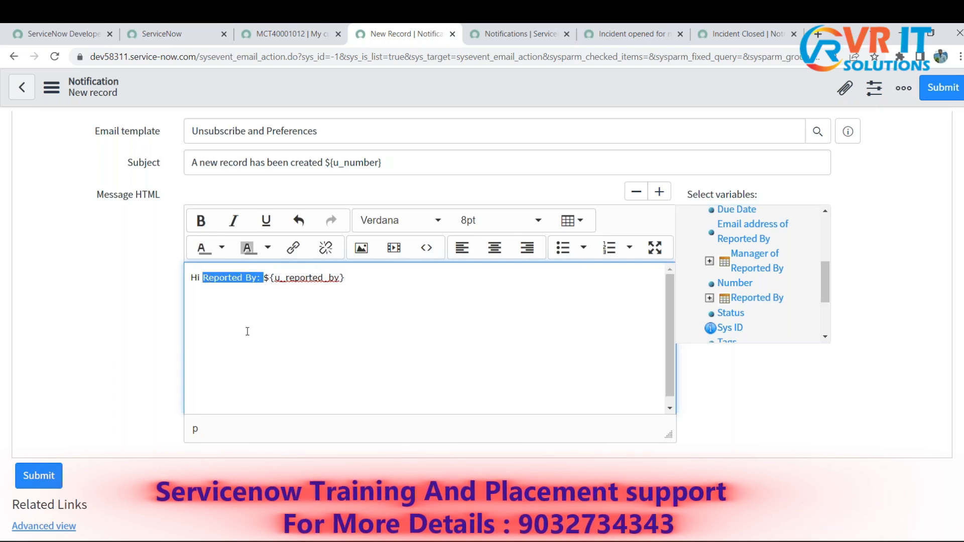
{"action": "key", "text": "BackSpace"}
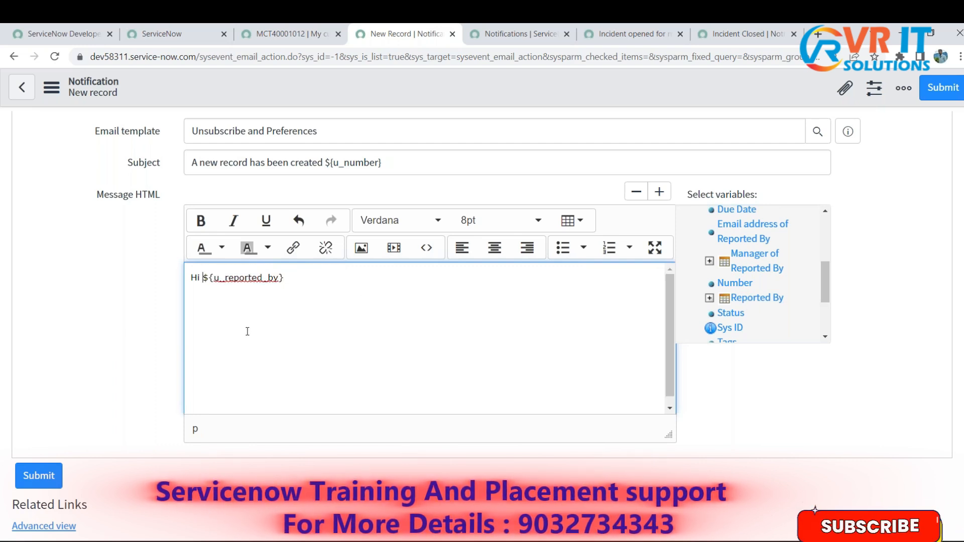
{"action": "key", "text": "Right"}
{"action": "key", "text": "Right"}
{"action": "key", "text": "Right"}
{"action": "key", "text": "Right"}
{"action": "key", "text": "Right"}
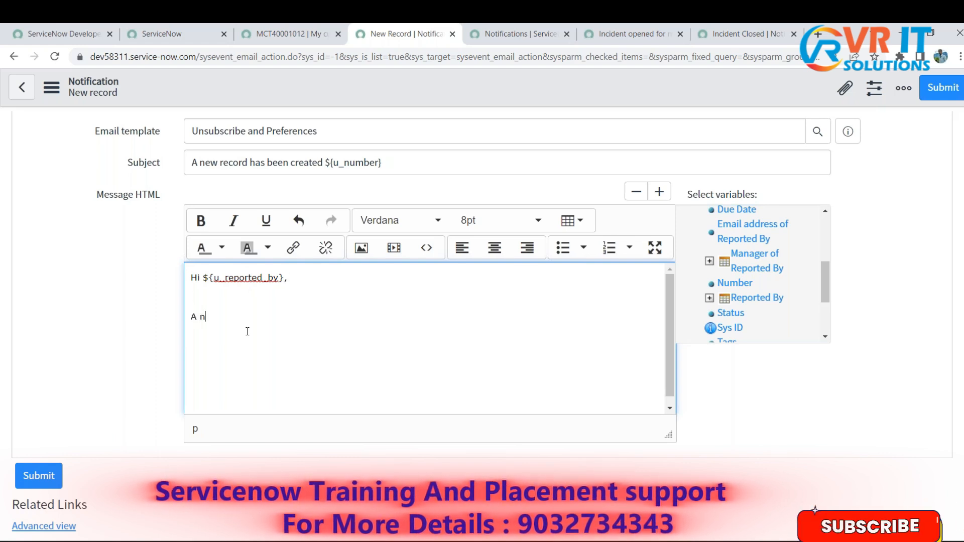
- Write the sentence "A new record has been created ${u_number}" below the greeting in Message HTML
{"action": "type", "text": "record "}
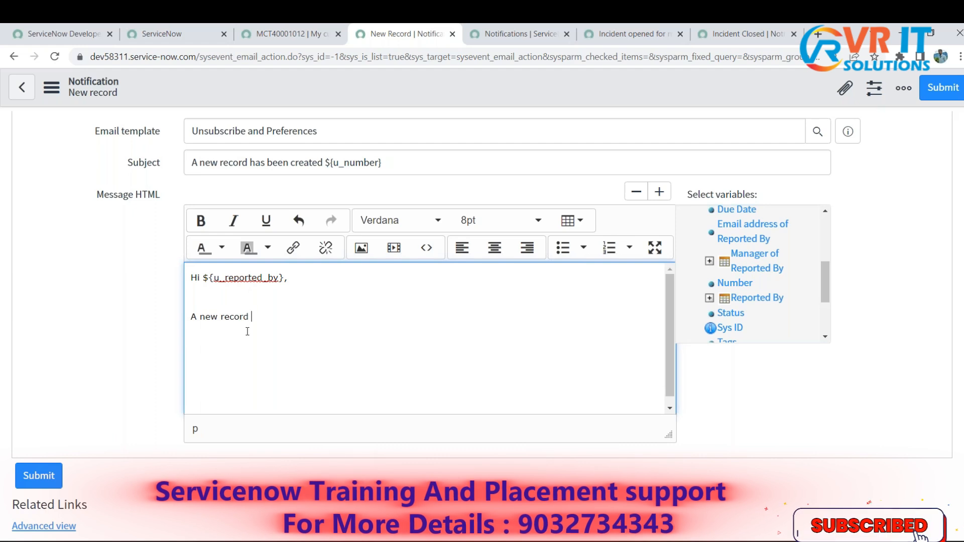
{"action": "type", "text": "has been c"}
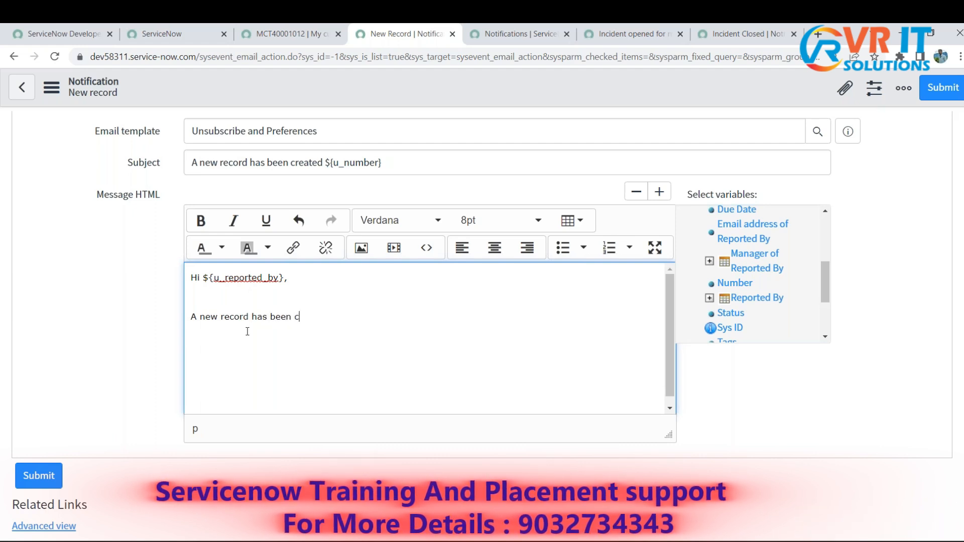
{"action": "type", "text": "reated"}
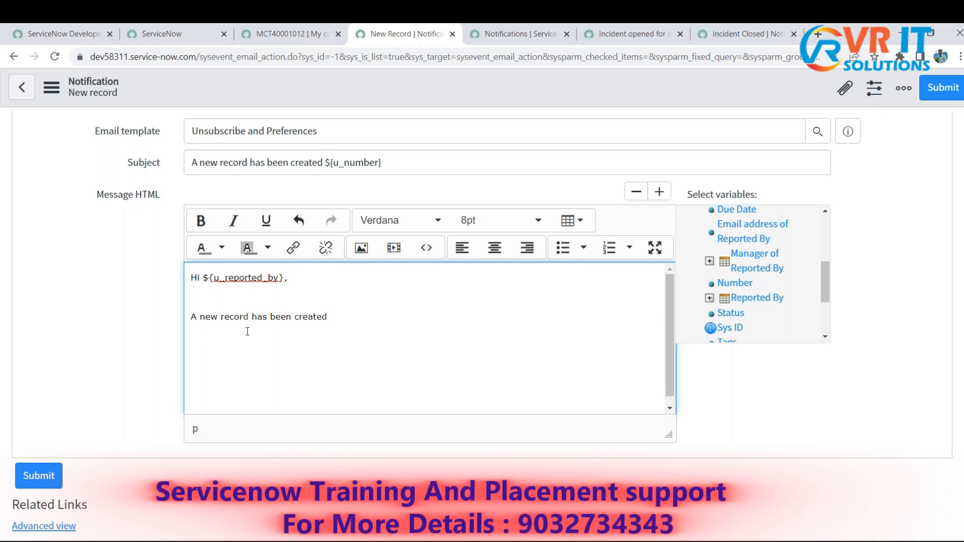
{"action": "type", "text": "$"}
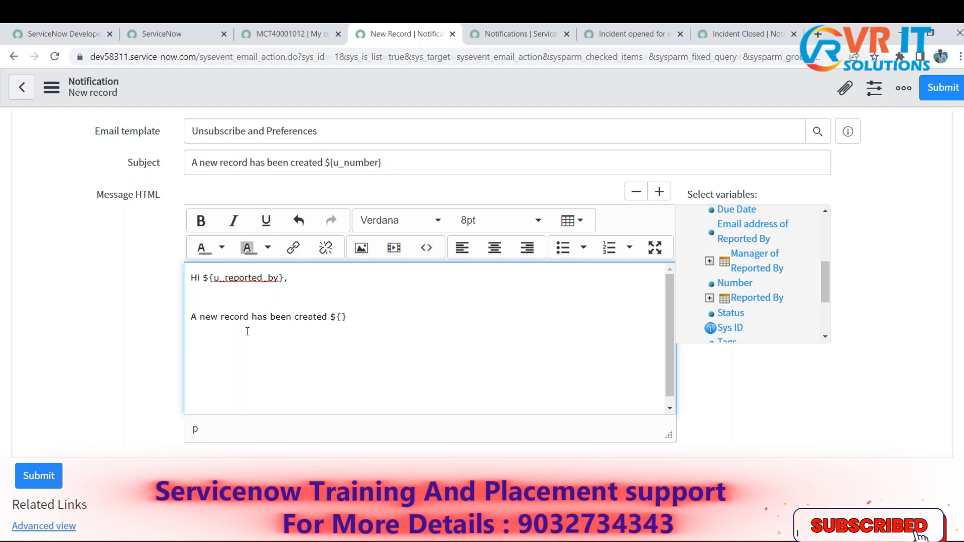
{"action": "type", "text": "{u_numb"}
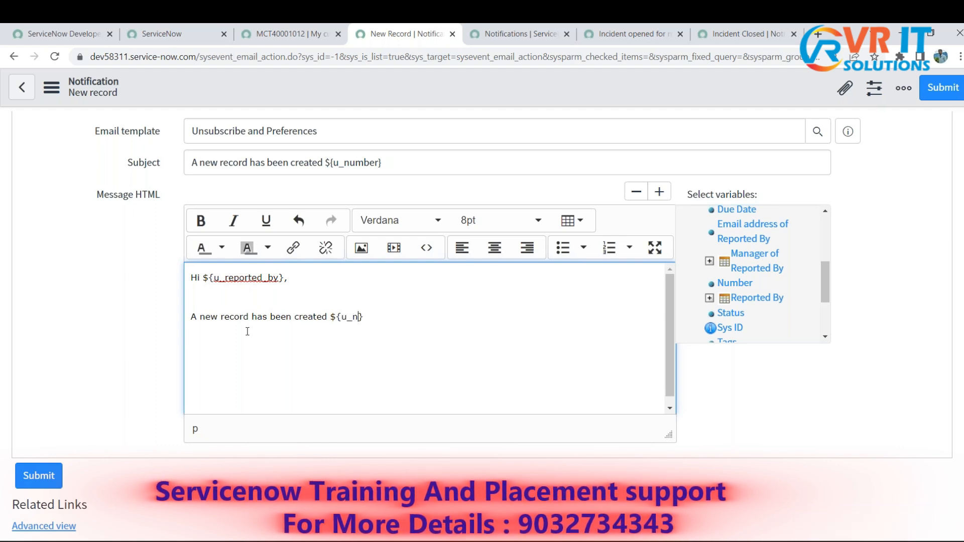
{"action": "type", "text": "er"}
{"action": "key", "text": "Right"}
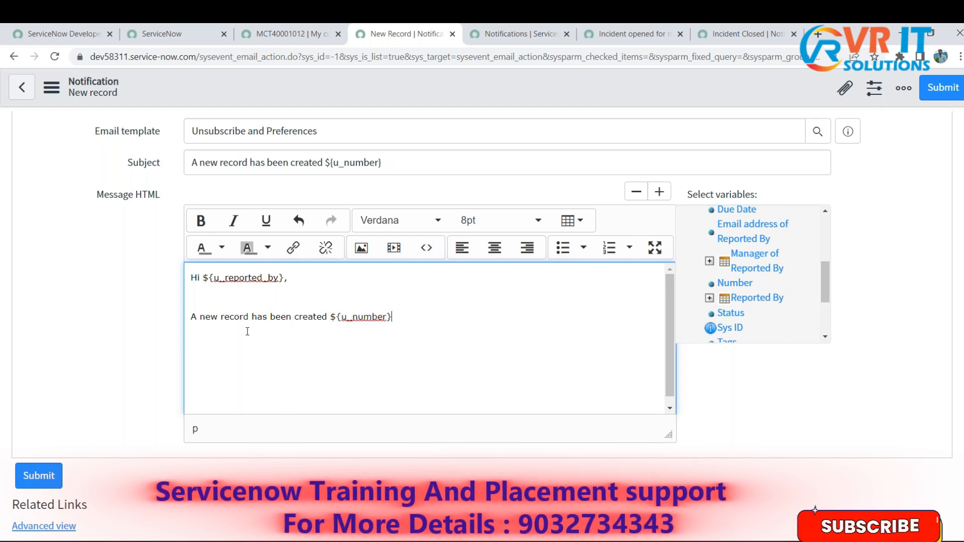
- Append ". Below are the details" to the sentence about the new record in Message HTML
{"action": "type", "text": ". Be"}
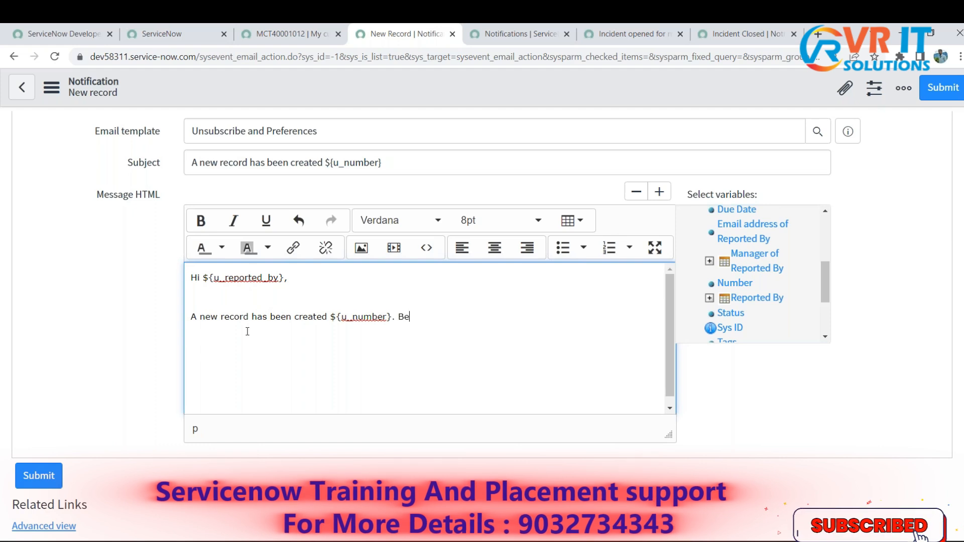
{"action": "type", "text": "low are the "}
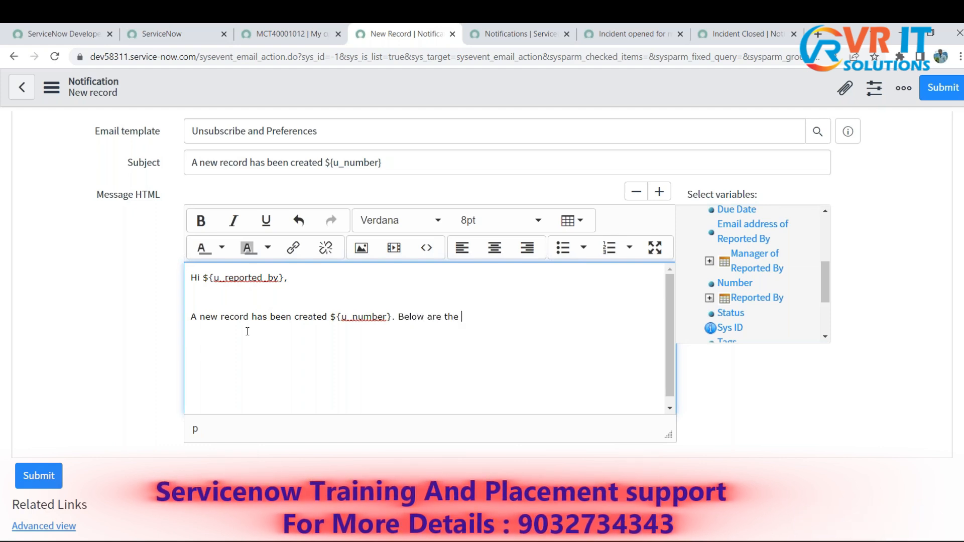
{"action": "type", "text": "detail"}
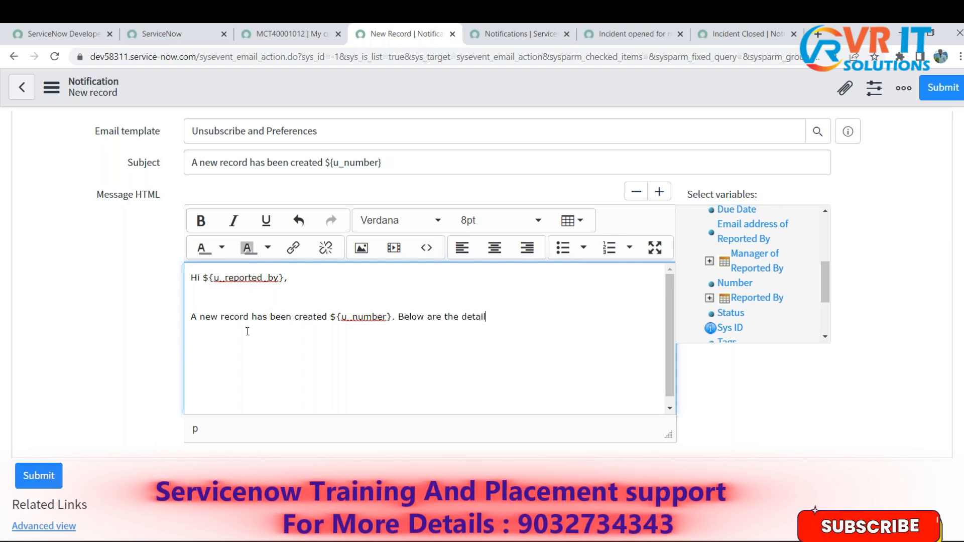
{"action": "type", "text": "s Number:"}
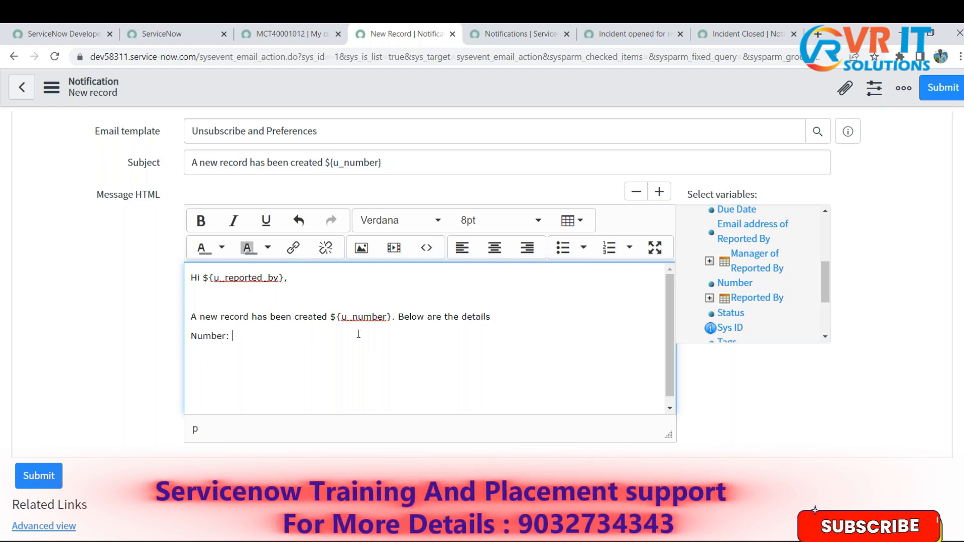
- Add the line "Number: ${u_number}" under the sentence, reusing the variable already present in Message HTML
{"action": "left_click_drag", "start_coordinate": [392, 316], "coordinate": [333, 312]}
{"action": "key", "text": "ctrl+c"}
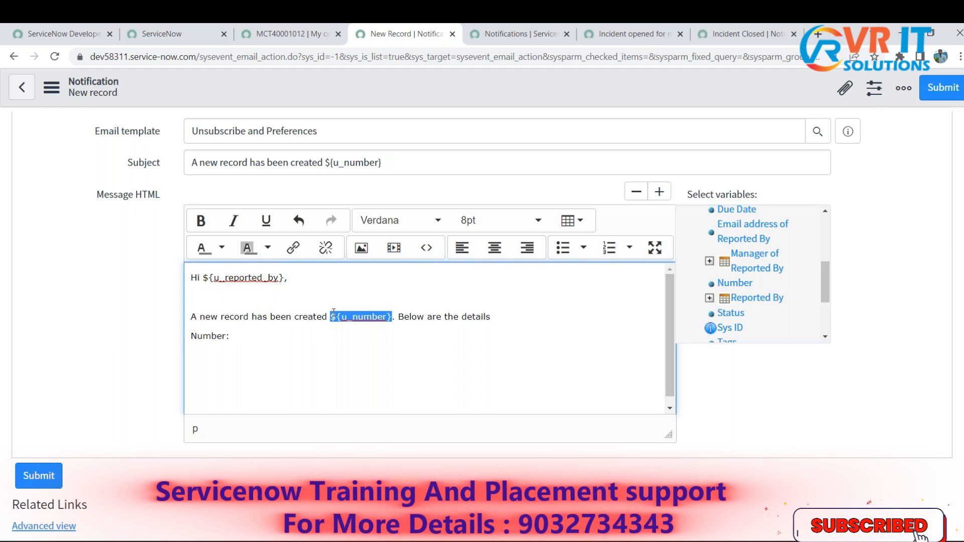
{"action": "left_click", "coordinate": [277, 335]}
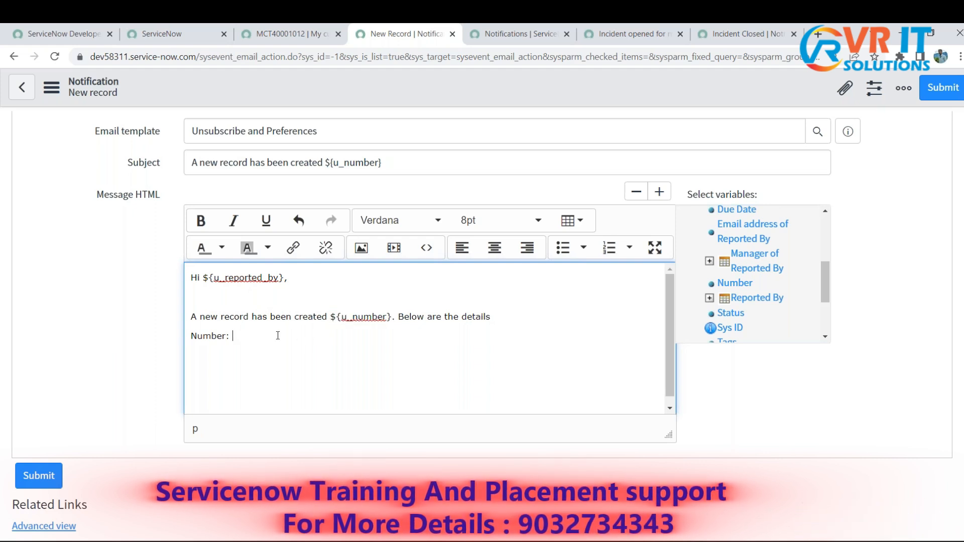
{"action": "key", "text": "ctrl+v"}
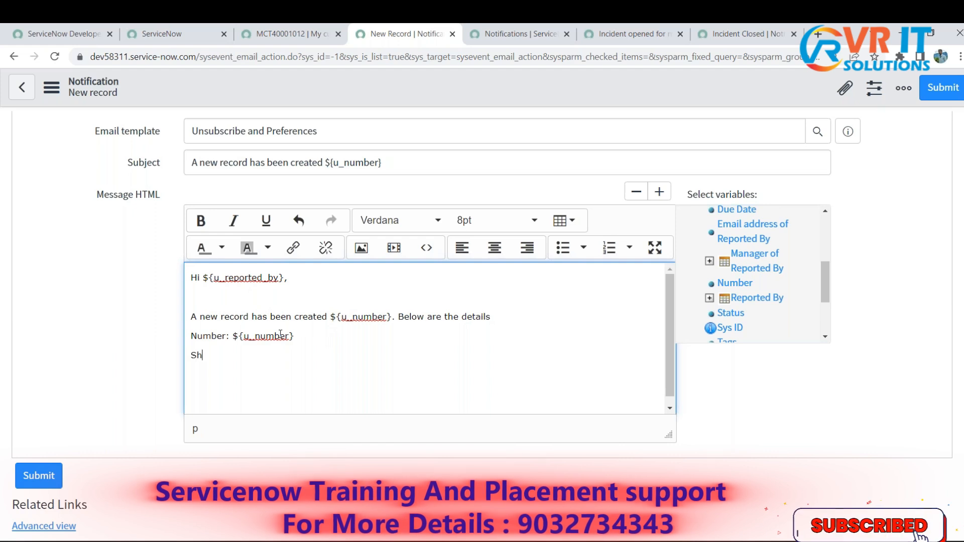
- Add a "Short Description:" label below the Number line and check the My custom table 4 record form for a matching field
{"action": "type", "text": "Short Description:"}
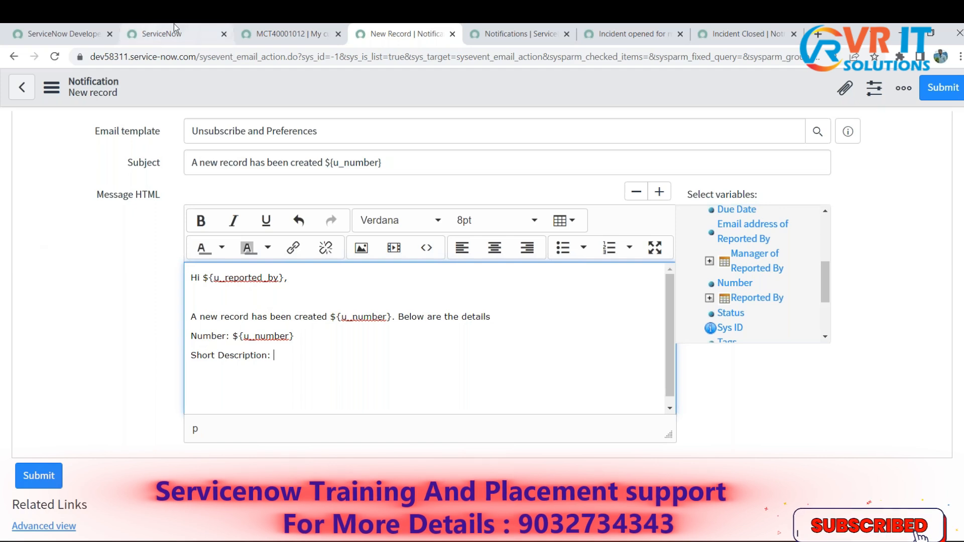
{"action": "left_click", "coordinate": [286, 34]}
{"action": "left_click", "coordinate": [103, 343]}
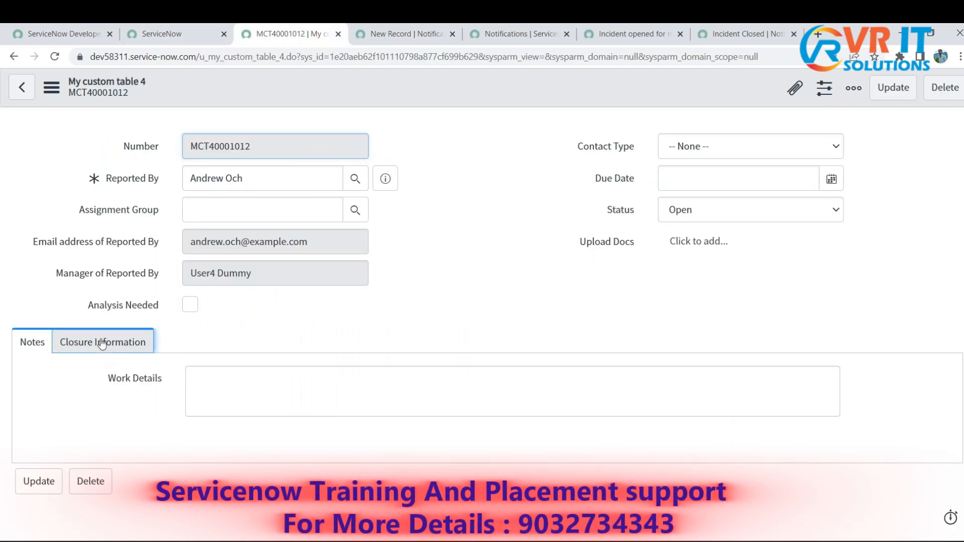
{"action": "left_click", "coordinate": [36, 348]}
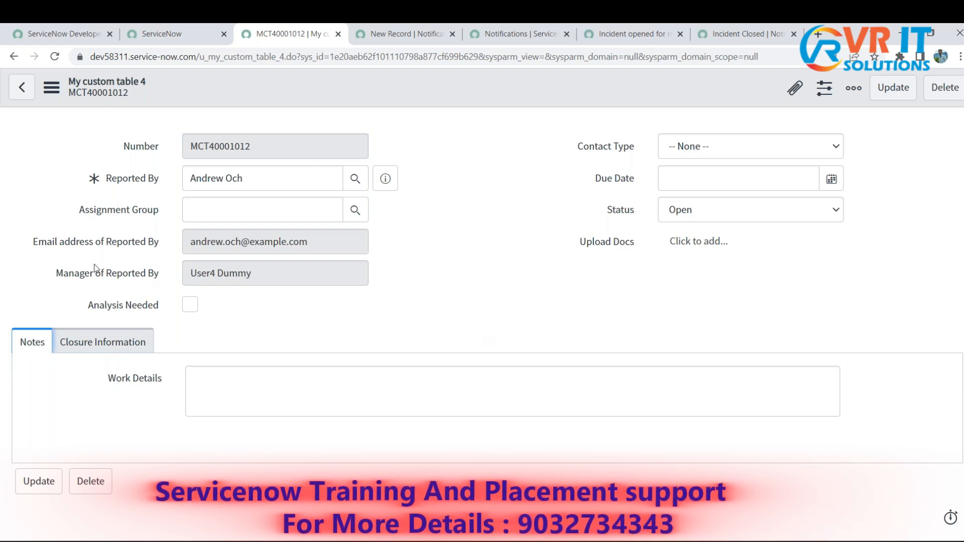
{"action": "left_click", "coordinate": [161, 211]}
{"action": "left_click_drag", "start_coordinate": [161, 211], "coordinate": [82, 212]}
{"action": "left_click", "coordinate": [82, 211]}
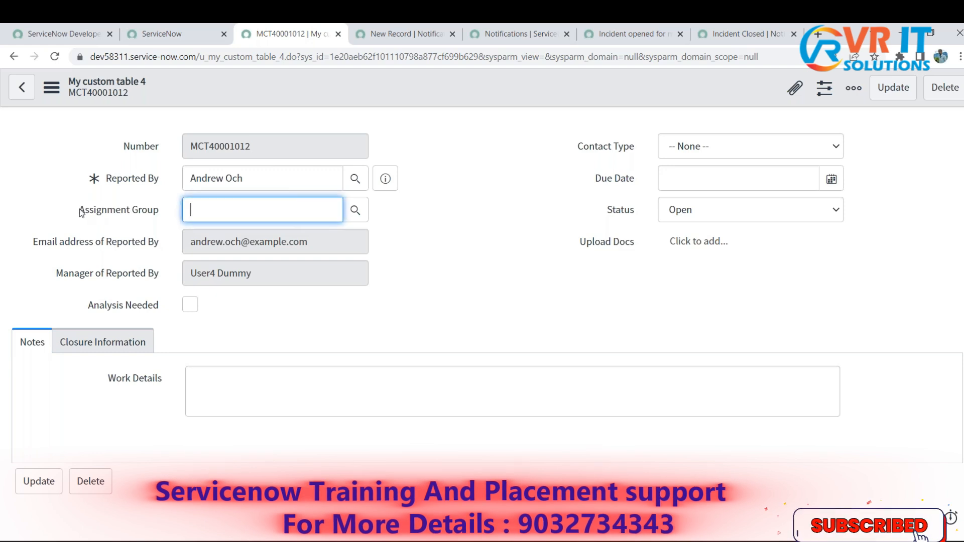
- Show the dictionary info of the Contact Type field on the My custom table 4 record and copy the field name u_contact_type
{"action": "left_click", "coordinate": [668, 150]}
{"action": "left_click", "coordinate": [601, 151]}
{"action": "right_click", "coordinate": [602, 151]}
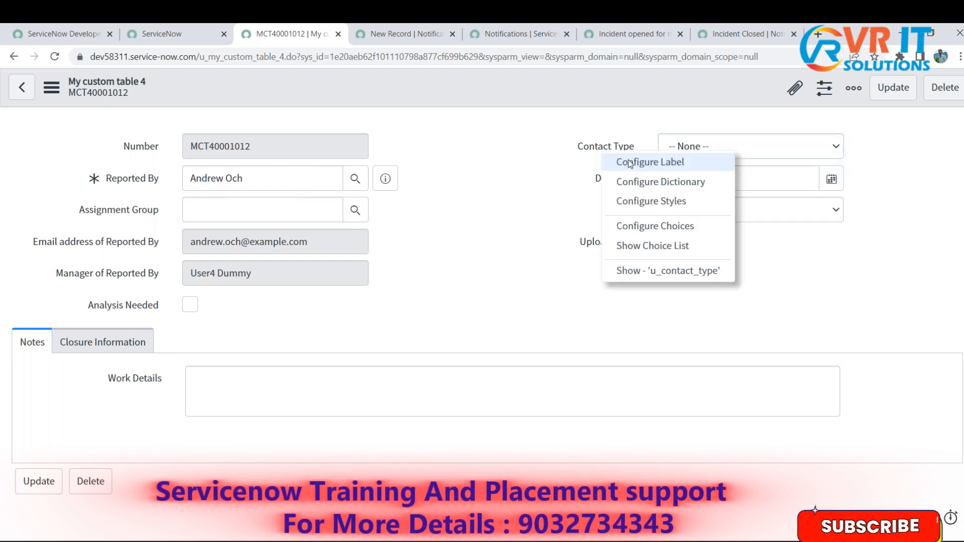
{"action": "left_click", "coordinate": [681, 272]}
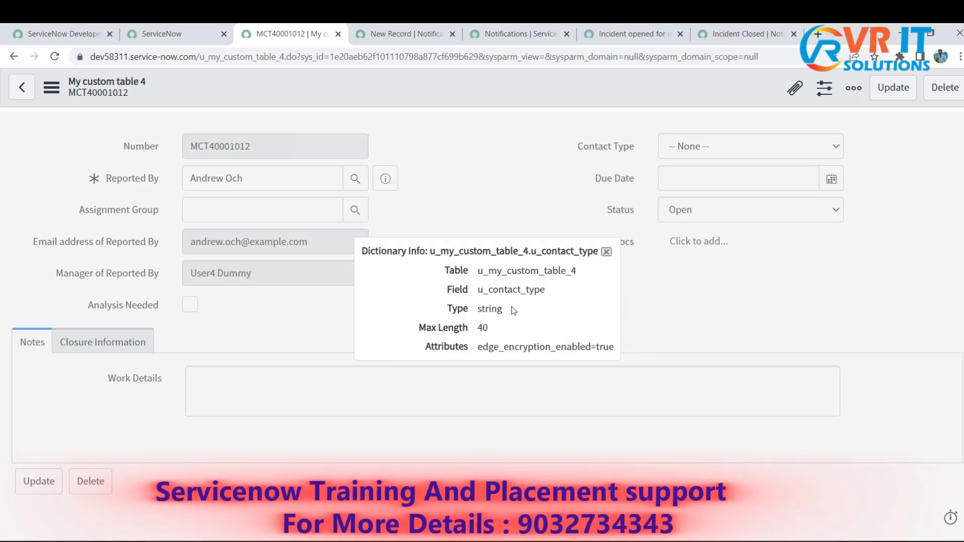
{"action": "double_click", "coordinate": [508, 291]}
{"action": "key", "text": "ctrl+c"}
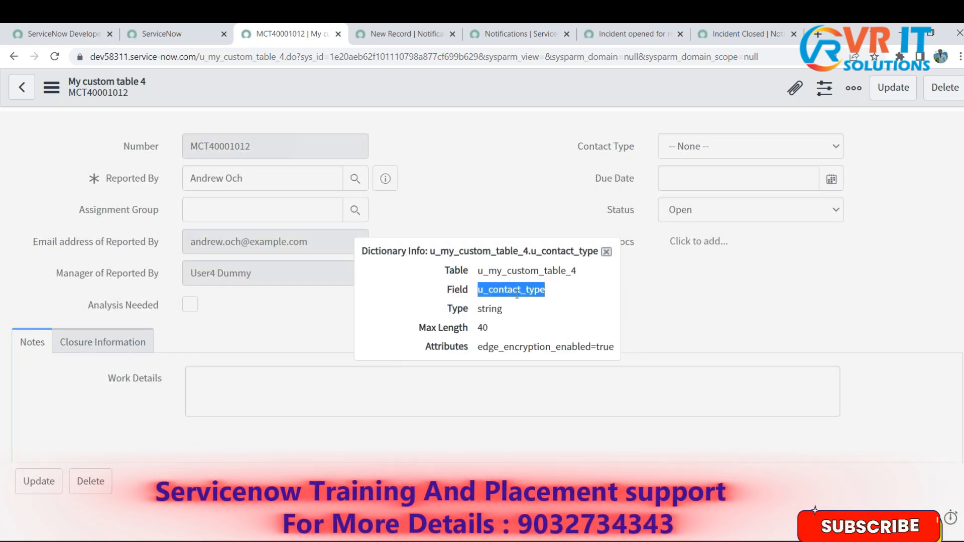
- Replace the "Short Description:" label in the notification's Message HTML with the line "Contact Type: ${u_contact_type}"
{"action": "left_click", "coordinate": [412, 33]}
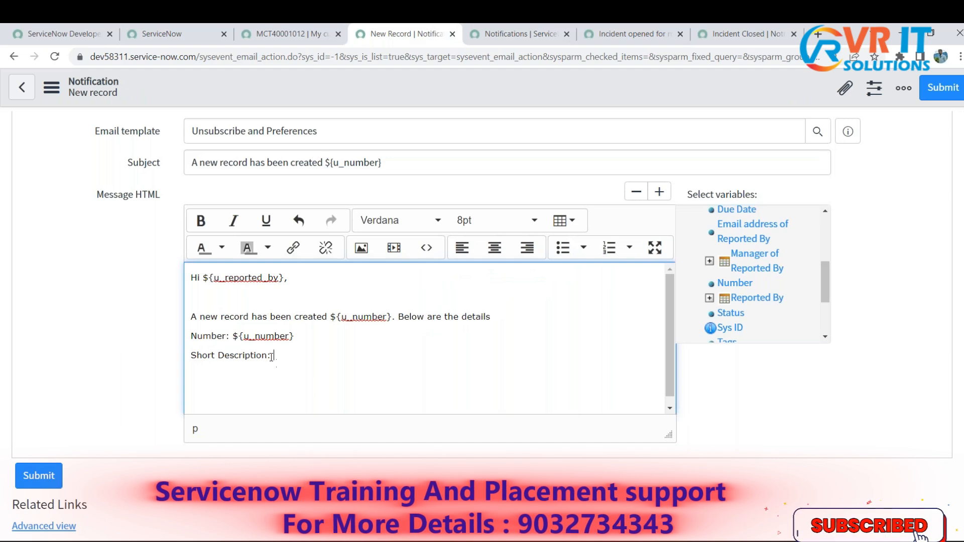
{"action": "left_click_drag", "start_coordinate": [272, 356], "coordinate": [192, 355]}
{"action": "key", "text": "BackSpace"}
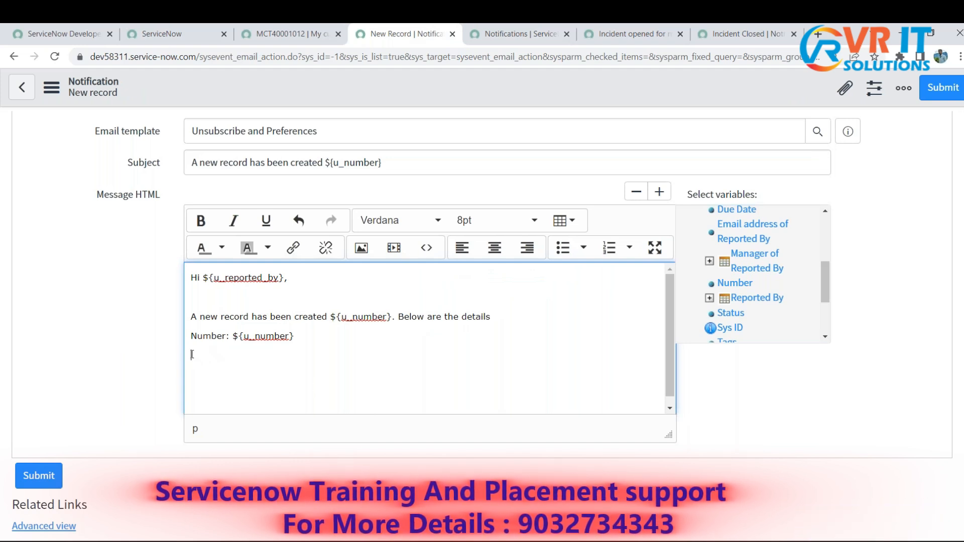
{"action": "type", "text": "Contact Type: ${"}
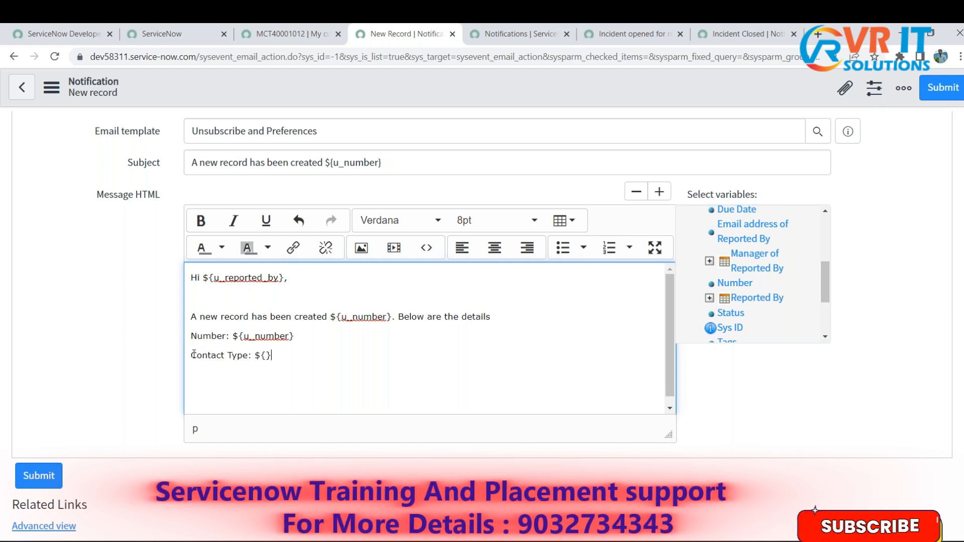
{"action": "key", "text": "ctrl+v"}
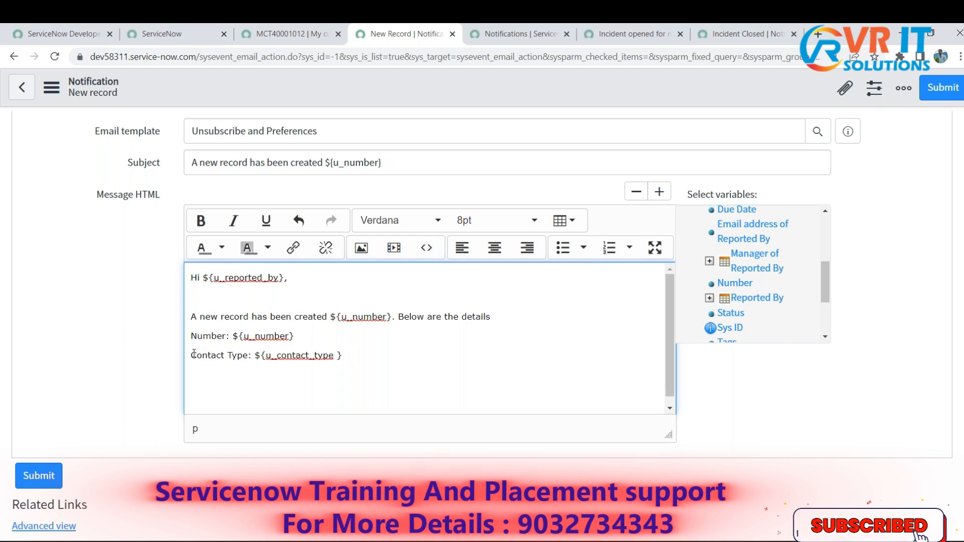
{"action": "key", "text": "Delete"}
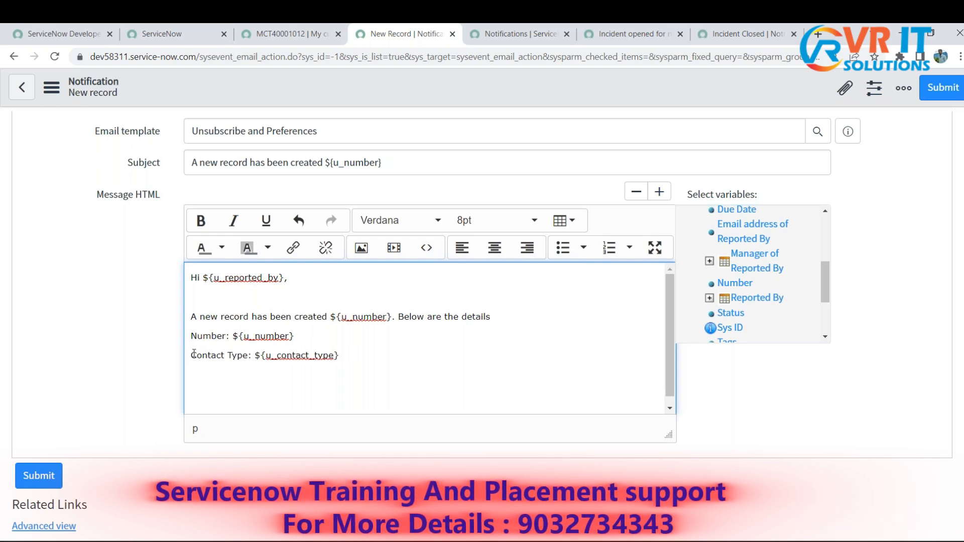
- Add the line "Status: ${u_status}" below the Contact Type line in Message HTML
{"action": "key", "text": "Return"}
{"action": "type", "text": "Status"}
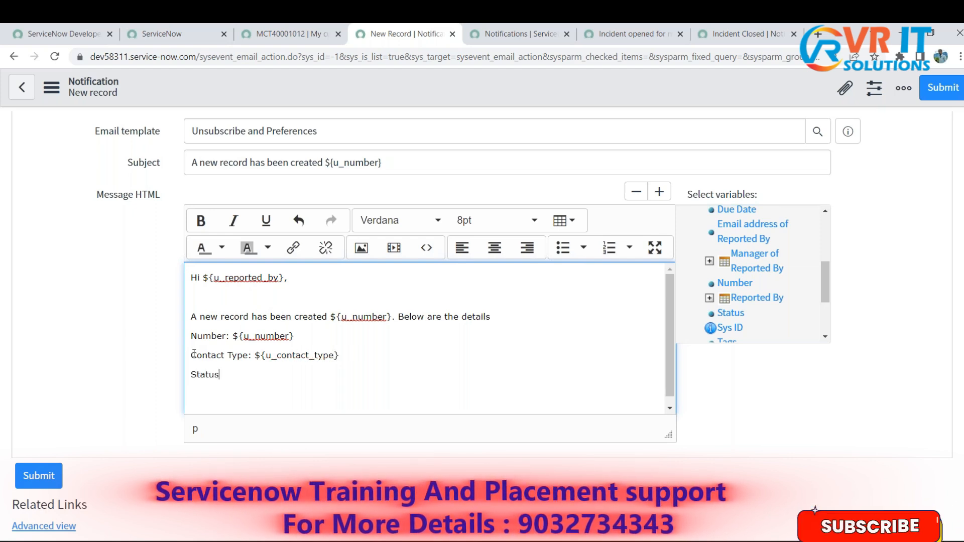
{"action": "type", "text": ":"}
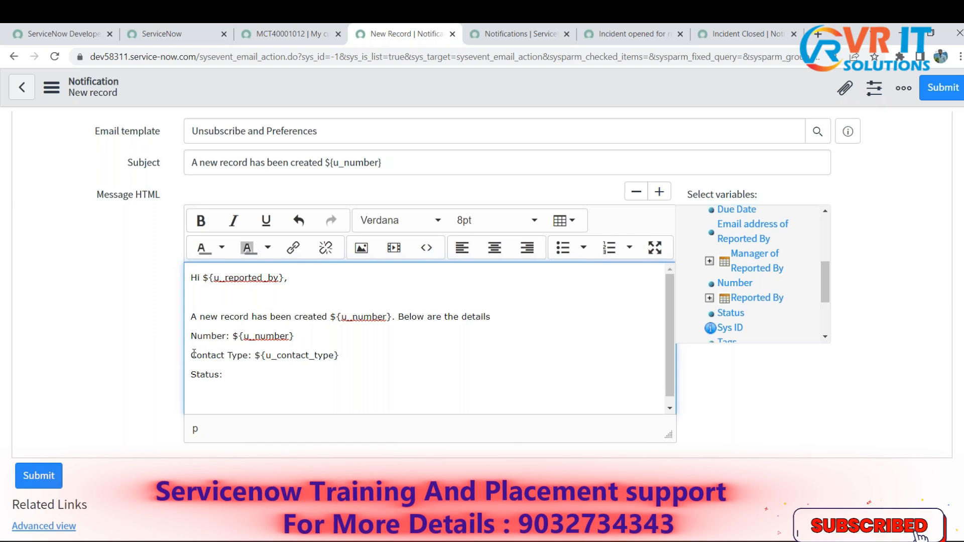
{"action": "type", "text": " ${}"}
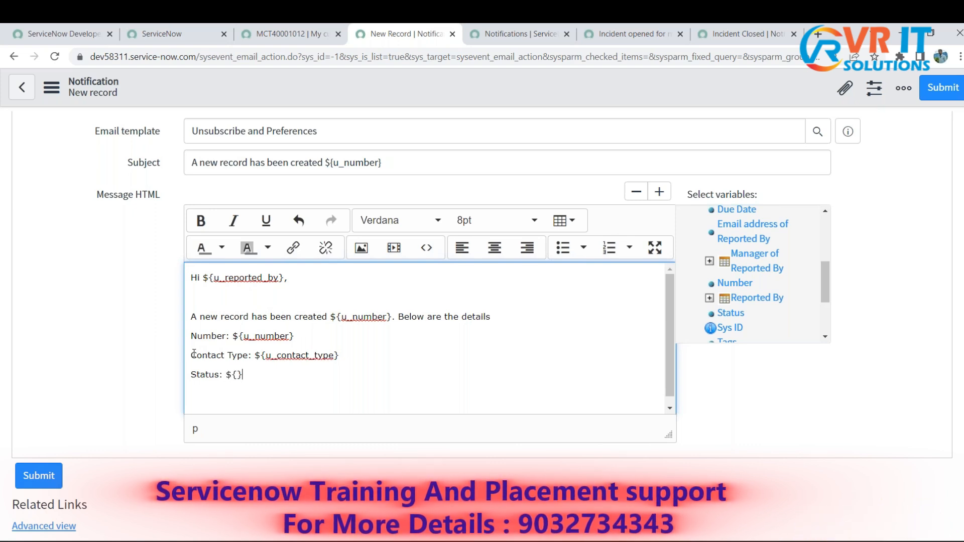
{"action": "type", "text": "u_statu"}
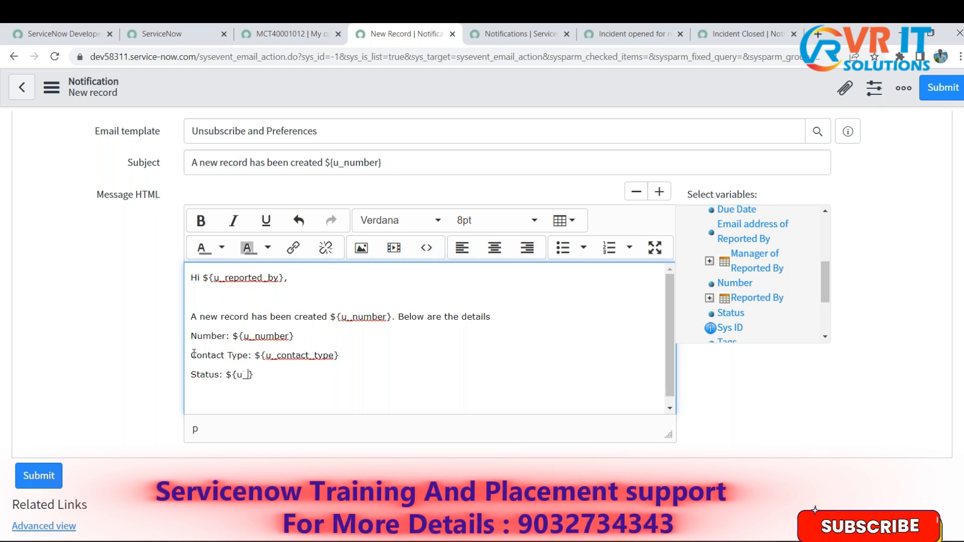
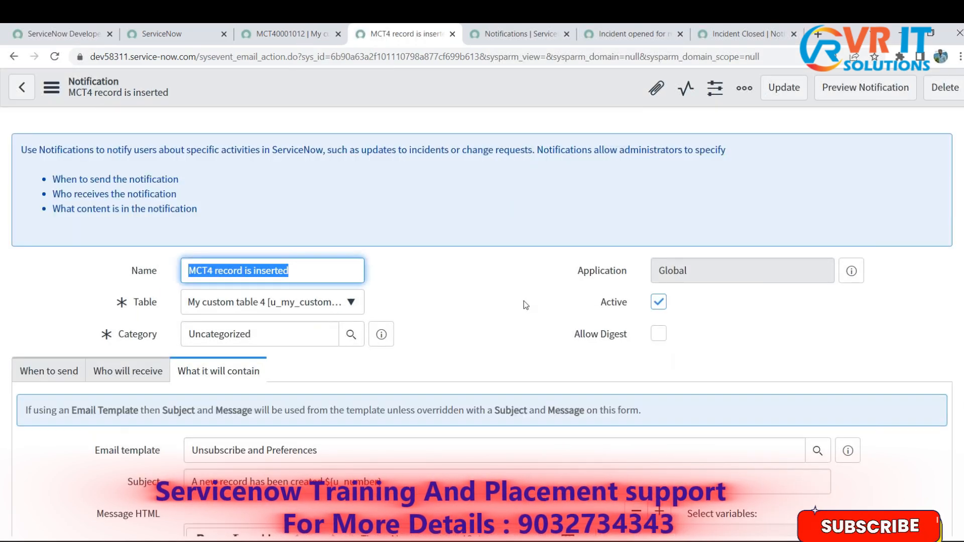
- Colour the ${u_number} variable in the "A new record has been created" sentence of Message HTML orange
{"action": "scroll", "coordinate": [641, 363], "scroll_direction": "down", "scroll_amount": 5}
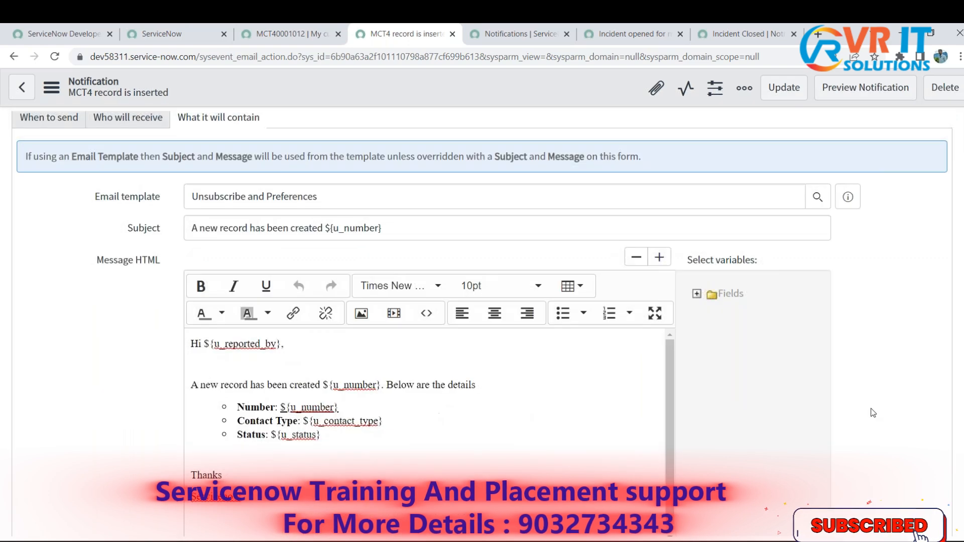
{"action": "scroll", "coordinate": [624, 375], "scroll_direction": "down", "scroll_amount": 1}
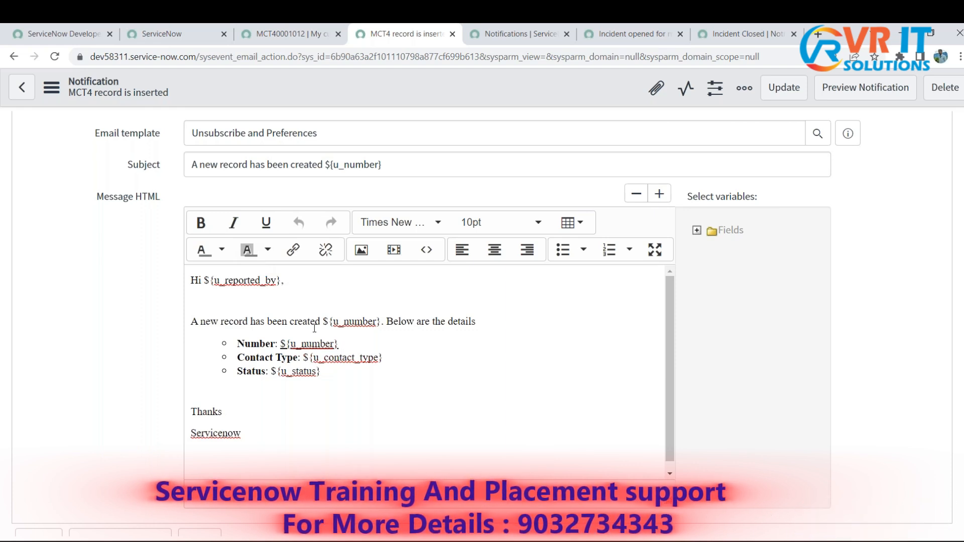
{"action": "left_click_drag", "start_coordinate": [380, 319], "coordinate": [323, 322]}
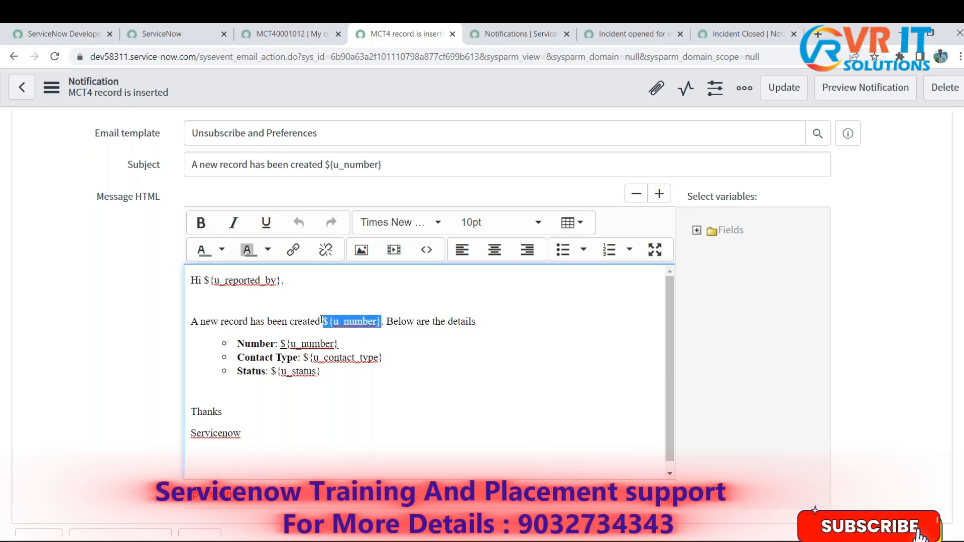
{"action": "left_click", "coordinate": [221, 252]}
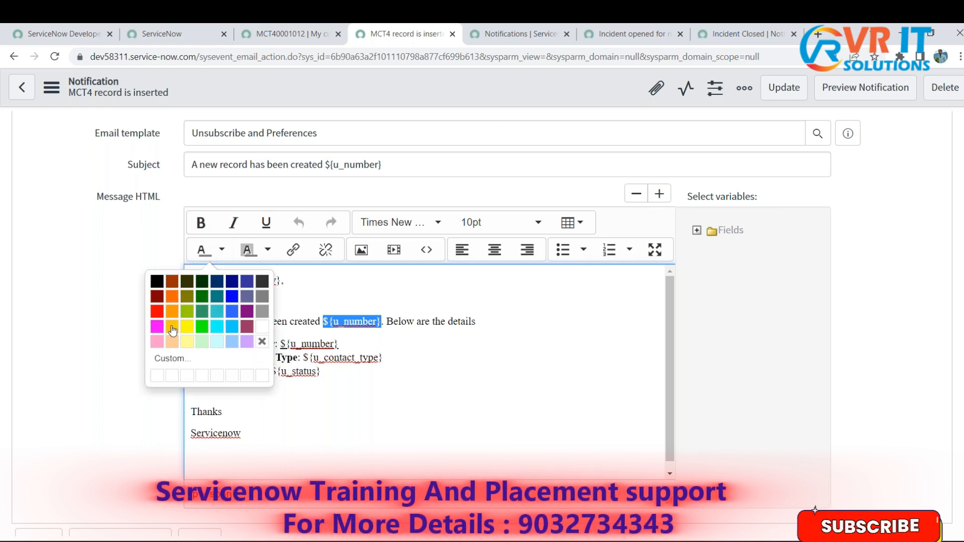
{"action": "left_click", "coordinate": [171, 298]}
{"action": "left_click", "coordinate": [419, 373]}
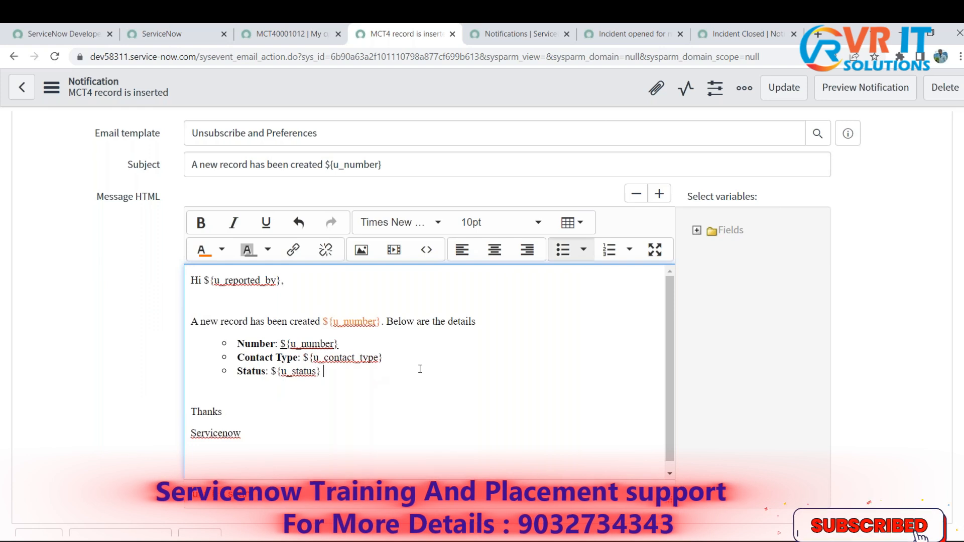
- Make the orange ${u_number} variable in the Message HTML sentence bold and save the notification
{"action": "left_click_drag", "start_coordinate": [384, 321], "coordinate": [323, 321]}
{"action": "left_click", "coordinate": [210, 229]}
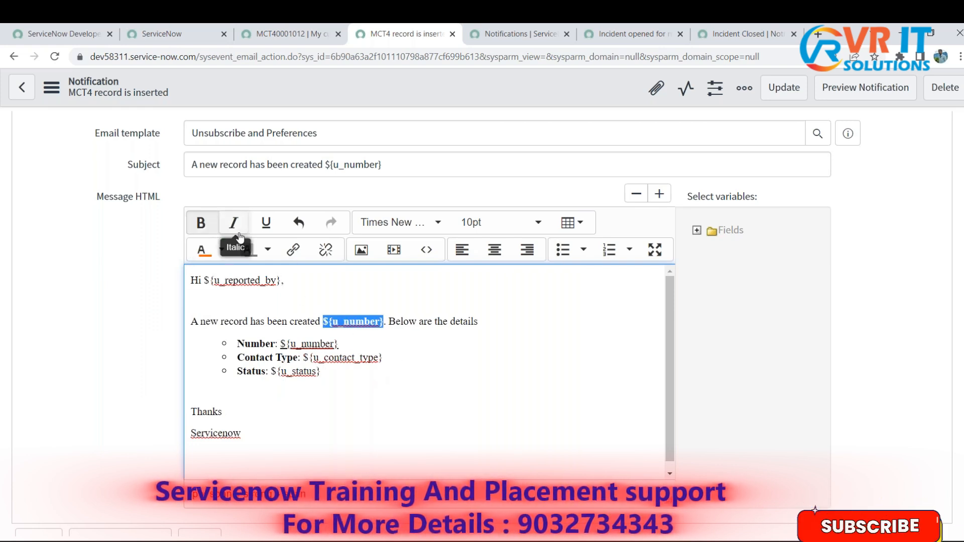
{"action": "left_click", "coordinate": [490, 371]}
{"action": "right_click", "coordinate": [546, 89]}
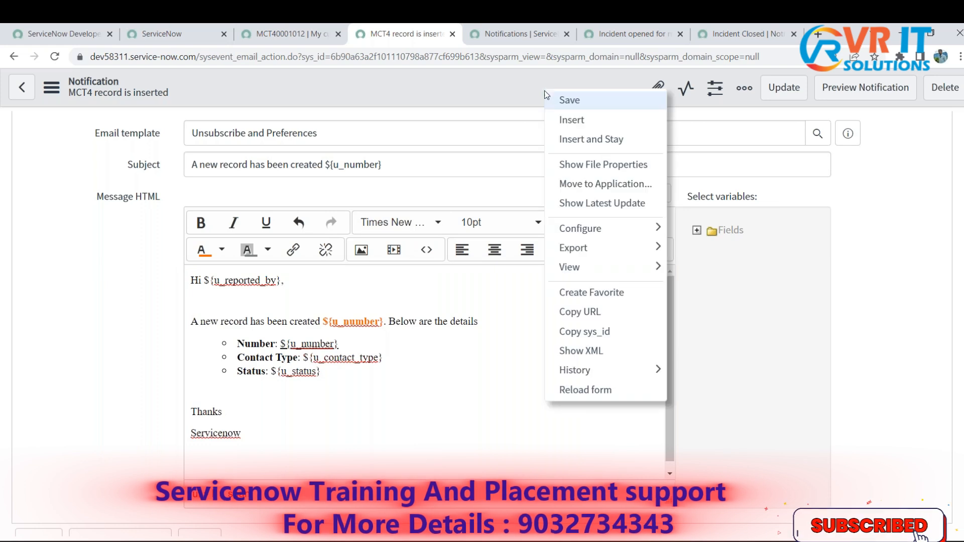
{"action": "left_click", "coordinate": [552, 97]}
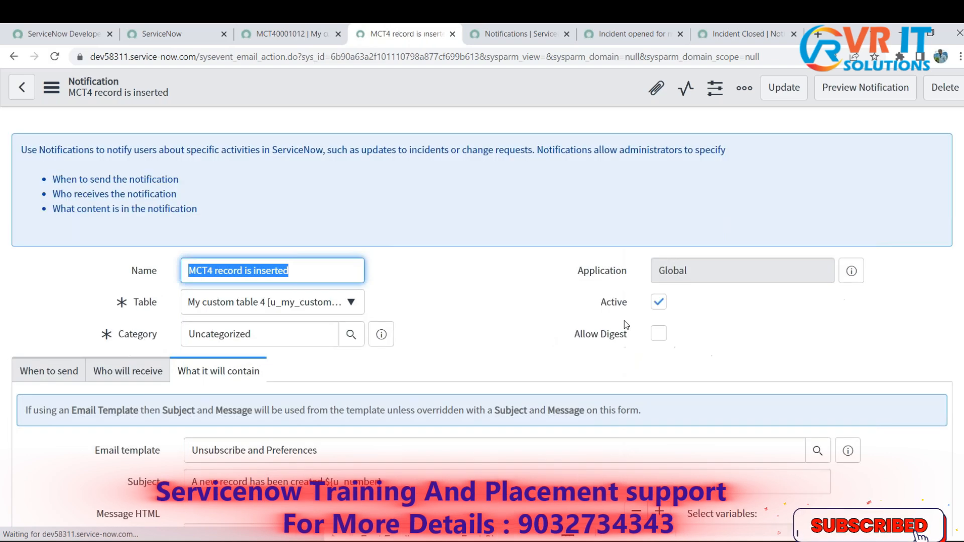
- Preview the notification, review its recipient, subject and body including the greeting and opening sentence, and close the preview
{"action": "scroll", "coordinate": [778, 357], "scroll_direction": "down", "scroll_amount": 6}
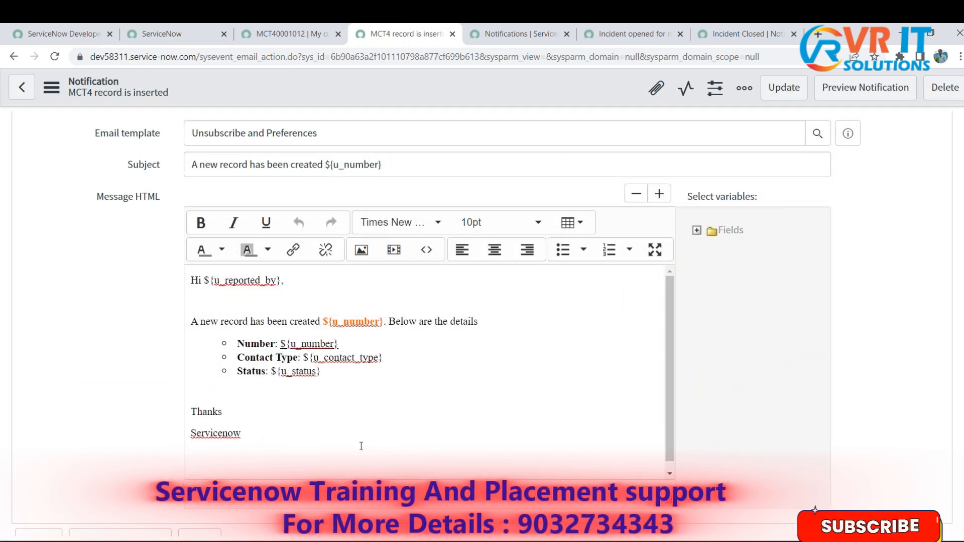
{"action": "left_click", "coordinate": [863, 91]}
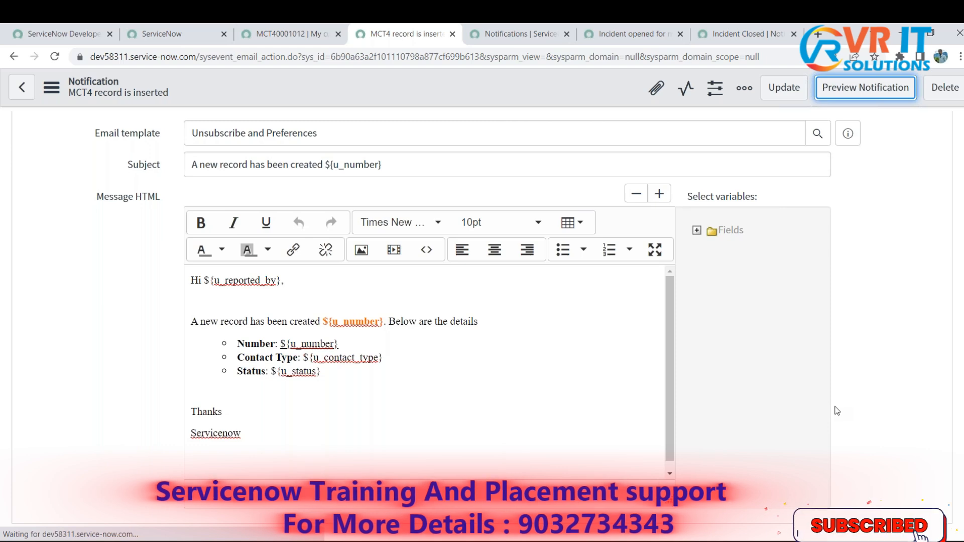
{"action": "scroll", "coordinate": [622, 442], "scroll_direction": "down", "scroll_amount": 3}
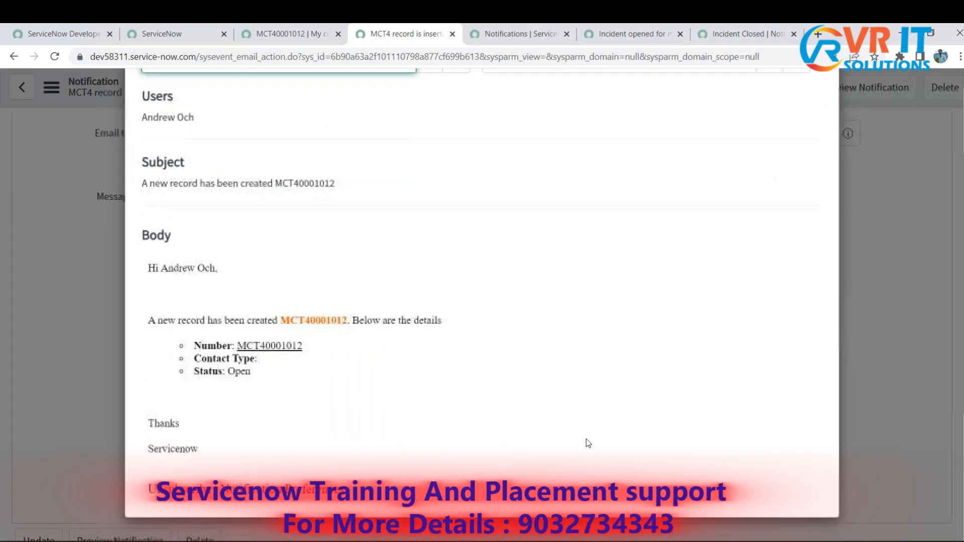
{"action": "scroll", "coordinate": [407, 376], "scroll_direction": "up", "scroll_amount": 1}
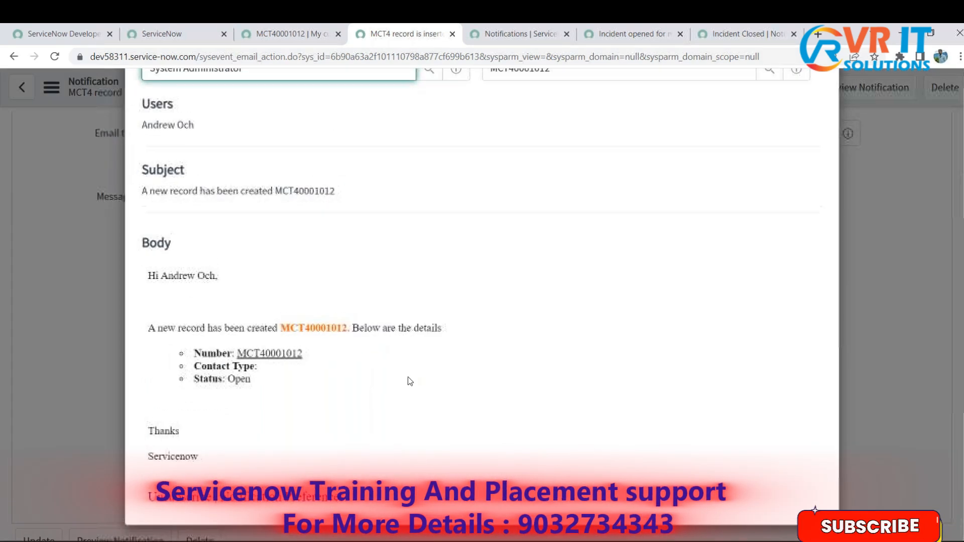
{"action": "left_click", "coordinate": [958, 363]}
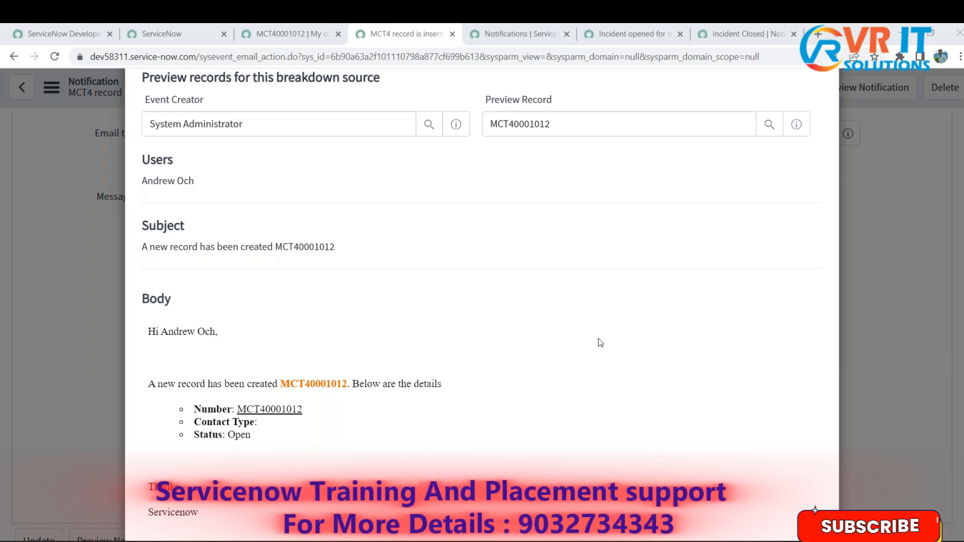
{"action": "scroll", "coordinate": [199, 355], "scroll_direction": "down", "scroll_amount": 1}
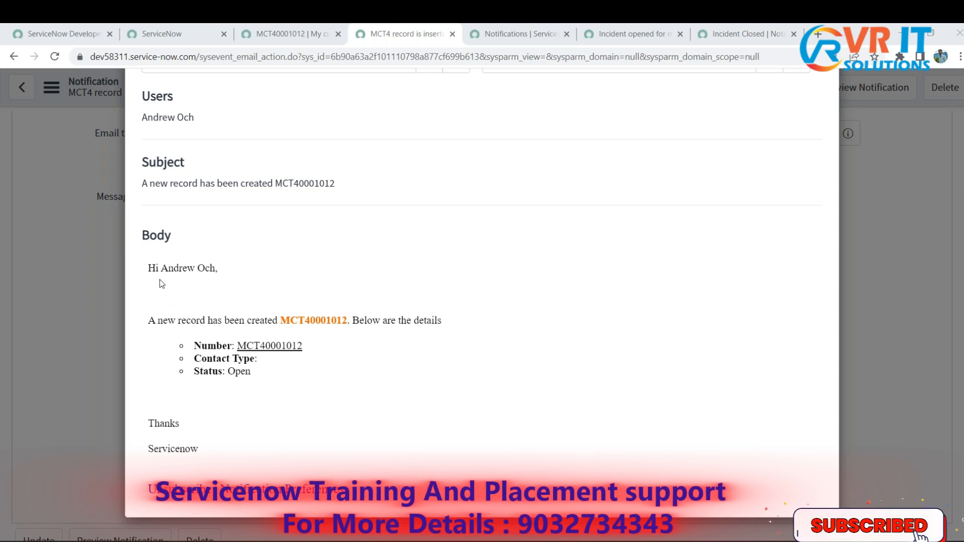
{"action": "left_click_drag", "start_coordinate": [150, 273], "coordinate": [216, 271]}
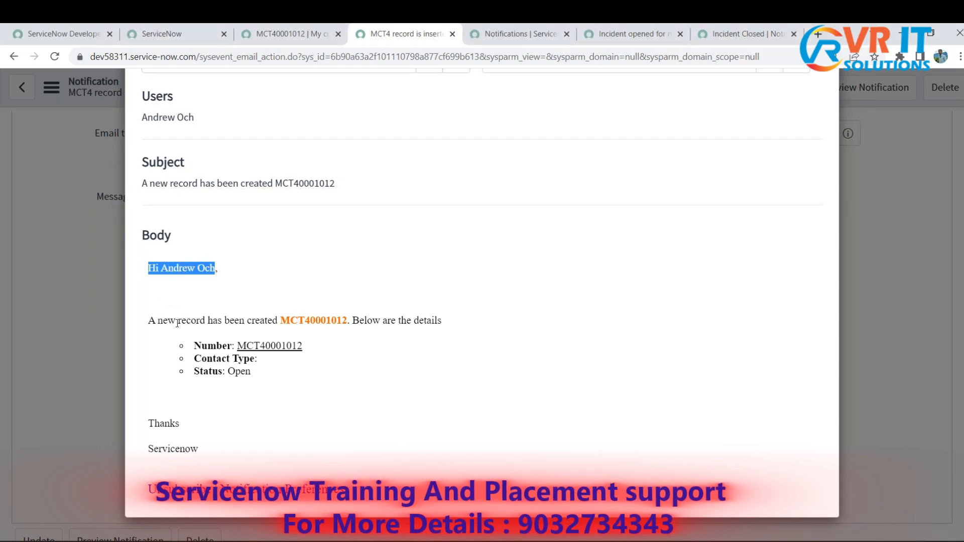
{"action": "left_click_drag", "start_coordinate": [151, 321], "coordinate": [219, 324]}
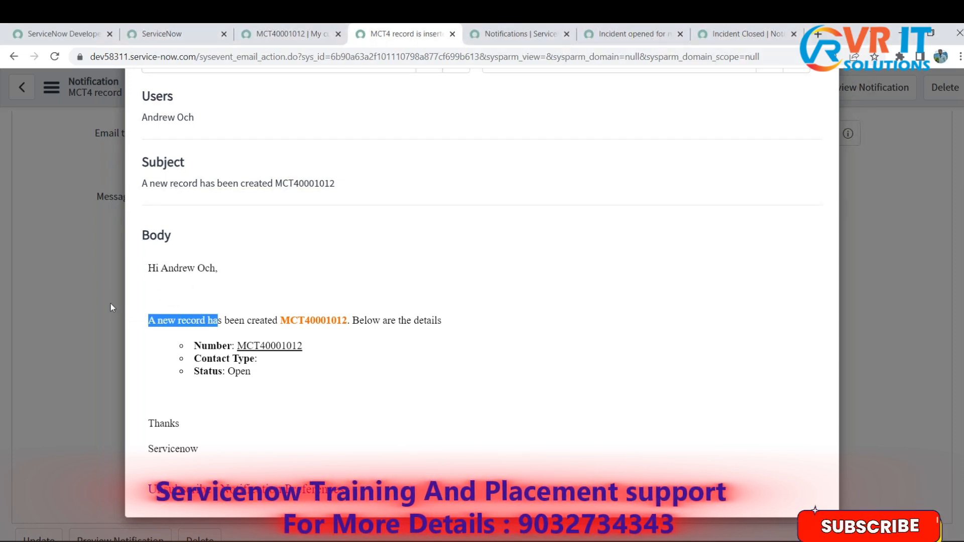
{"action": "left_click", "coordinate": [110, 304]}
- Remove the blank line below the greeting in Message HTML and save the notification
{"action": "left_click", "coordinate": [230, 326]}
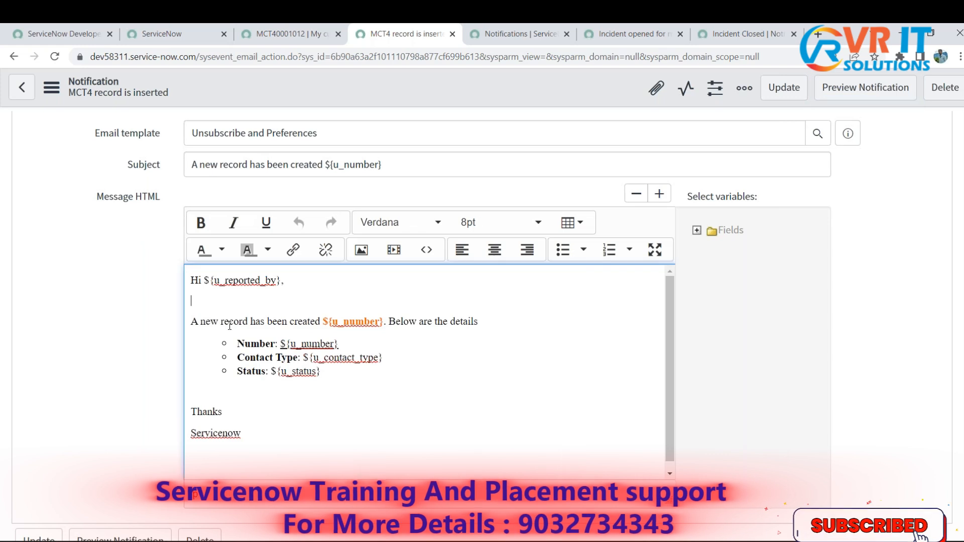
{"action": "key", "text": "BackSpace"}
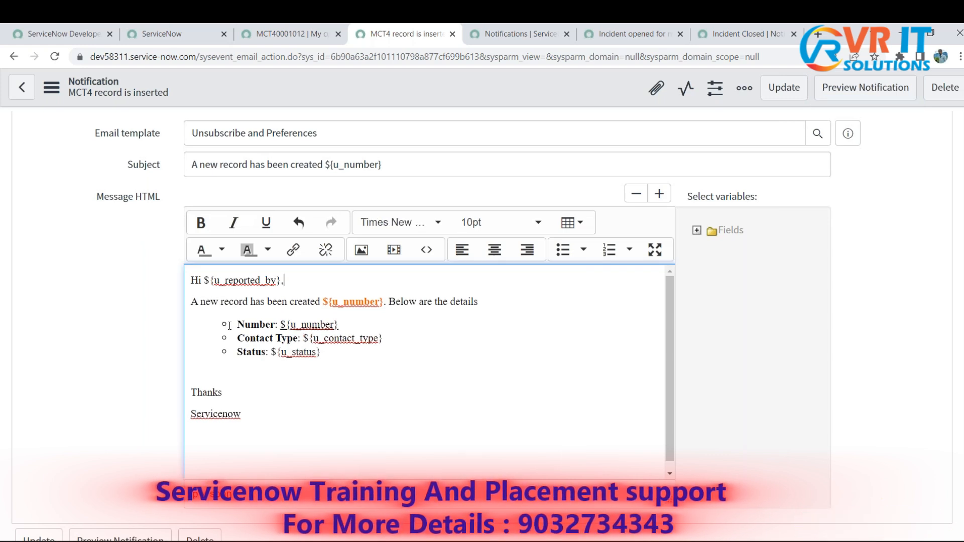
{"action": "left_click", "coordinate": [319, 371]}
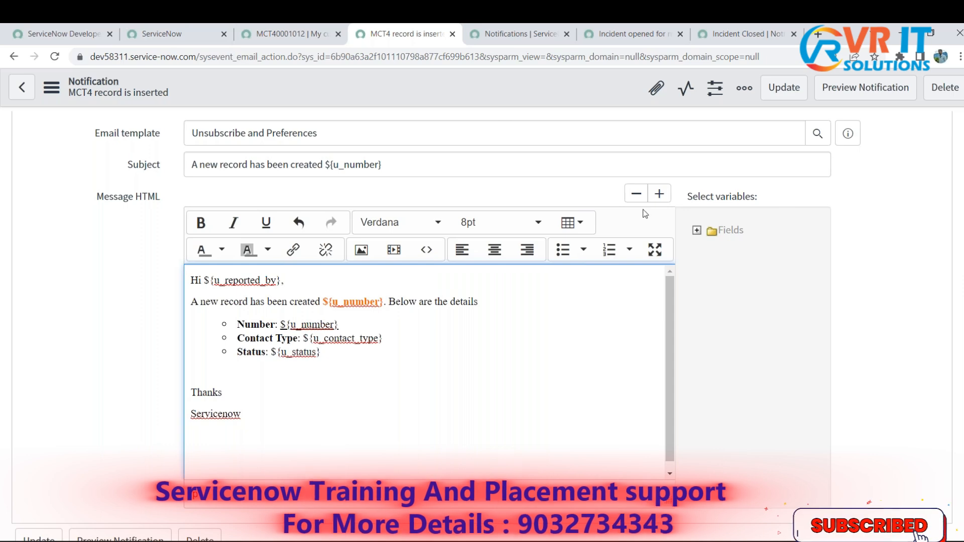
{"action": "right_click", "coordinate": [503, 91]}
{"action": "left_click", "coordinate": [514, 99]}
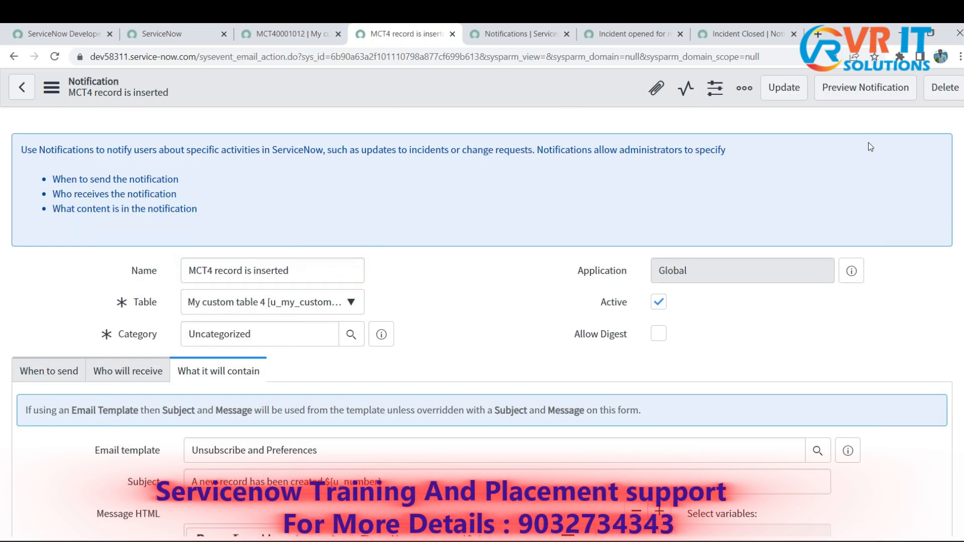
- Preview the notification again to check the body's spacing, record number, detail list and closing lines, and close the preview
{"action": "left_click", "coordinate": [864, 88]}
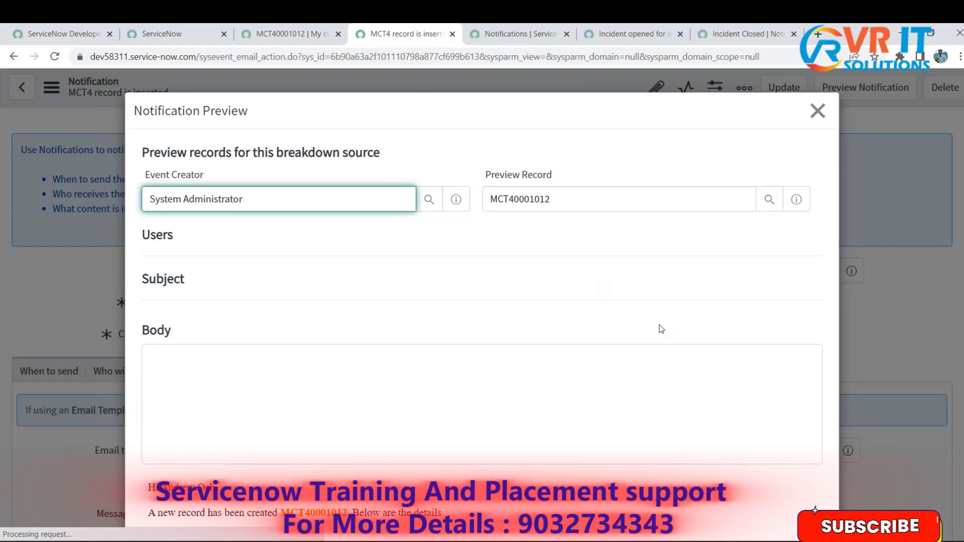
{"action": "scroll", "coordinate": [632, 392], "scroll_direction": "down", "scroll_amount": 3}
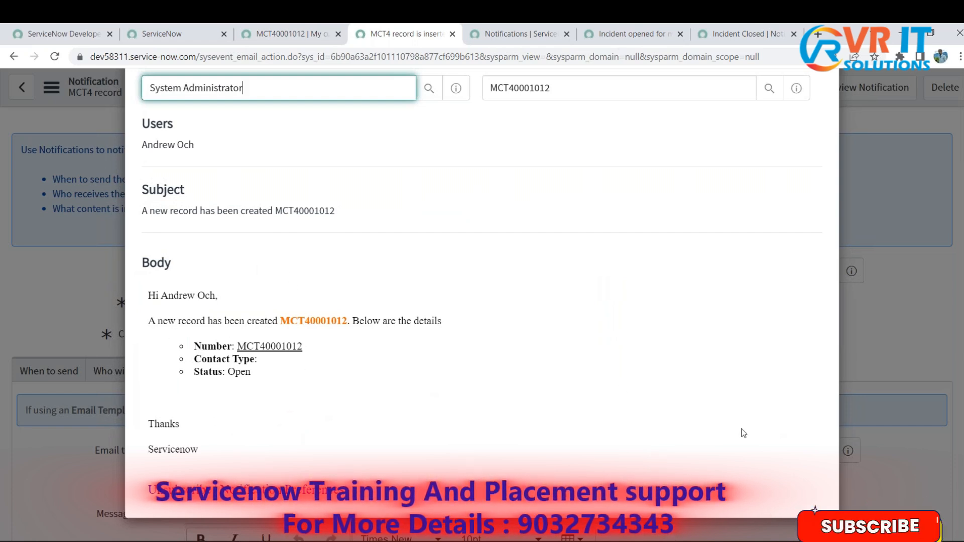
{"action": "scroll", "coordinate": [744, 433], "scroll_direction": "up", "scroll_amount": 3}
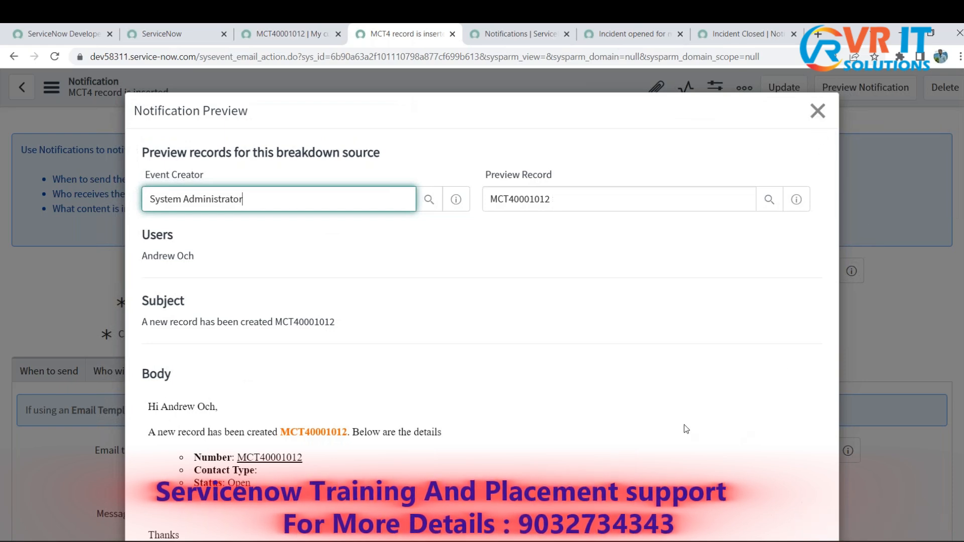
{"action": "scroll", "coordinate": [641, 426], "scroll_direction": "down", "scroll_amount": 3}
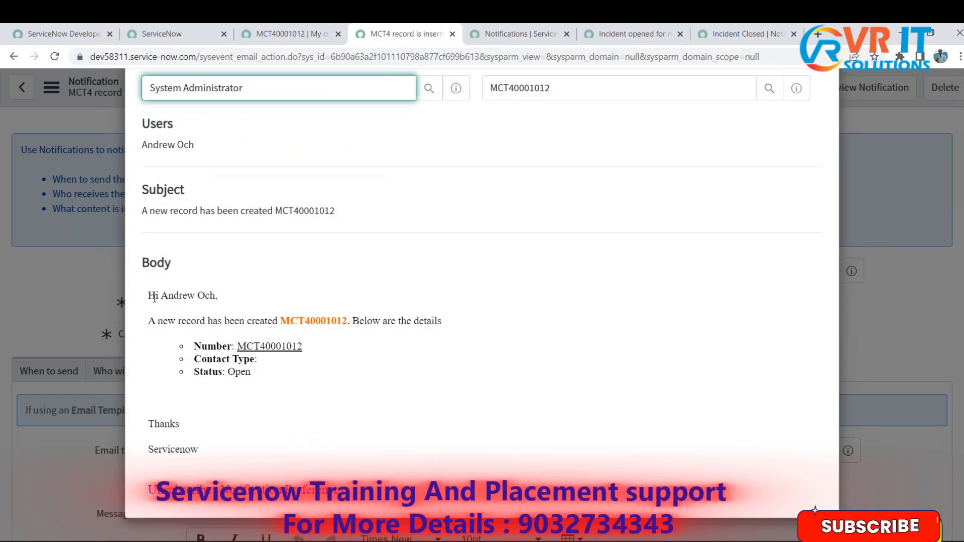
{"action": "double_click", "coordinate": [313, 323]}
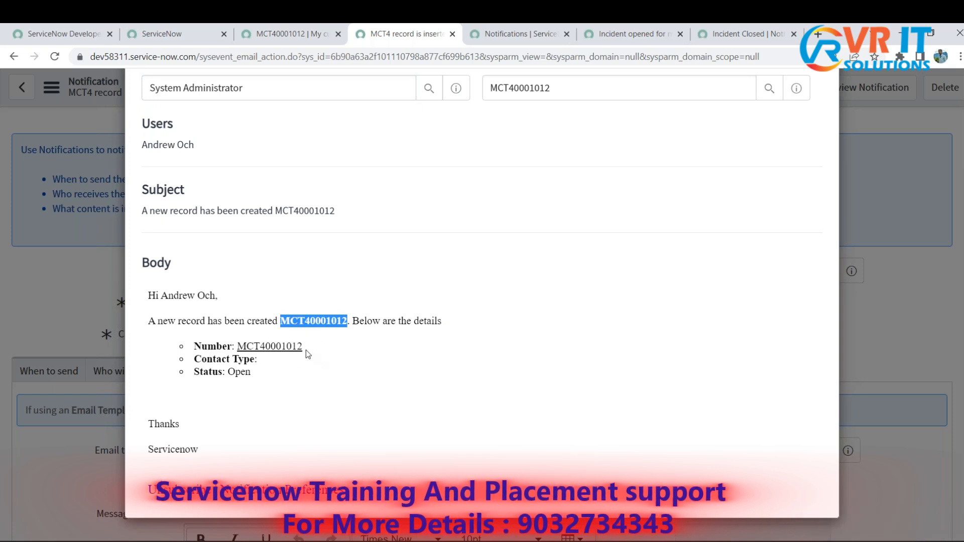
{"action": "left_click_drag", "start_coordinate": [306, 350], "coordinate": [235, 347]}
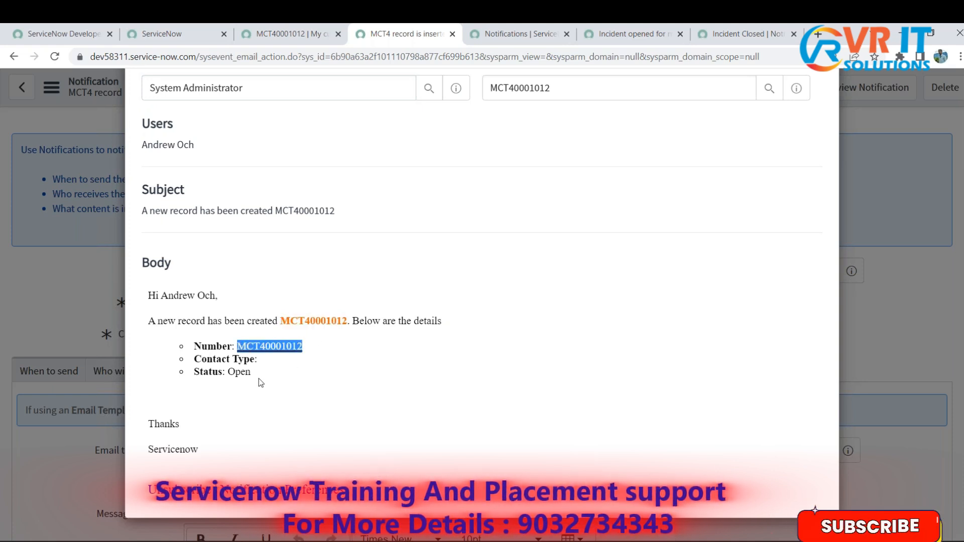
{"action": "left_click_drag", "start_coordinate": [233, 452], "coordinate": [146, 423]}
{"action": "left_click", "coordinate": [868, 327]}
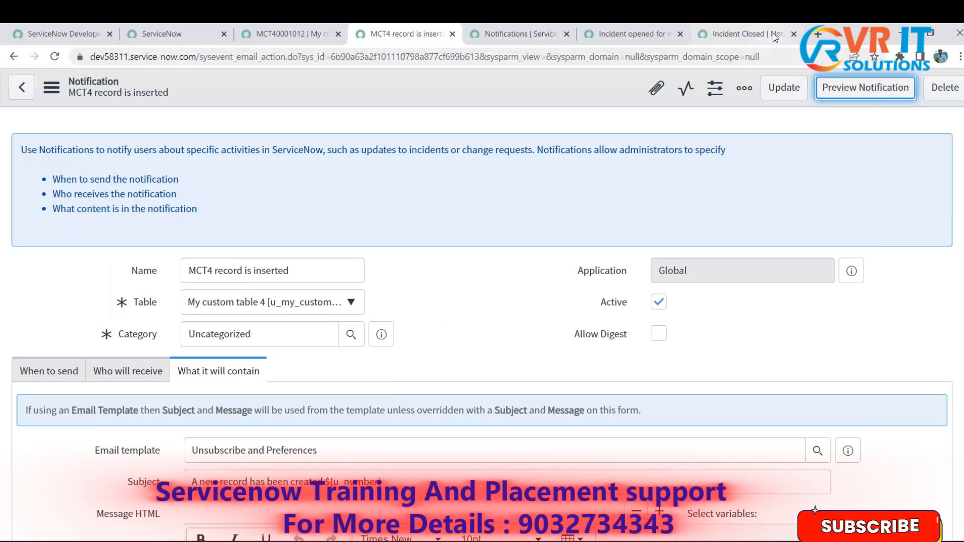
{"action": "key", "text": "super+d"}
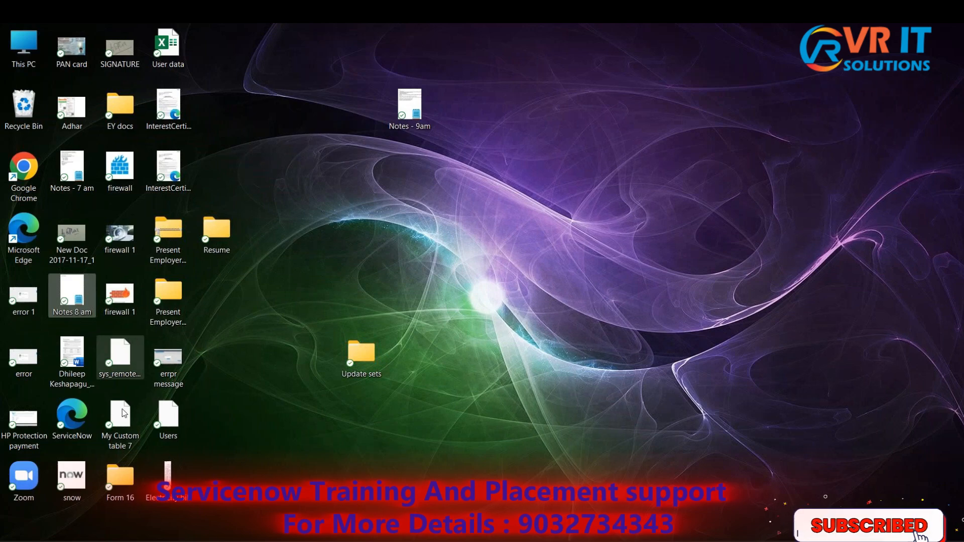
{"action": "left_click", "coordinate": [241, 491]}
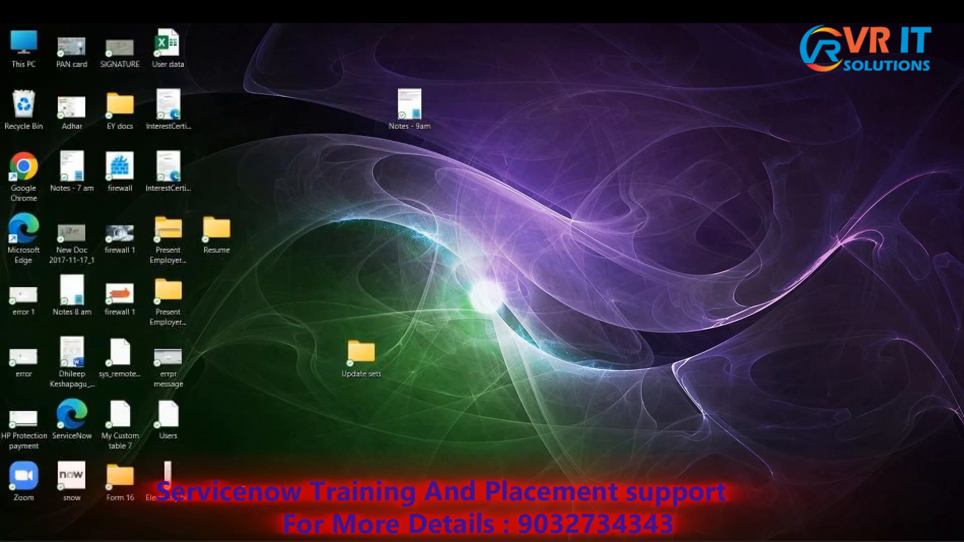
{"action": "key", "text": "super+d"}
{"action": "scroll", "coordinate": [628, 341], "scroll_direction": "down", "scroll_amount": 5}
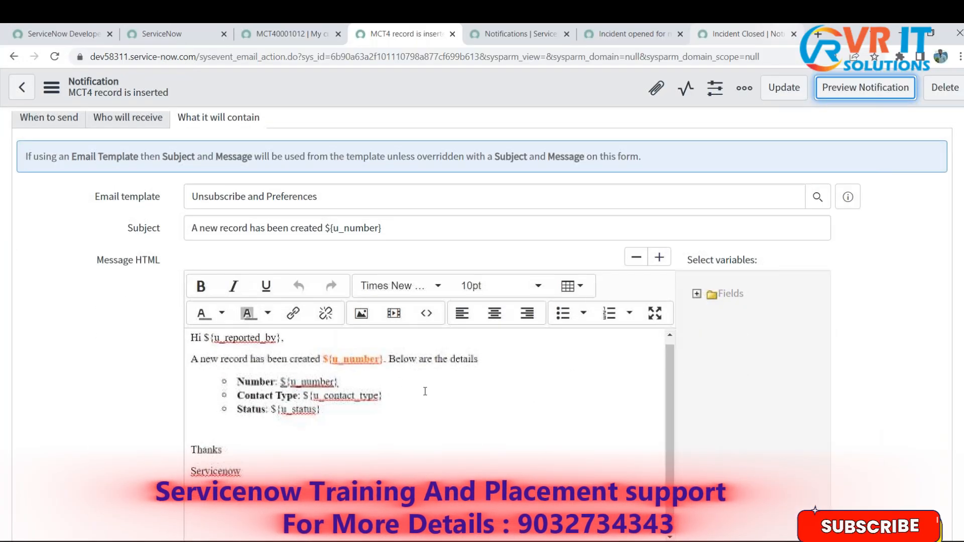
{"action": "key", "text": "super+d"}
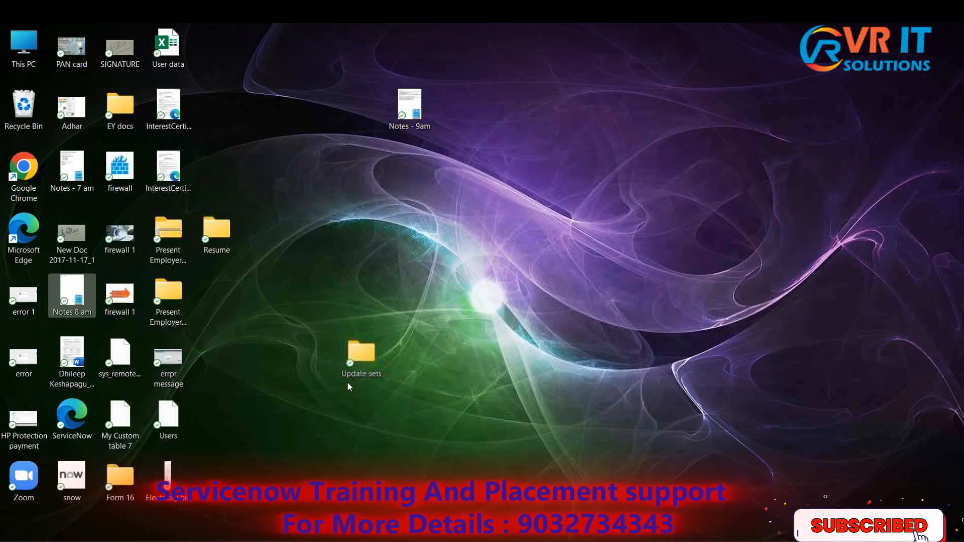
{"action": "key", "text": "super+d"}
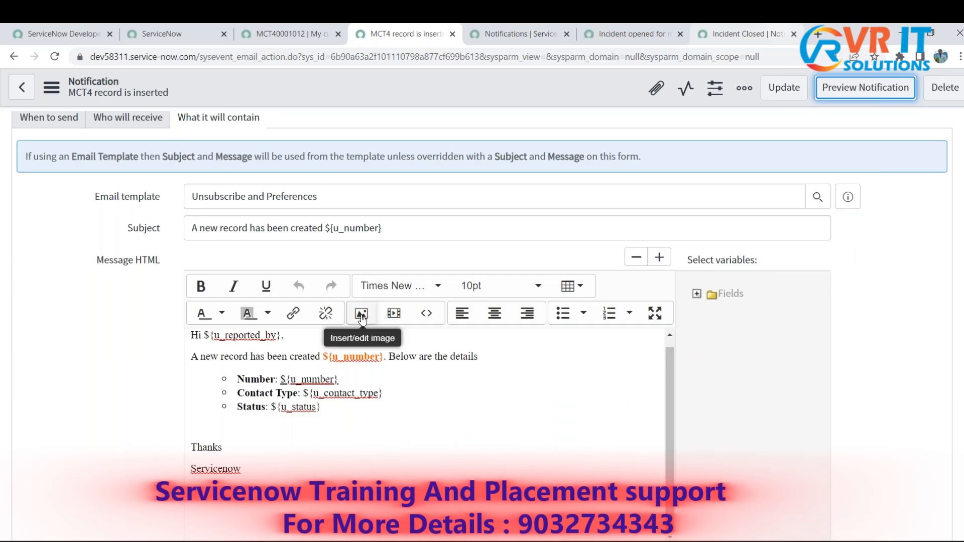
{"action": "left_click", "coordinate": [362, 313]}
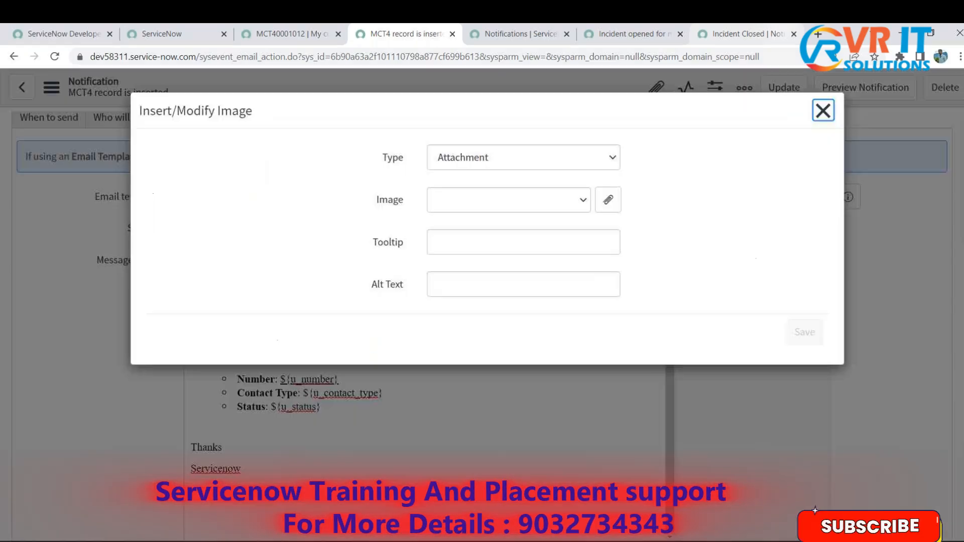
{"action": "left_click", "coordinate": [822, 110]}
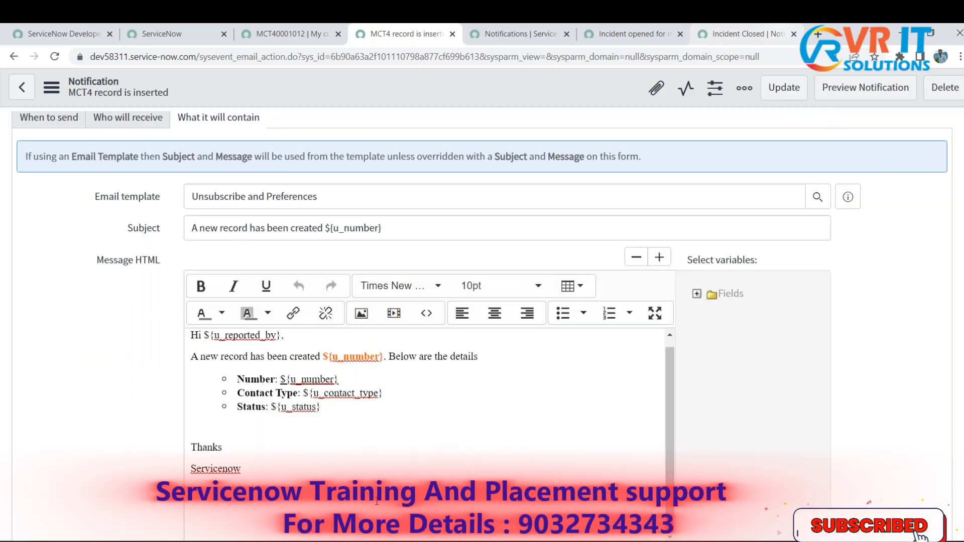
- Add an empty line below the closing word Servicenow in Message HTML
{"action": "left_click", "coordinate": [321, 498]}
{"action": "scroll", "coordinate": [294, 381], "scroll_direction": "down", "scroll_amount": 3}
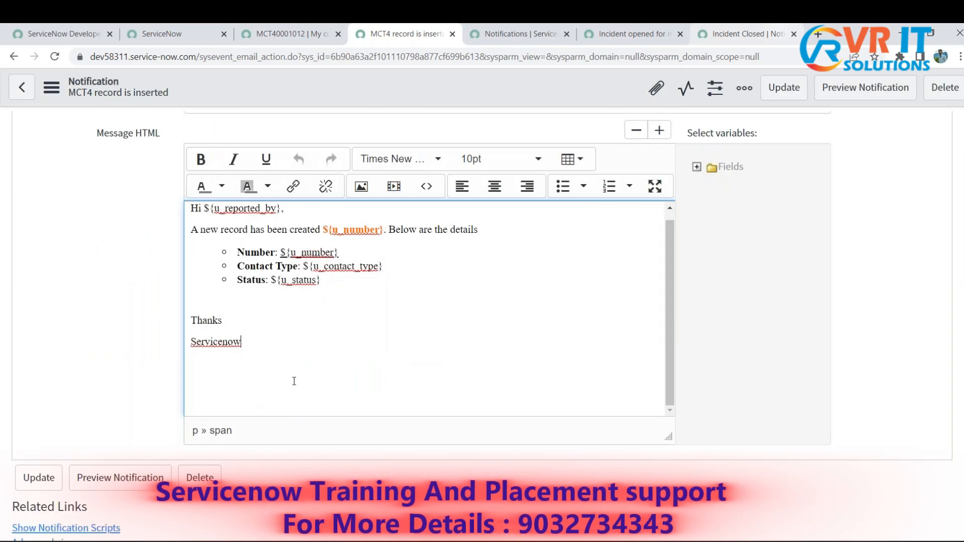
{"action": "key", "text": "Return"}
{"action": "left_click", "coordinate": [361, 186]}
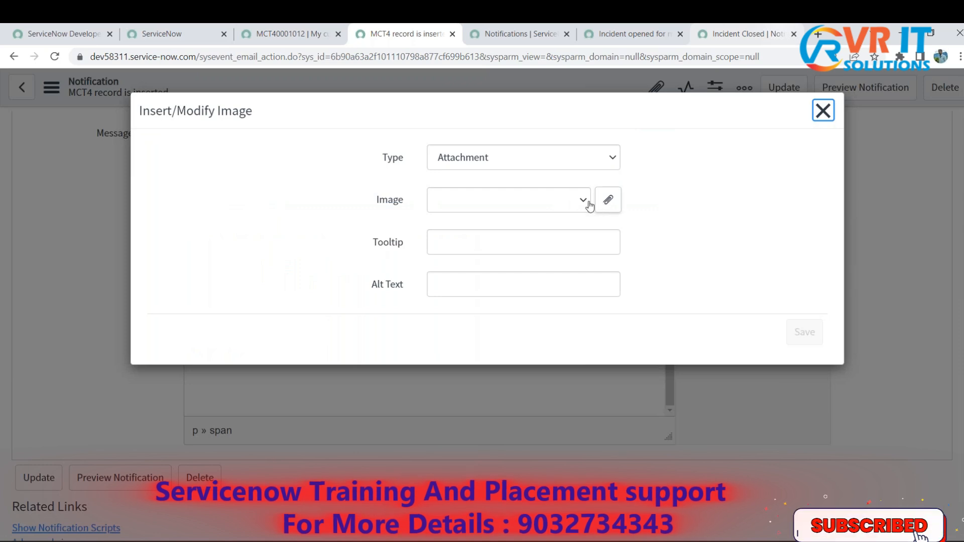
{"action": "left_click", "coordinate": [823, 110]}
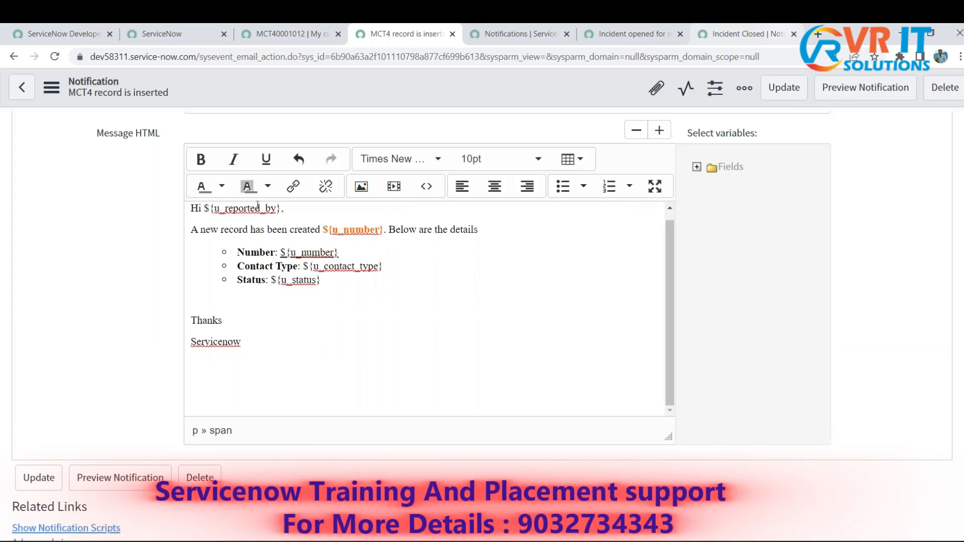
- Start inserting an image on the new Message HTML line, with Attachment as the image type
{"action": "left_click", "coordinate": [363, 188]}
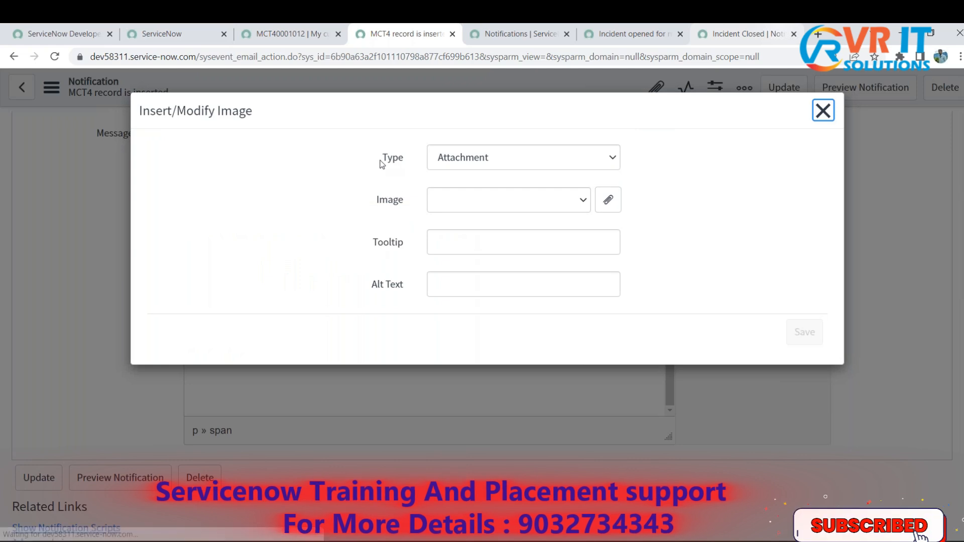
{"action": "left_click_drag", "start_coordinate": [382, 161], "coordinate": [411, 164]}
{"action": "left_click", "coordinate": [600, 168]}
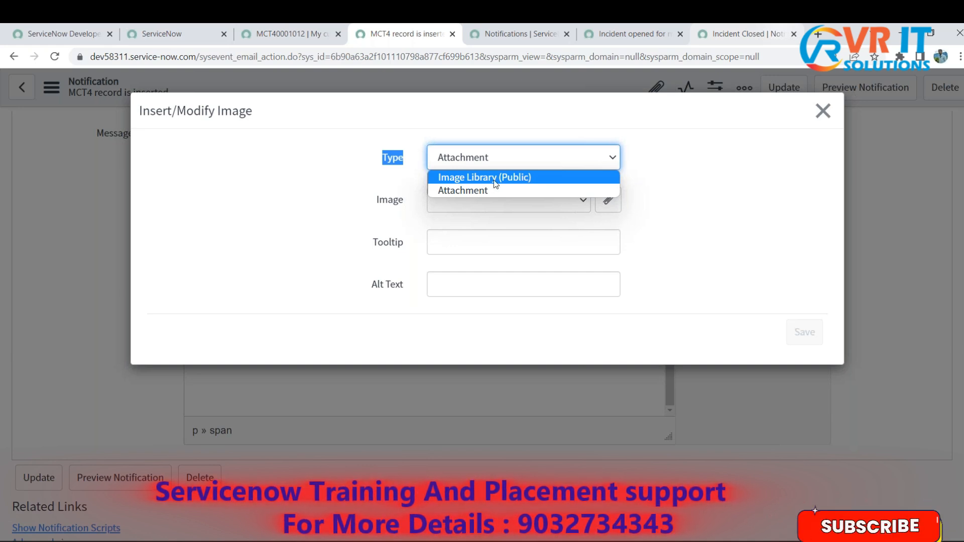
{"action": "left_click", "coordinate": [454, 191]}
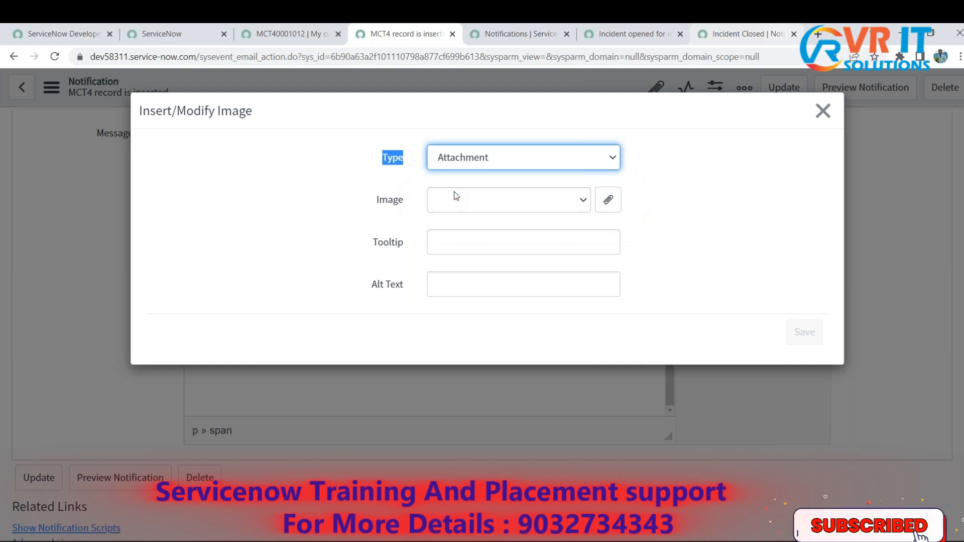
{"action": "left_click", "coordinate": [327, 201]}
{"action": "left_click_drag", "start_coordinate": [377, 200], "coordinate": [404, 201]}
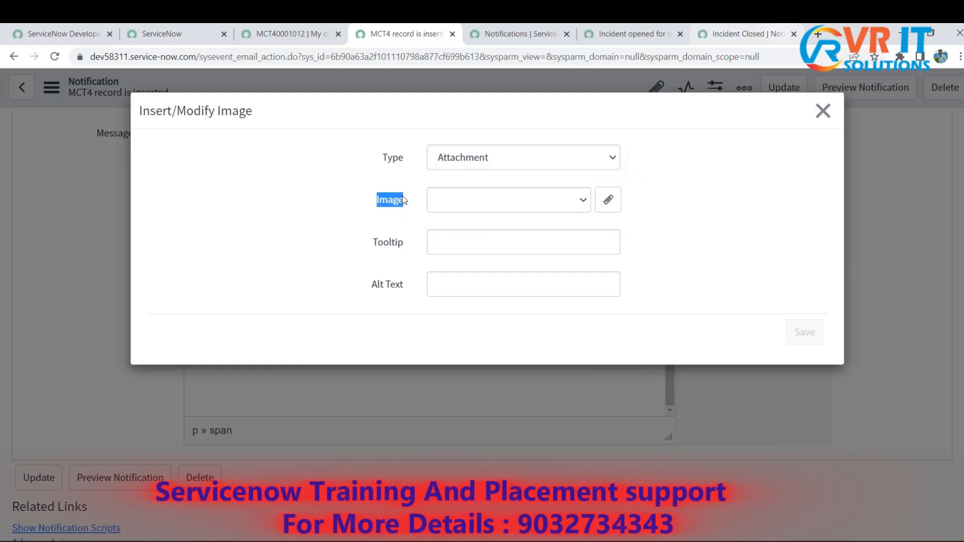
- Upload snow.png from the Desktop folder as the image and insert it into the message
{"action": "left_click", "coordinate": [611, 204]}
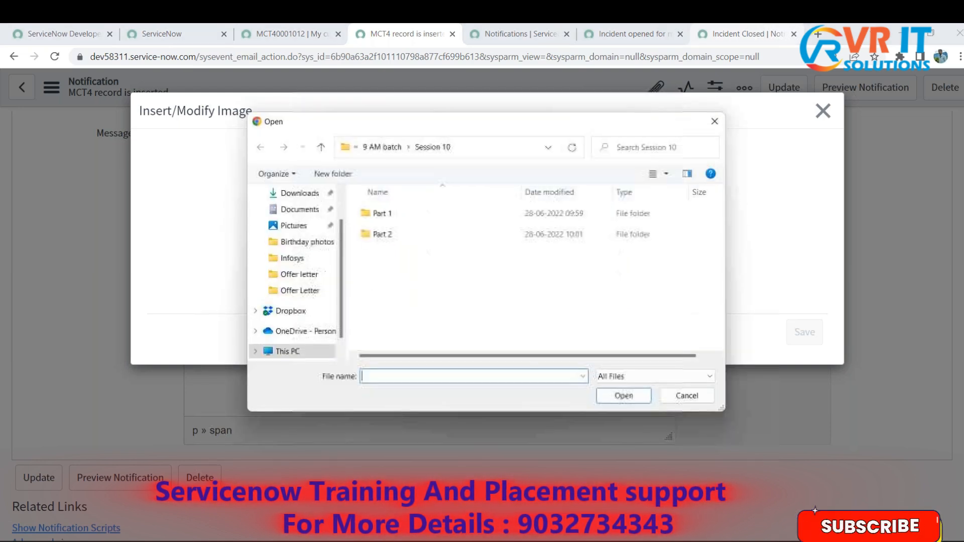
{"action": "left_click", "coordinate": [294, 214]}
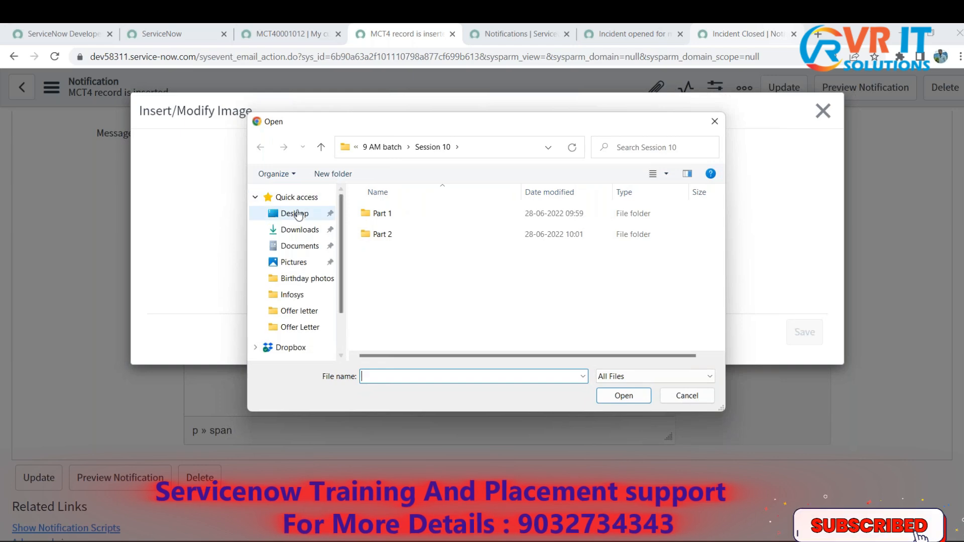
{"action": "left_click_drag", "start_coordinate": [718, 210], "coordinate": [718, 320]}
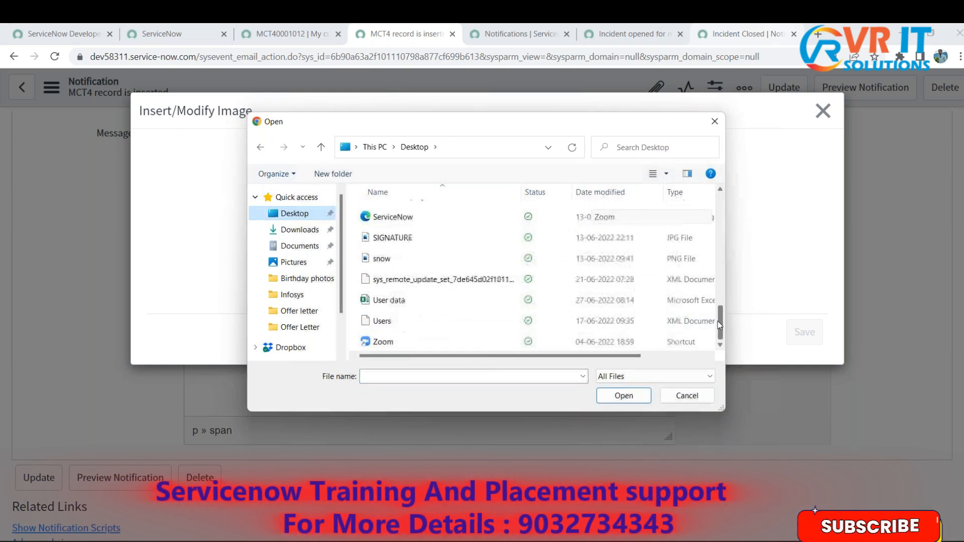
{"action": "left_click", "coordinate": [384, 258]}
{"action": "left_click", "coordinate": [624, 395]}
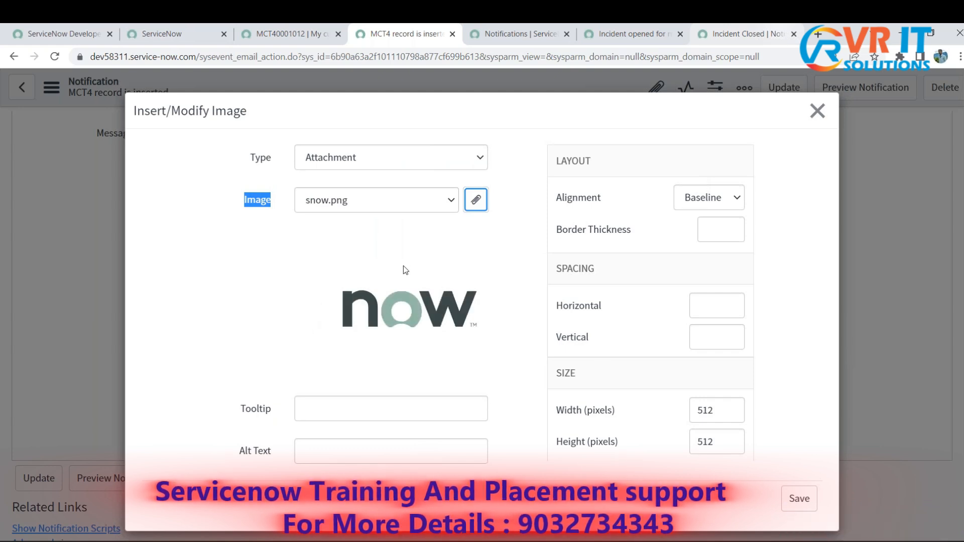
{"action": "left_click", "coordinate": [799, 498]}
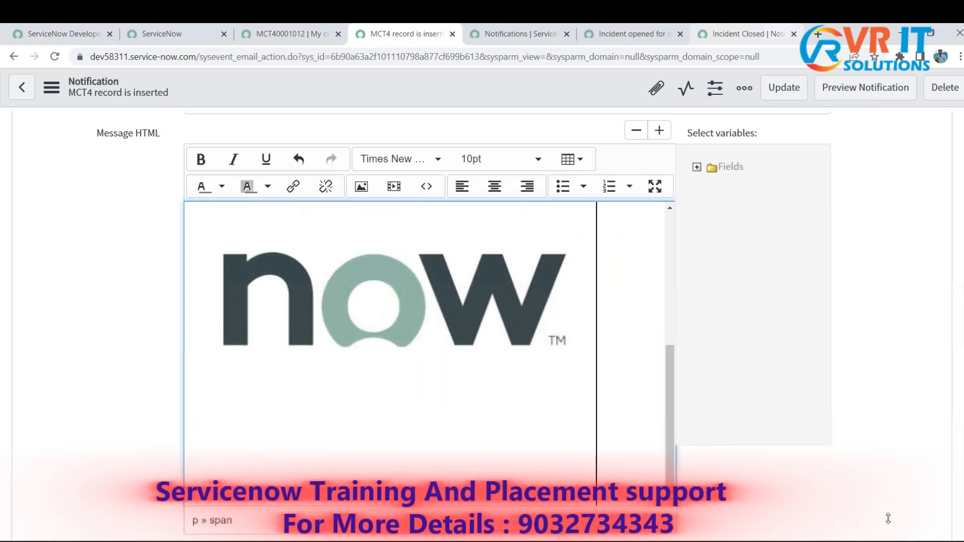
- Expand the Message HTML editor to full screen and shrink the now logo to a small image below Servicenow
{"action": "left_click", "coordinate": [654, 186]}
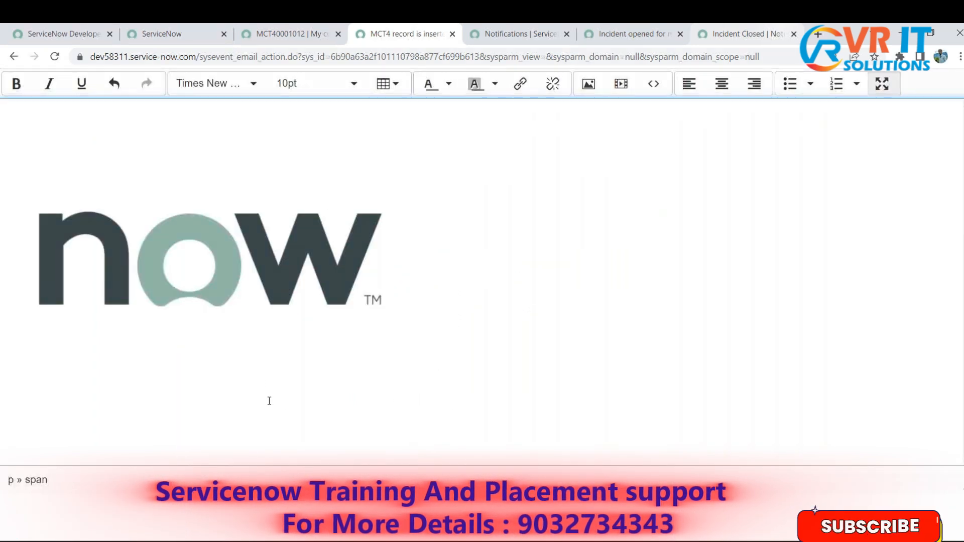
{"action": "left_click", "coordinate": [259, 344]}
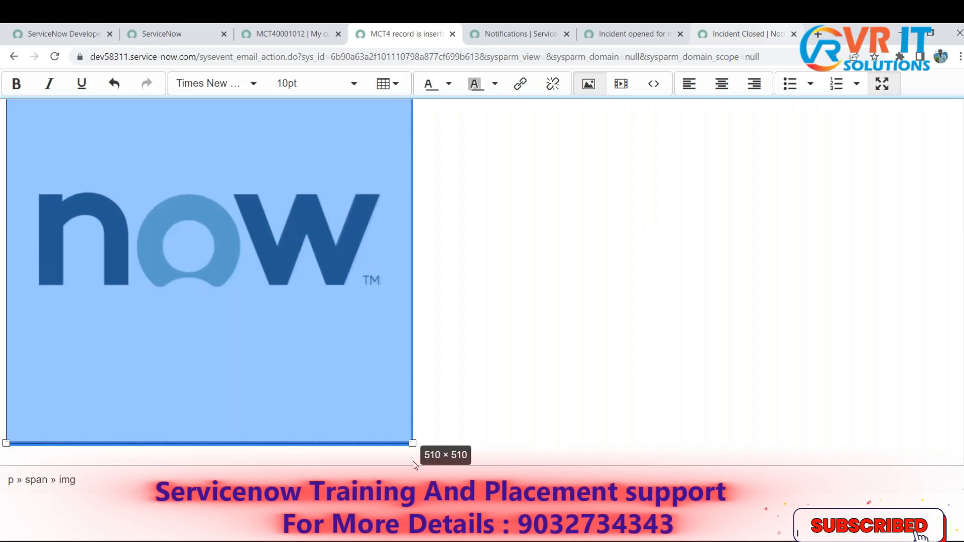
{"action": "left_click_drag", "start_coordinate": [412, 461], "coordinate": [226, 187]}
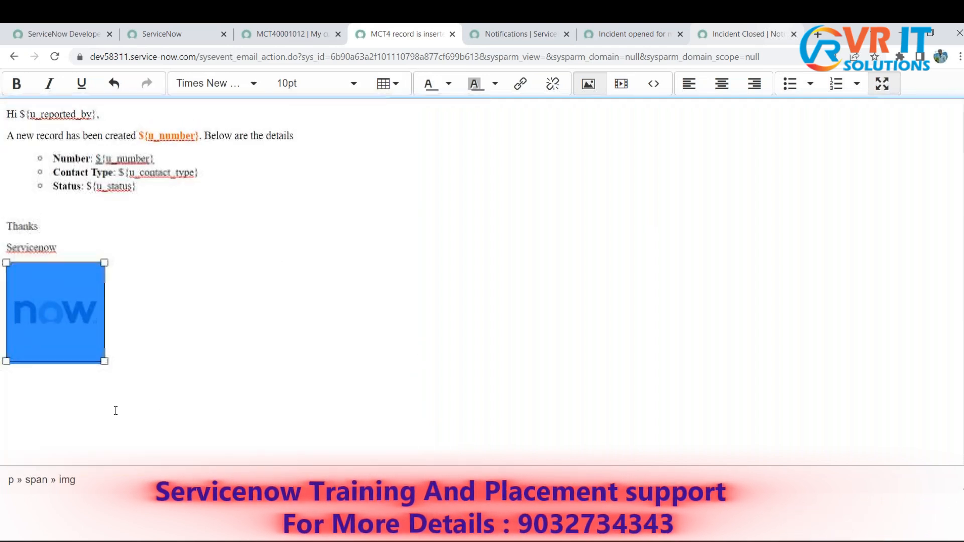
{"action": "left_click_drag", "start_coordinate": [106, 362], "coordinate": [101, 317]}
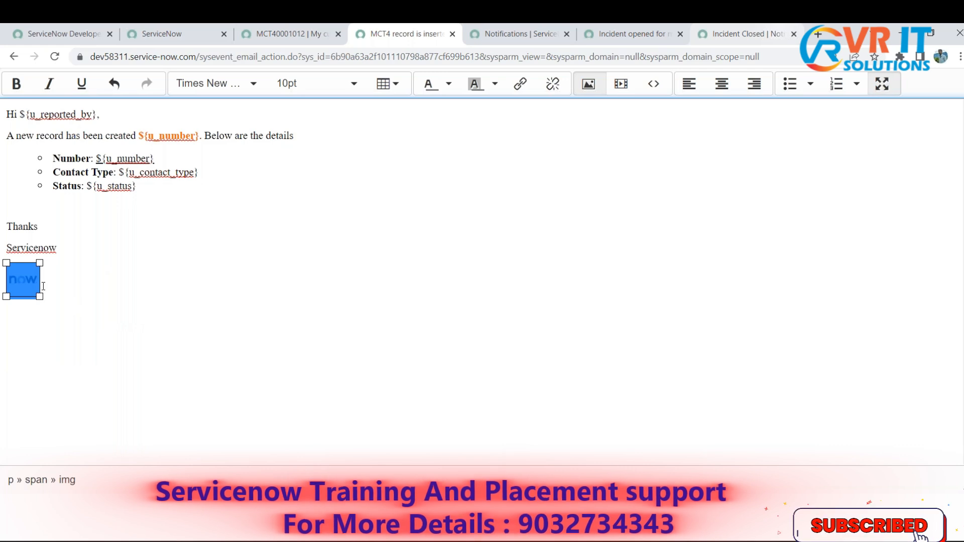
- Fine-tune the logo to nearly the width of the word Servicenow and return the editor to its normal size
{"action": "left_click_drag", "start_coordinate": [40, 262], "coordinate": [74, 272]}
{"action": "left_click_drag", "start_coordinate": [80, 337], "coordinate": [69, 307]}
{"action": "left_click", "coordinate": [105, 323]}
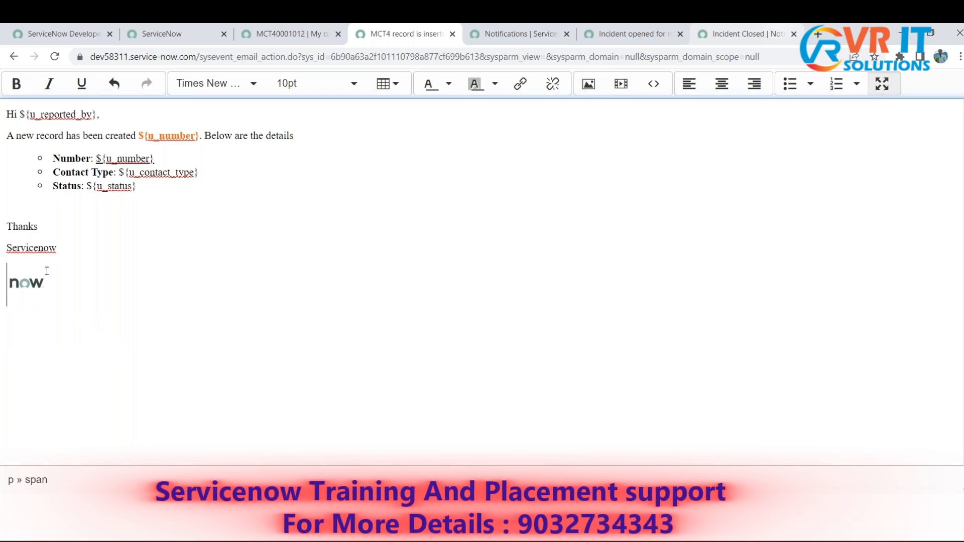
{"action": "left_click", "coordinate": [42, 281]}
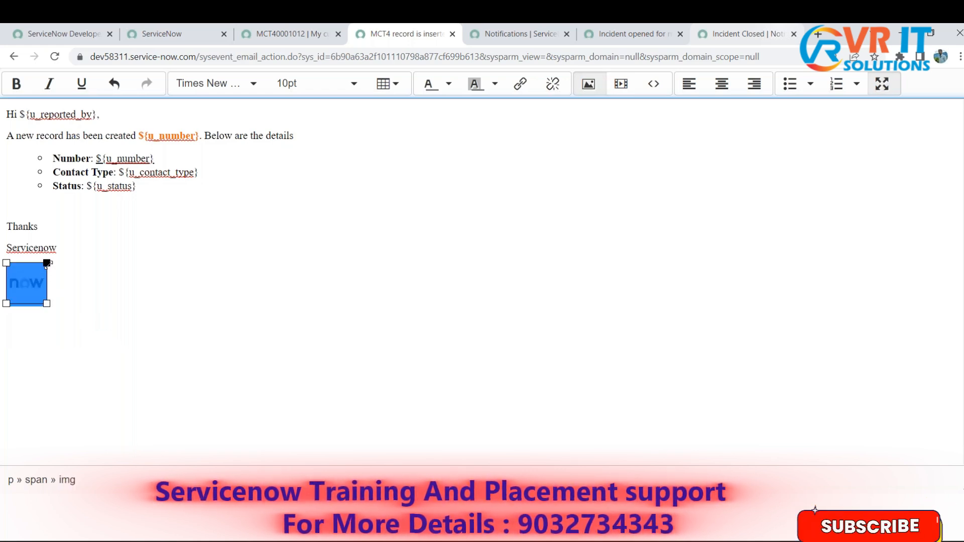
{"action": "left_click_drag", "start_coordinate": [47, 262], "coordinate": [52, 263]}
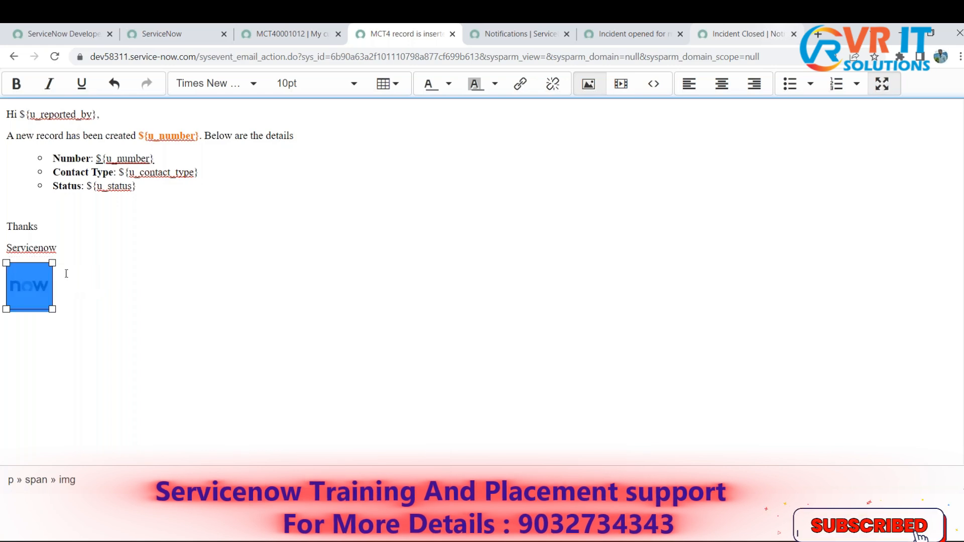
{"action": "left_click", "coordinate": [121, 309]}
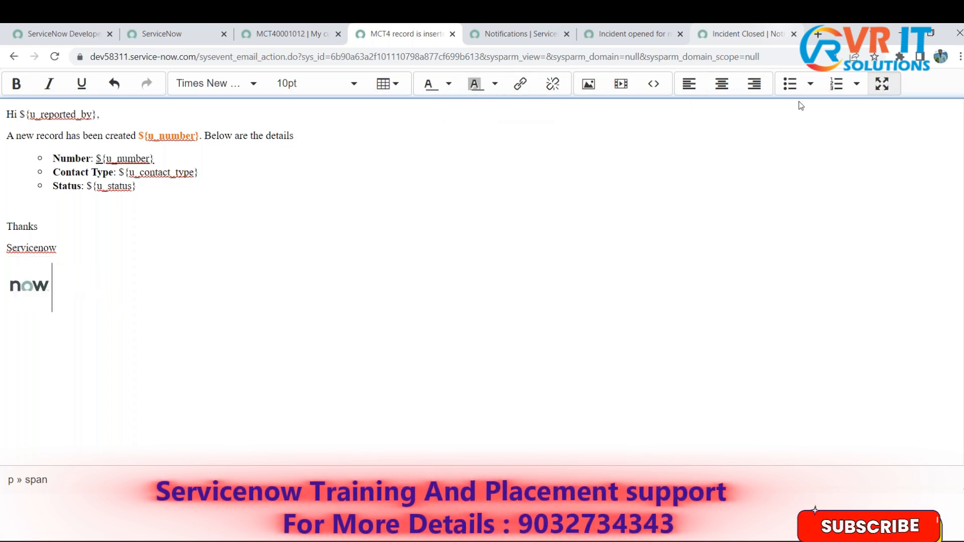
{"action": "left_click", "coordinate": [882, 84]}
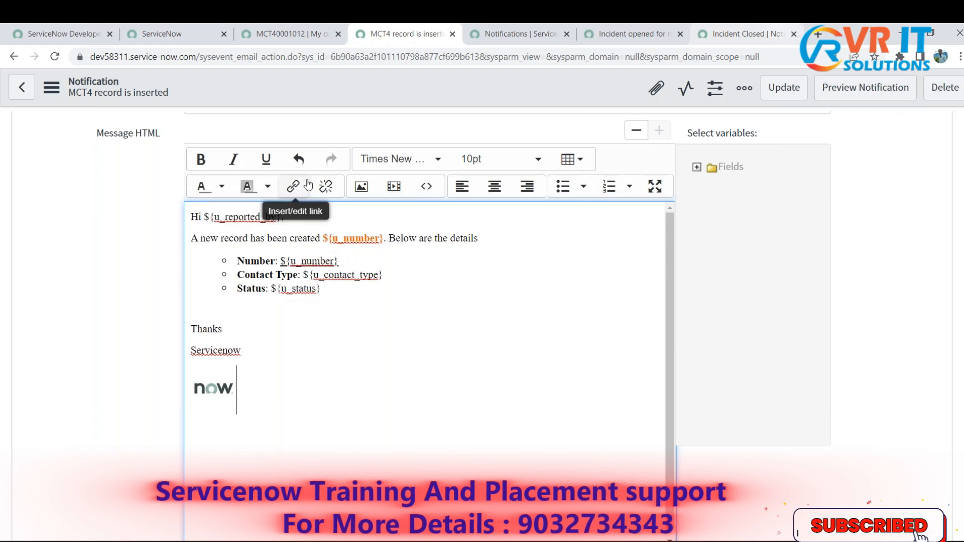
- Save the notification with the resized logo in Message HTML
{"action": "right_click", "coordinate": [399, 86]}
{"action": "left_click", "coordinate": [411, 97]}
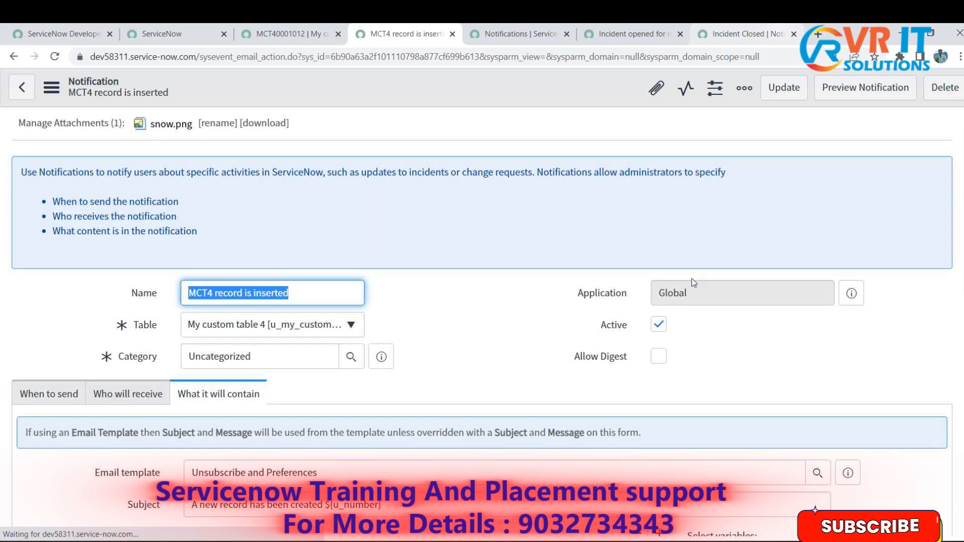
{"action": "scroll", "coordinate": [693, 281], "scroll_direction": "down", "scroll_amount": 6}
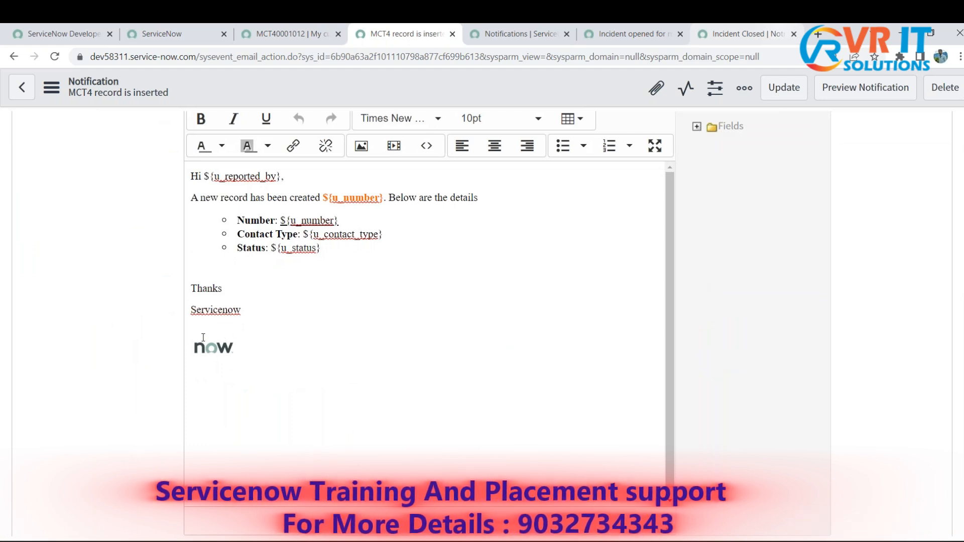
{"action": "right_click", "coordinate": [577, 78]}
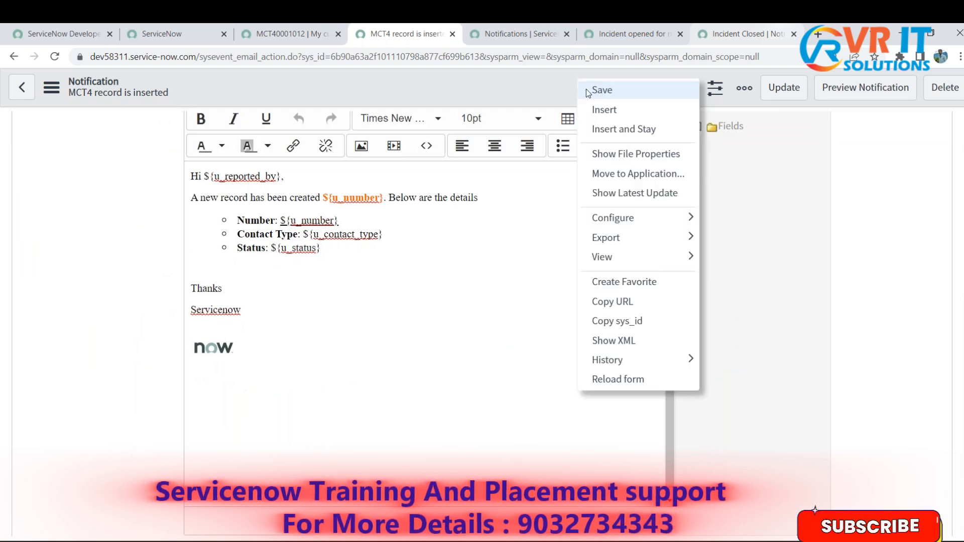
{"action": "left_click", "coordinate": [590, 91]}
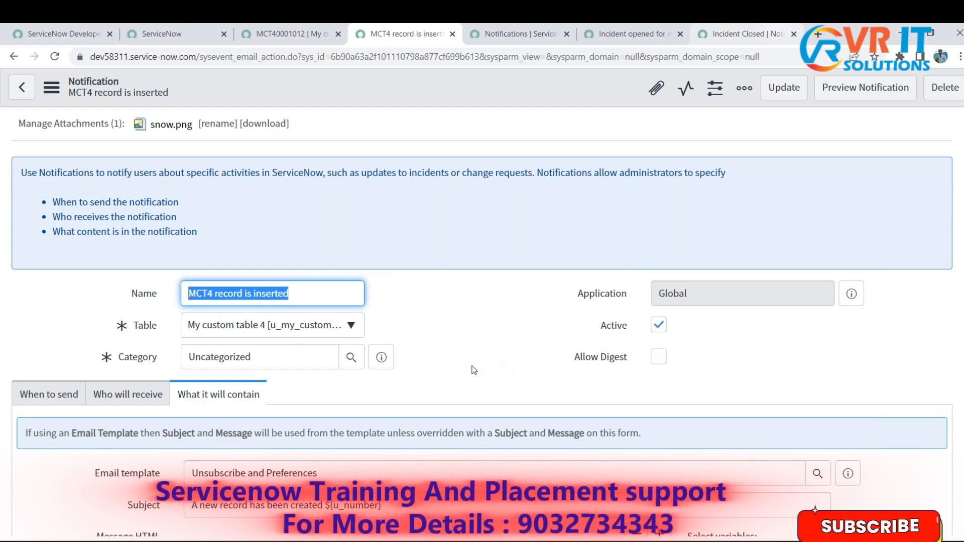
{"action": "left_click", "coordinate": [472, 340]}
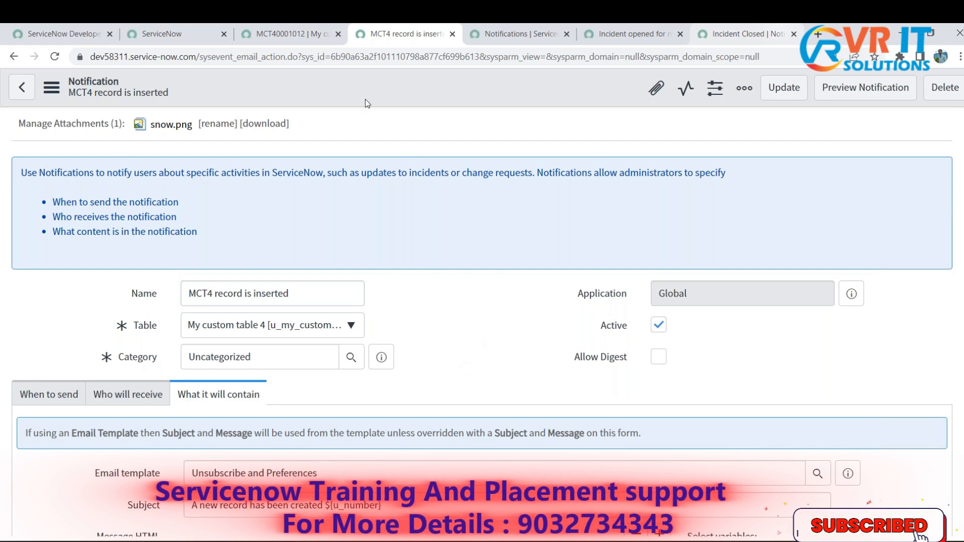
- Switch to record MCT40001012 and open its table's record list by changing the URL's table part to u_my_custom_table_4_list.do
{"action": "left_click", "coordinate": [296, 33]}
{"action": "left_click", "coordinate": [604, 265]}
{"action": "left_click", "coordinate": [607, 251]}
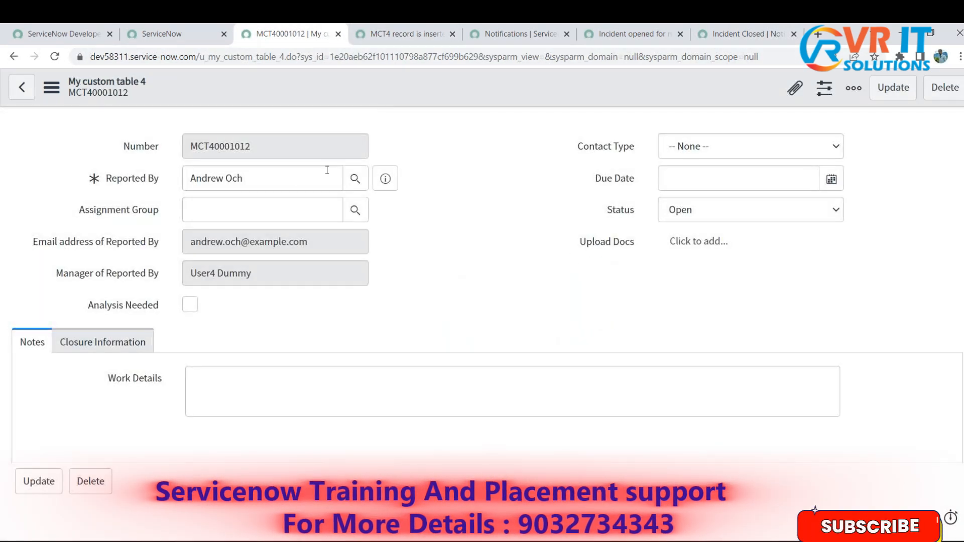
{"action": "left_click", "coordinate": [171, 33]}
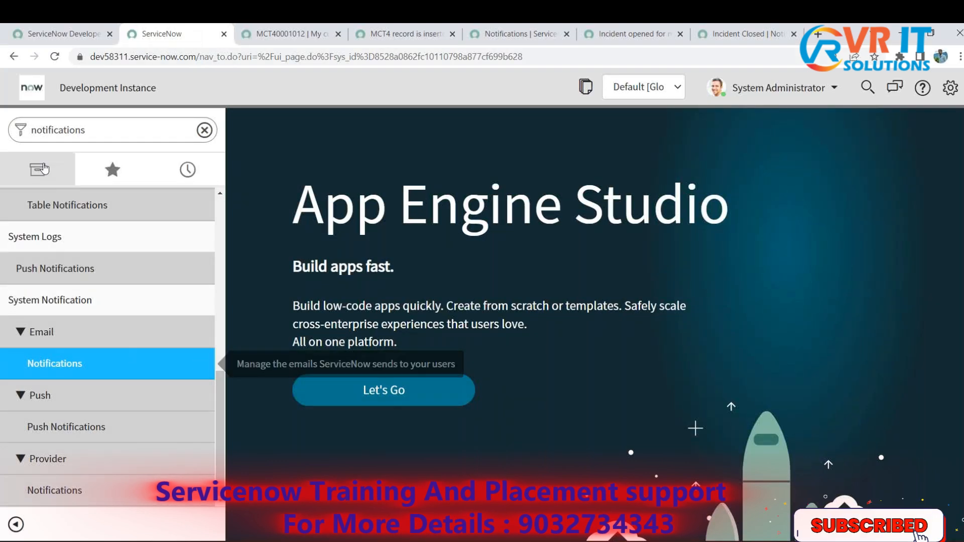
{"action": "left_click", "coordinate": [284, 34]}
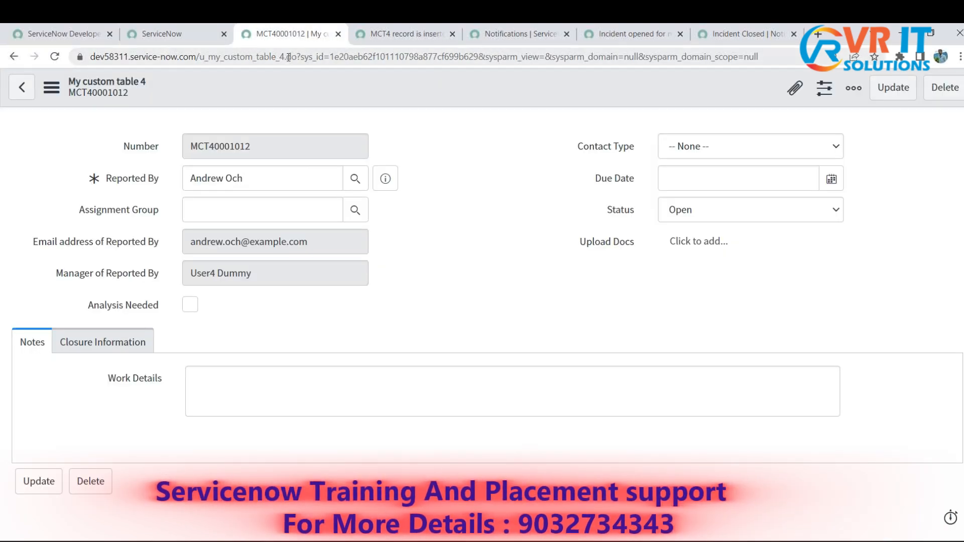
{"action": "left_click", "coordinate": [288, 56]}
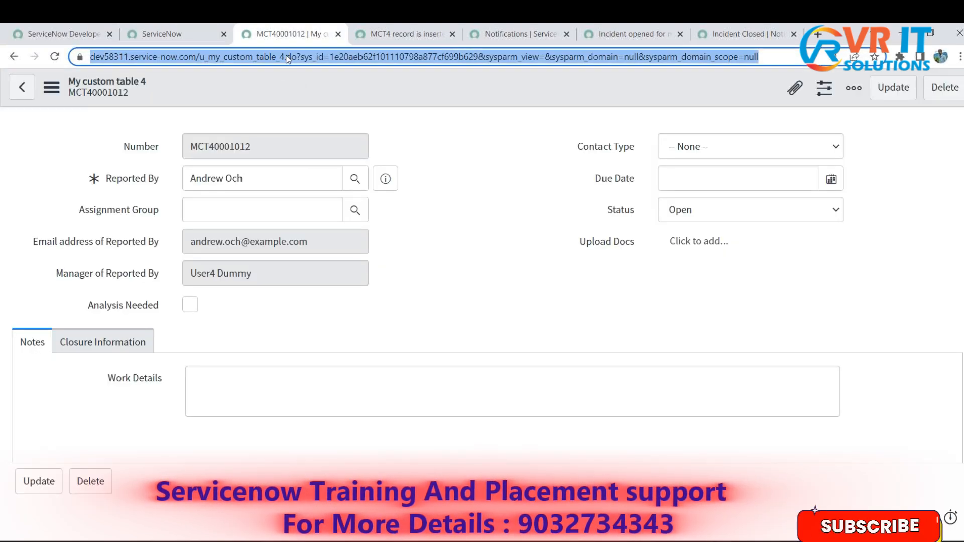
{"action": "left_click", "coordinate": [285, 58]}
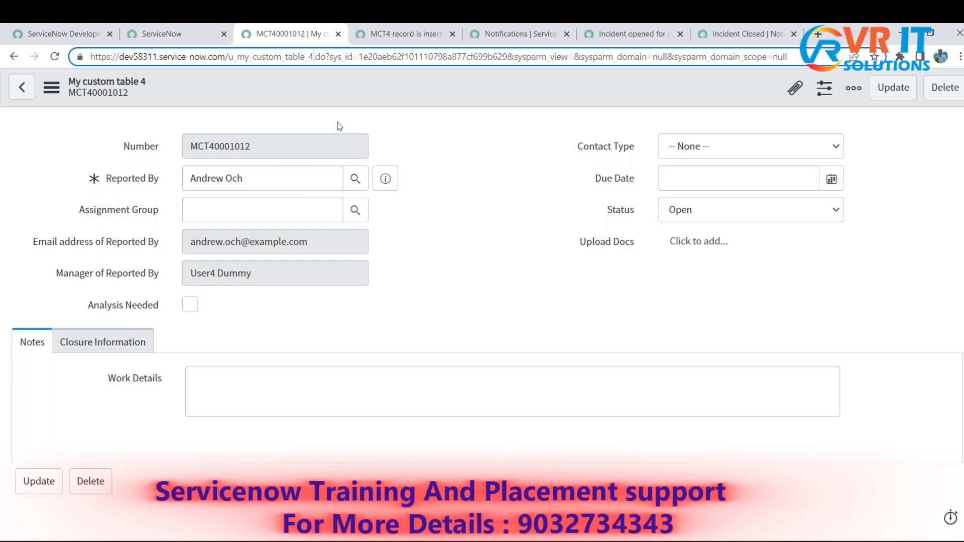
{"action": "type", "text": "_list"}
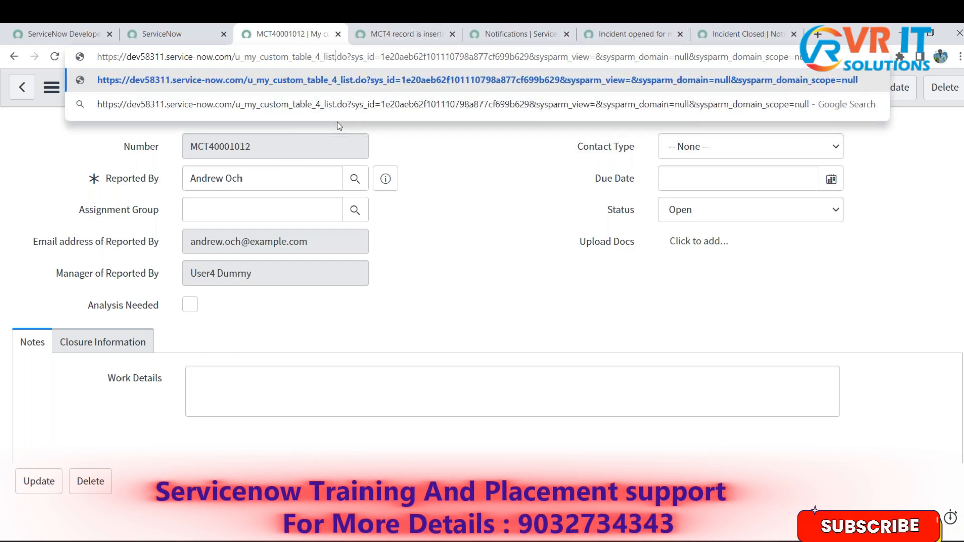
{"action": "key", "text": "Return"}
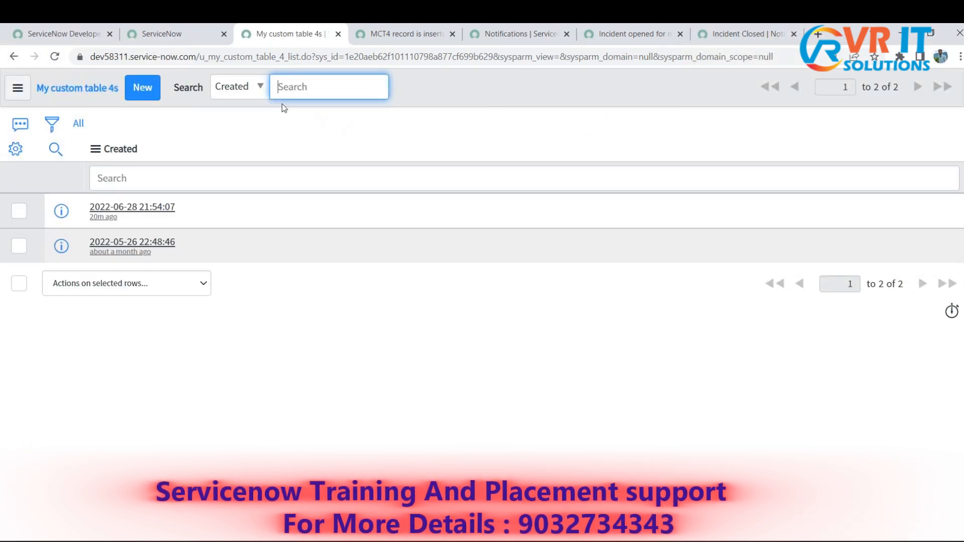
- Start a new My custom table 4 record and set Reported By to the user listed directly below Test User
{"action": "left_click", "coordinate": [149, 93]}
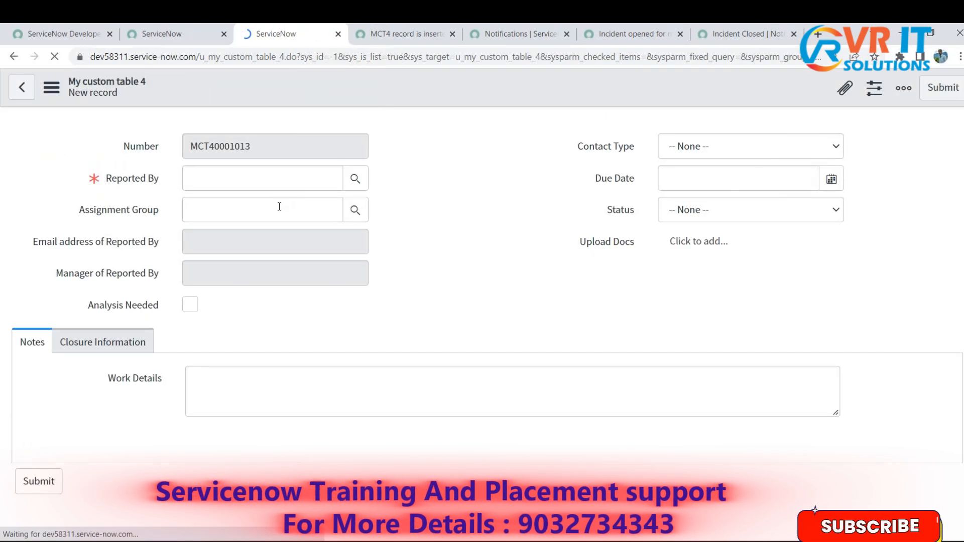
{"action": "left_click", "coordinate": [355, 178]}
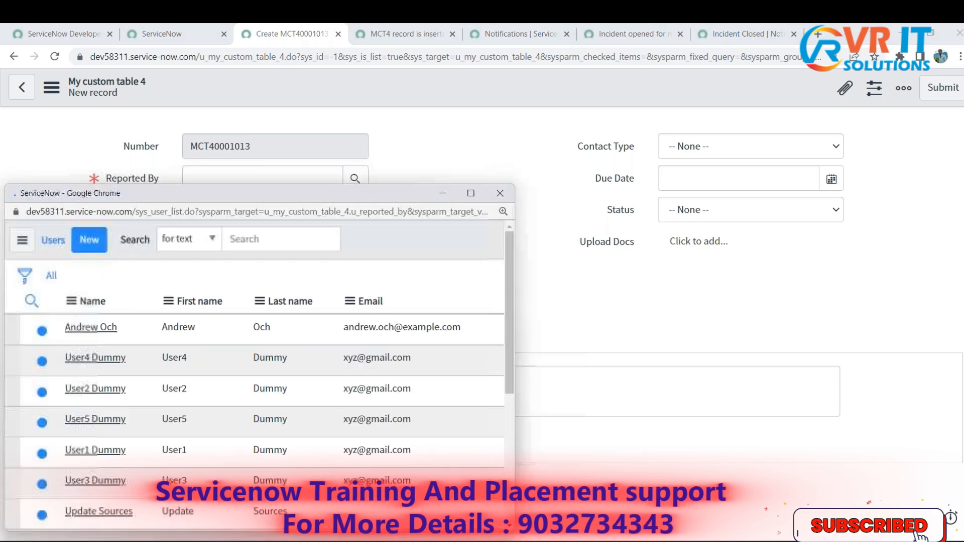
{"action": "scroll", "coordinate": [251, 391], "scroll_direction": "down", "scroll_amount": 5}
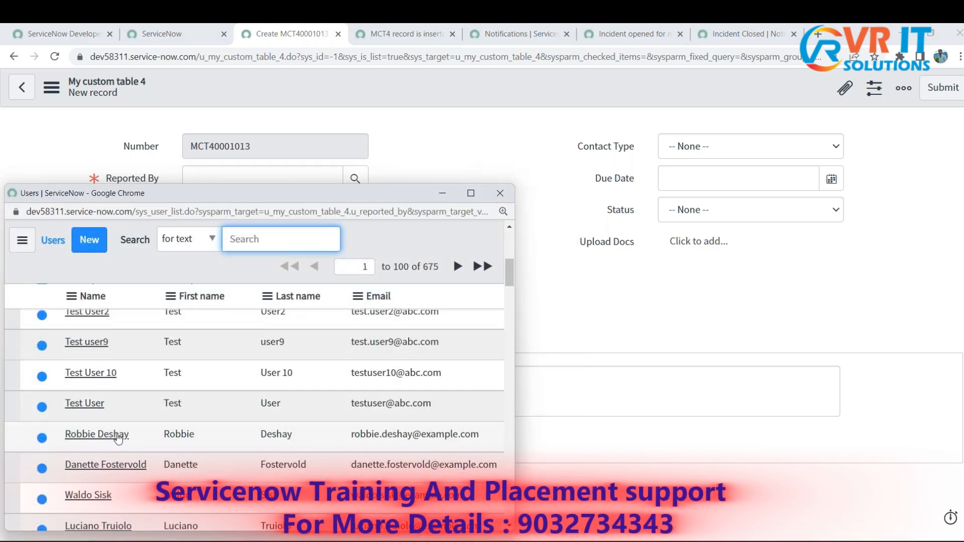
{"action": "left_click", "coordinate": [117, 437]}
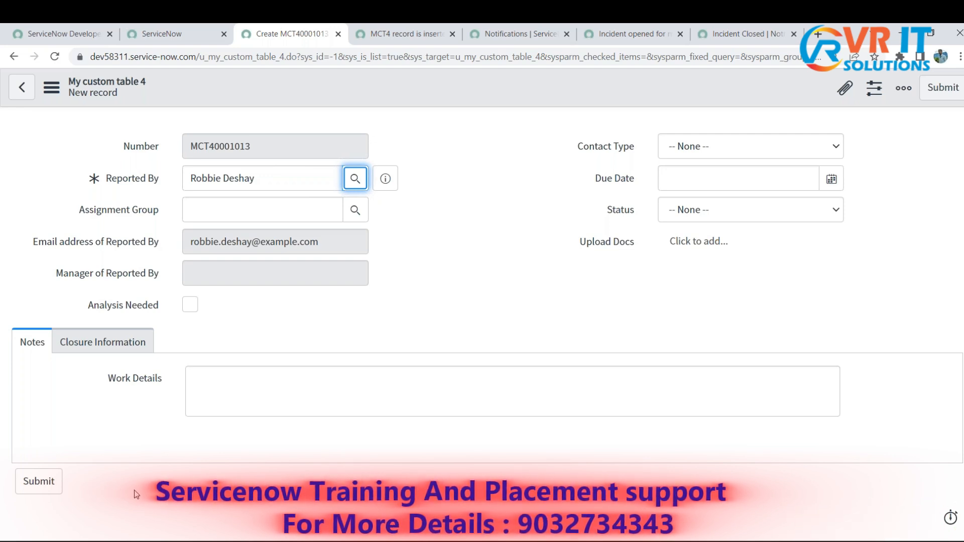
- Set the new record's Contact Type to Email and its Status to Open
{"action": "left_click", "coordinate": [719, 140]}
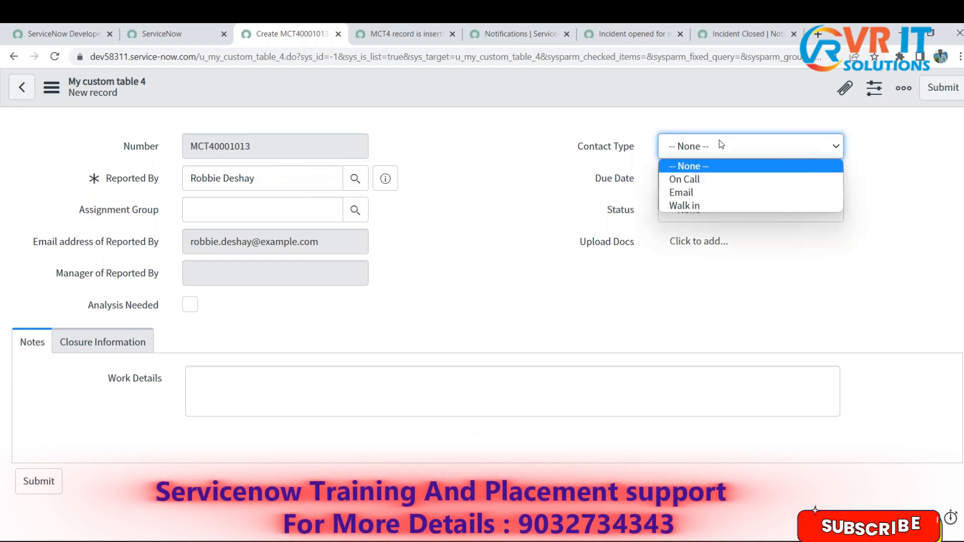
{"action": "left_click", "coordinate": [719, 176]}
{"action": "left_click", "coordinate": [762, 140]}
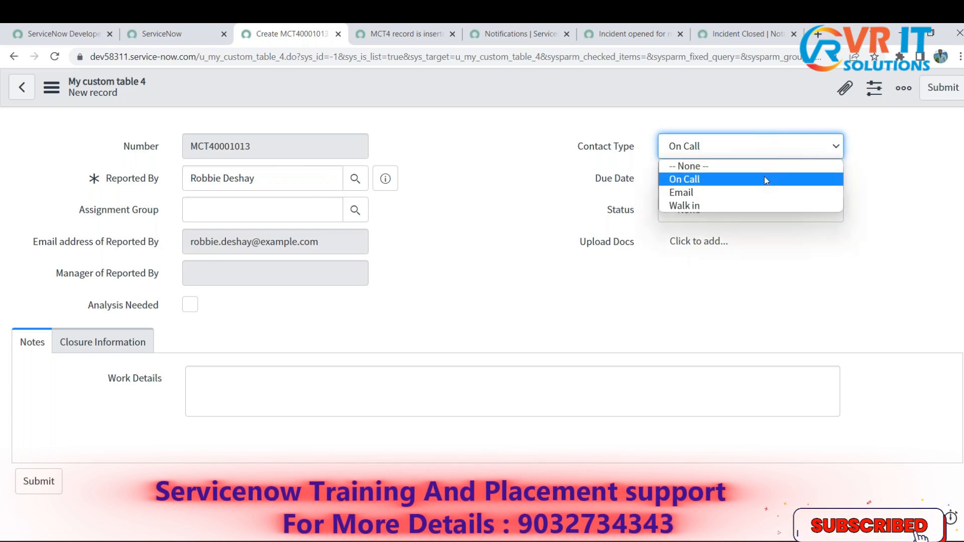
{"action": "left_click", "coordinate": [764, 193]}
{"action": "left_click", "coordinate": [801, 209]}
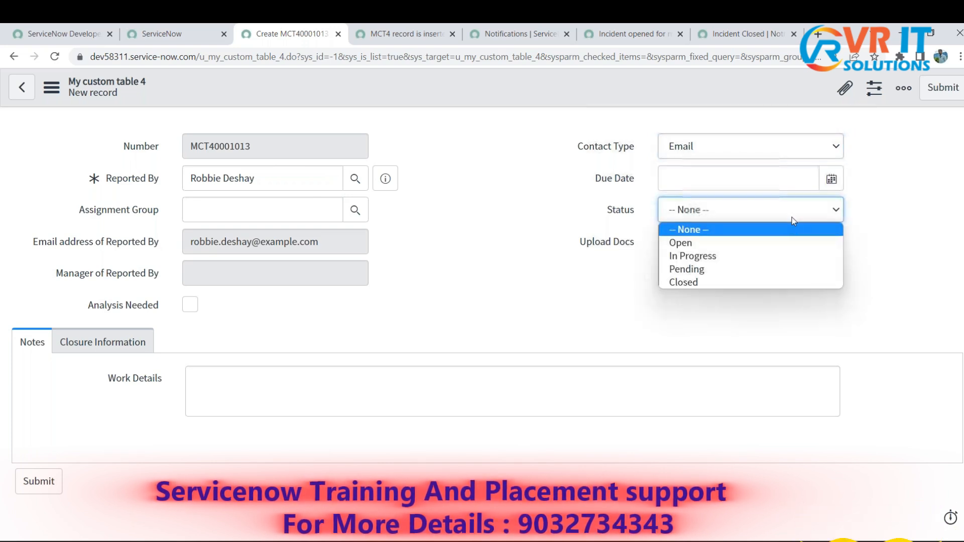
{"action": "left_click", "coordinate": [785, 244]}
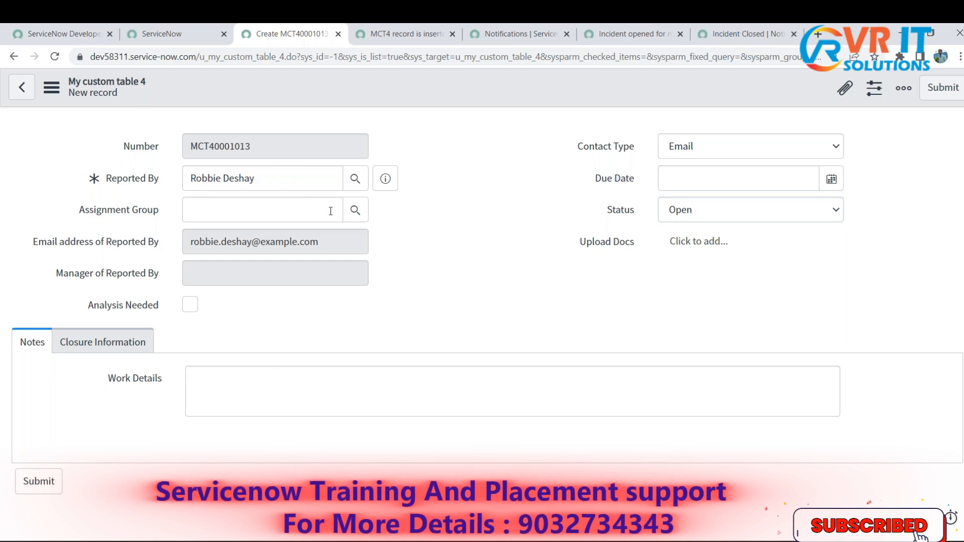
- Assign the record to the A1 Engineering Team group and save it
{"action": "left_click", "coordinate": [355, 209]}
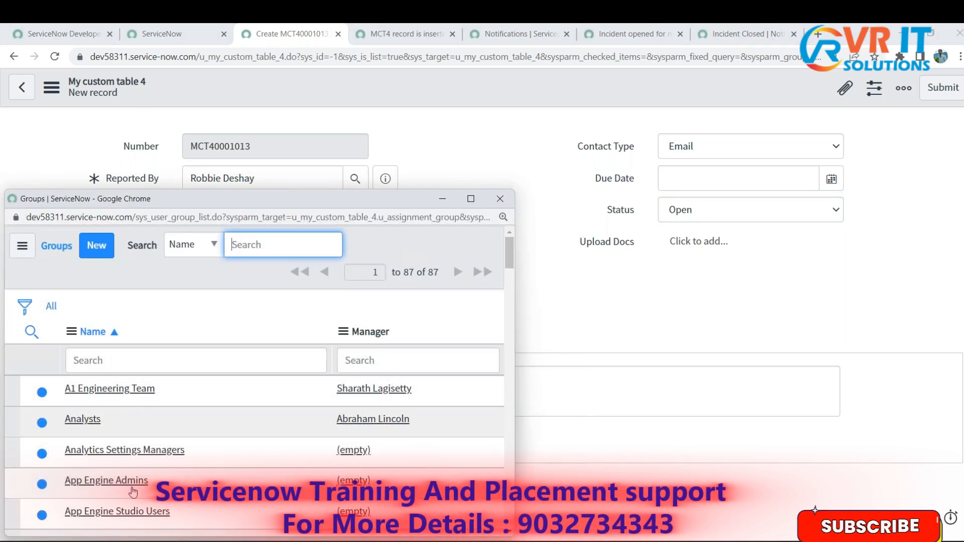
{"action": "left_click", "coordinate": [109, 388]}
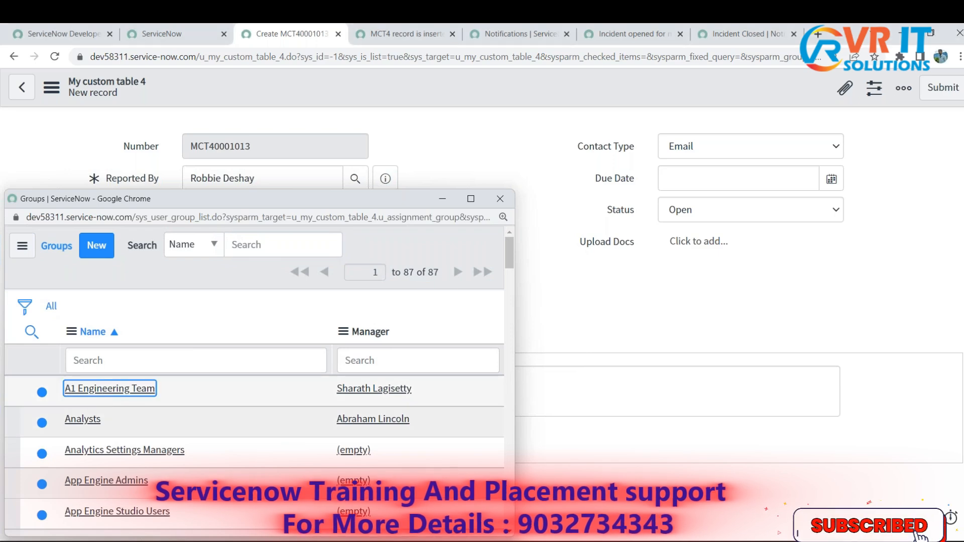
{"action": "right_click", "coordinate": [480, 87]}
{"action": "left_click", "coordinate": [522, 90]}
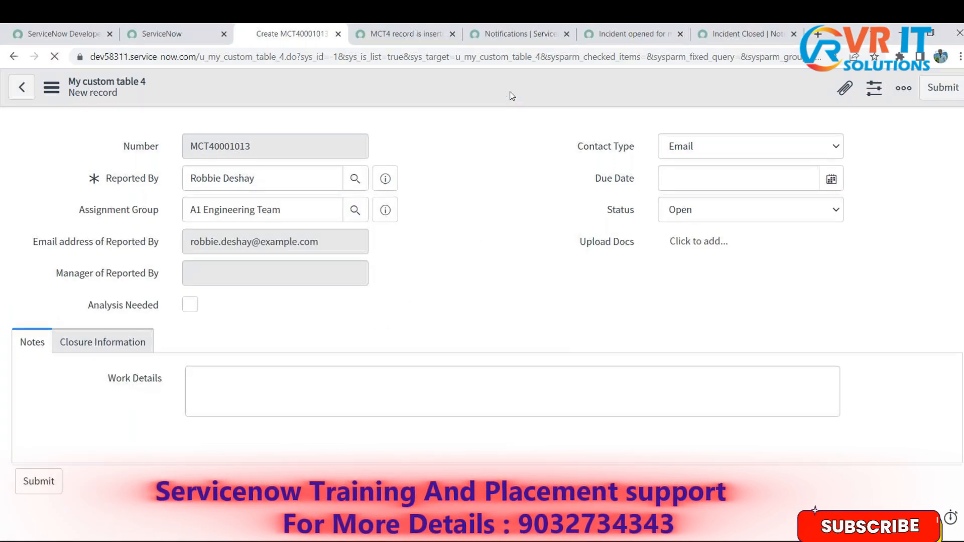